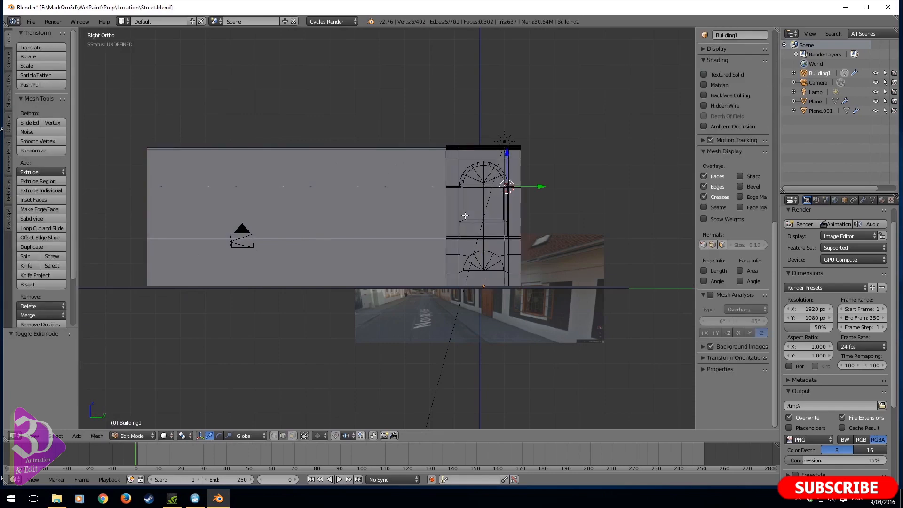
Examine the building's end bay against the street reference photos in the right and front orthographic views
{"action": "scroll", "coordinate": [465, 225], "scroll_direction": "up", "scroll_amount": 4}
{"action": "middle_click_drag", "start_coordinate": [408, 231], "coordinate": [400, 299], "text": "shift"}
{"action": "middle_click_drag", "start_coordinate": [335, 295], "coordinate": [334, 223], "text": "shift"}
{"action": "scroll", "coordinate": [415, 376], "scroll_direction": "down", "scroll_amount": 3}
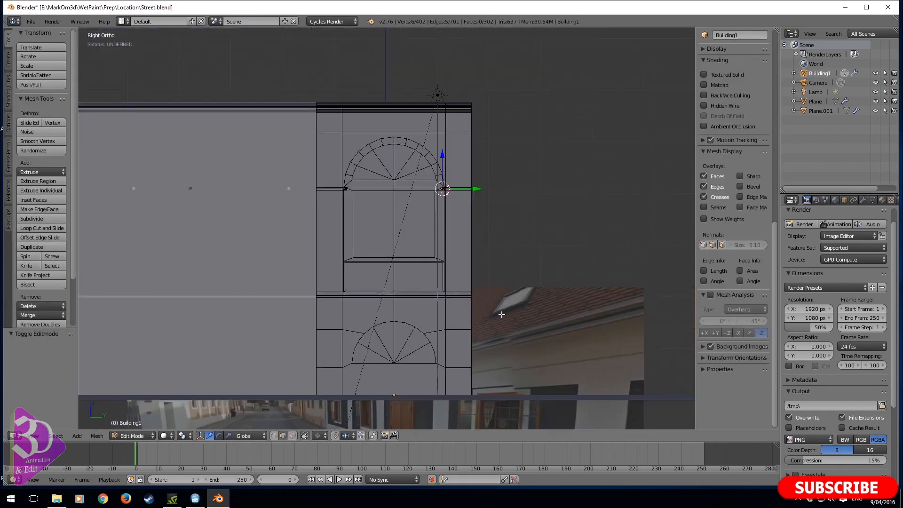
{"action": "middle_click_drag", "start_coordinate": [419, 371], "coordinate": [460, 231], "text": "shift"}
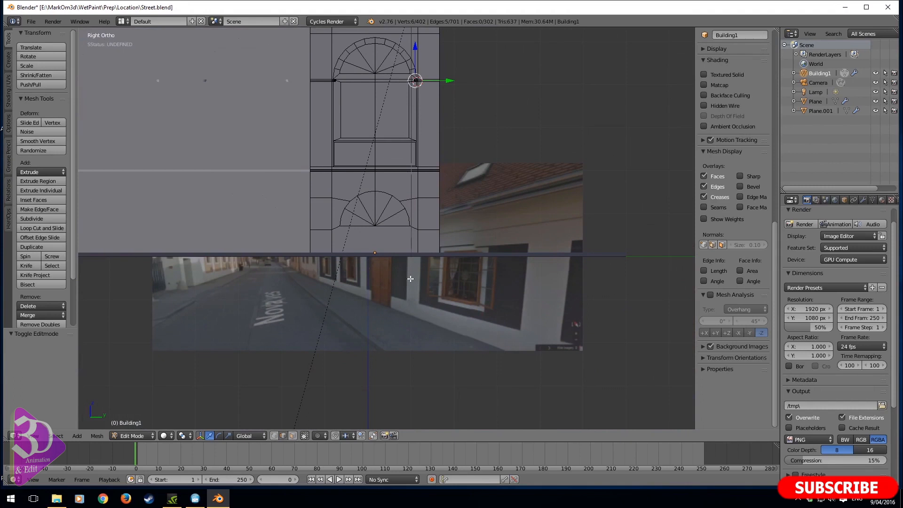
{"action": "key", "text": "KP_1"}
{"action": "middle_click_drag", "start_coordinate": [634, 315], "coordinate": [474, 283], "text": "shift"}
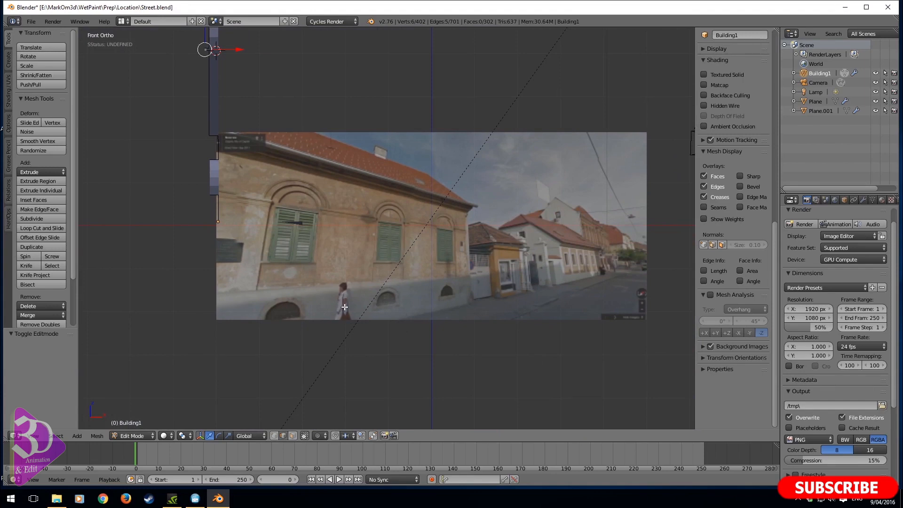
{"action": "key", "text": "KP_3"}
{"action": "middle_click_drag", "start_coordinate": [392, 262], "coordinate": [426, 350], "text": "shift"}
{"action": "scroll", "coordinate": [470, 315], "scroll_direction": "up", "scroll_amount": 1}
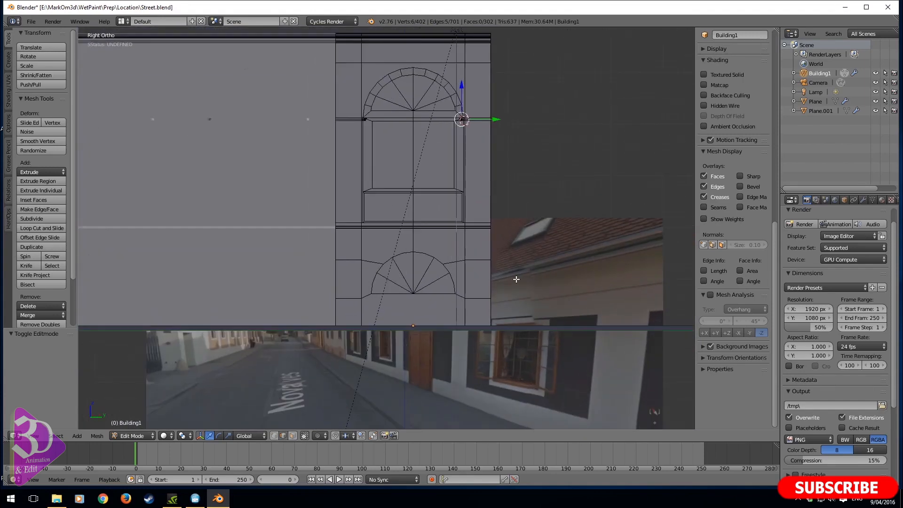
Show the building in wireframe and switch the mesh to vertex selection mode
{"action": "key", "text": "z"}
{"action": "middle_click_drag", "start_coordinate": [513, 239], "coordinate": [459, 233], "text": "shift"}
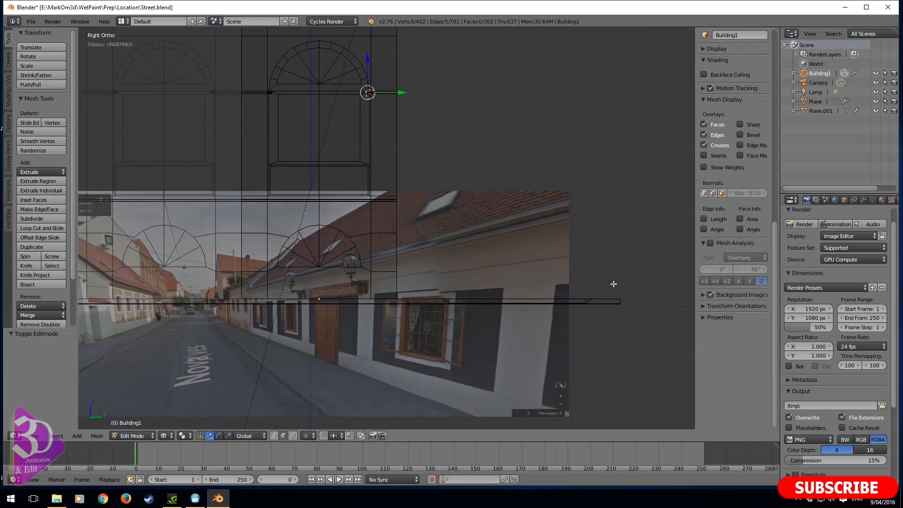
{"action": "scroll", "coordinate": [364, 193], "scroll_direction": "down", "scroll_amount": 1}
{"action": "right_click", "coordinate": [383, 204]}
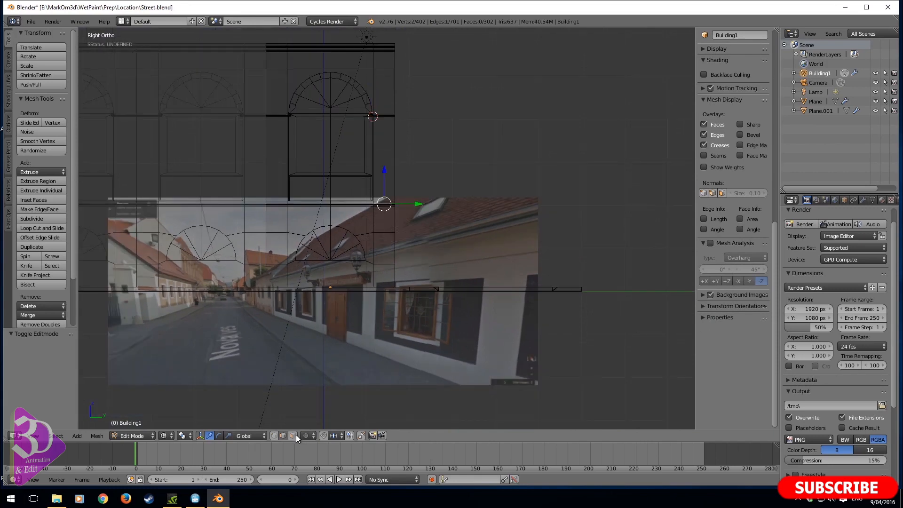
{"action": "left_click", "coordinate": [276, 436]}
Select the vertices of the end bay's horizontal ledge and the panel beneath the upper window, and lower them 0.262 along Z
{"action": "right_click", "coordinate": [396, 206]}
{"action": "key", "text": "b"}
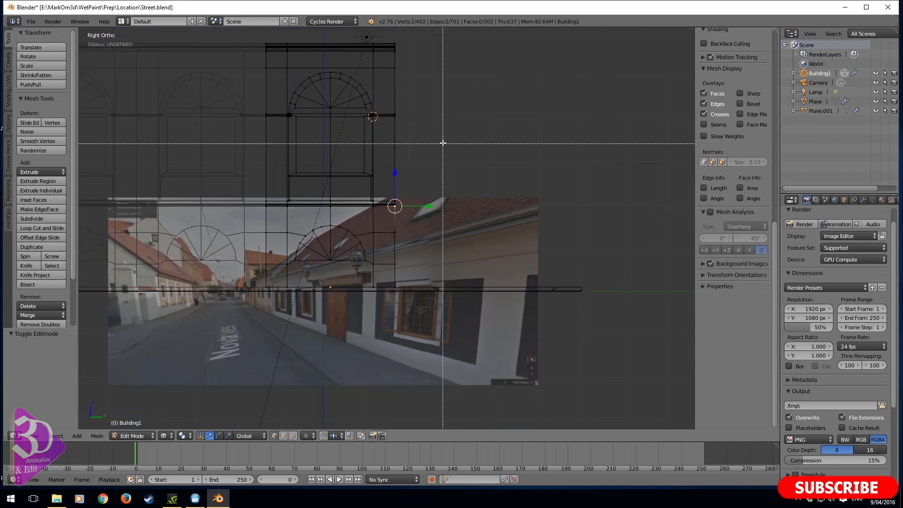
{"action": "left_click_drag", "start_coordinate": [437, 156], "coordinate": [201, 235]}
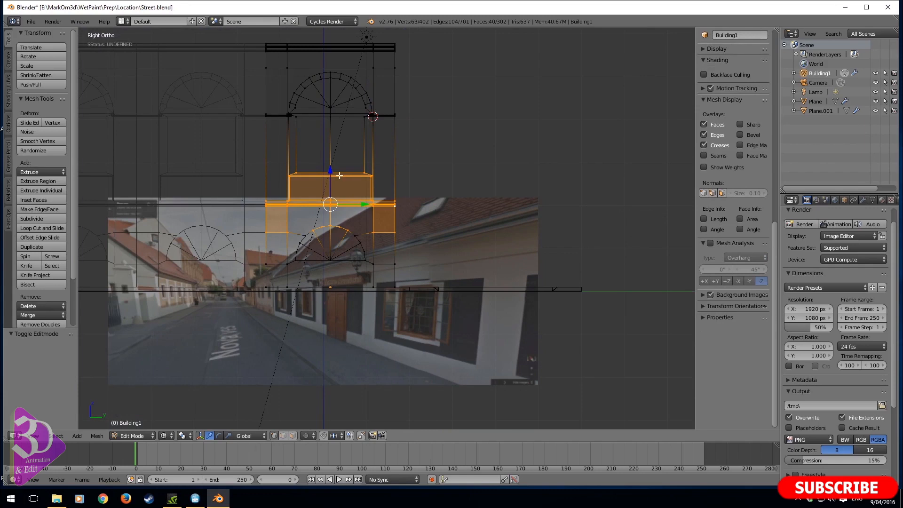
{"action": "right_click", "coordinate": [396, 211]}
{"action": "key", "text": "b"}
{"action": "left_click_drag", "start_coordinate": [432, 138], "coordinate": [228, 220]}
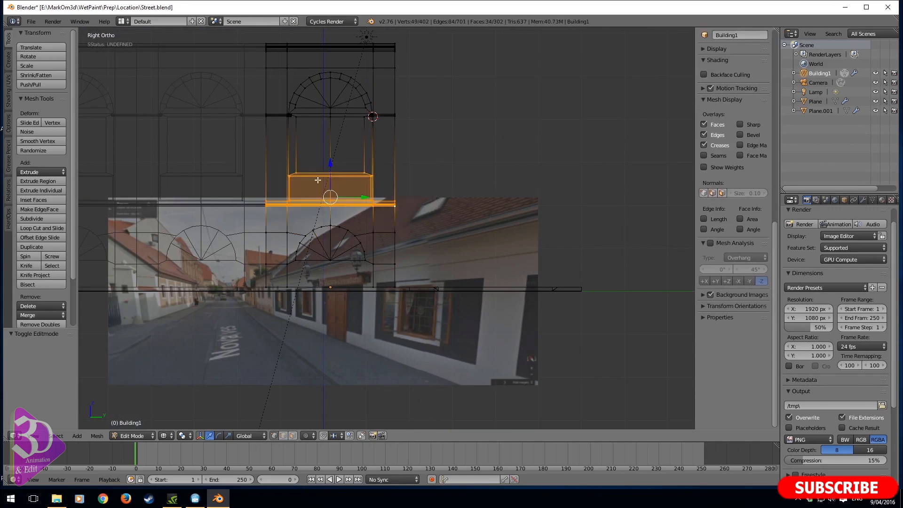
{"action": "key", "text": "g"}
{"action": "key", "text": "z"}
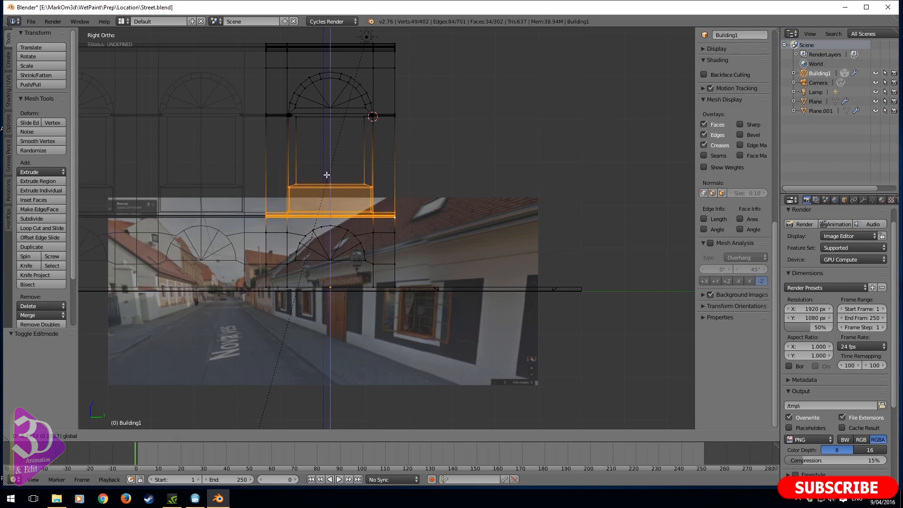
{"action": "left_click", "coordinate": [327, 175]}
Restore solid shading, render the building through the camera, and inspect the lowered ledge in perspective
{"action": "middle_click_drag", "start_coordinate": [363, 244], "coordinate": [391, 216], "text": "shift"}
{"action": "key", "text": "z"}
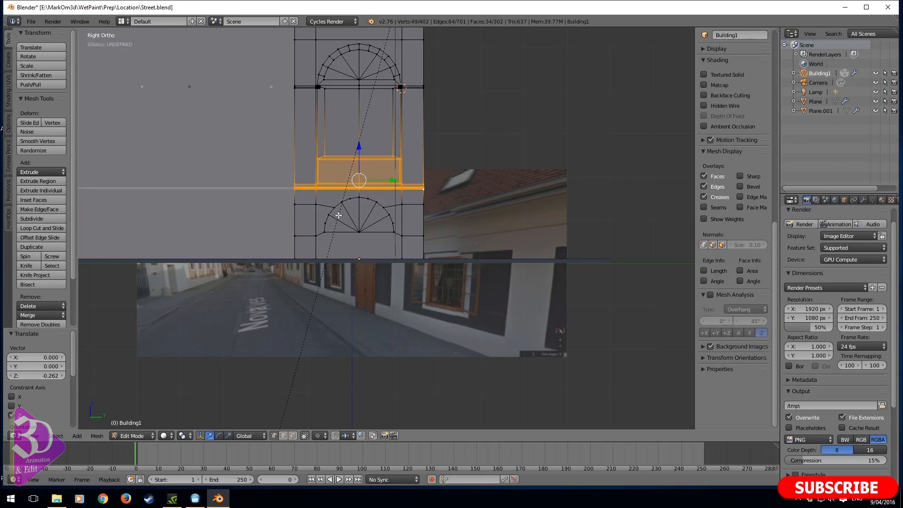
{"action": "middle_click_drag", "start_coordinate": [340, 178], "coordinate": [394, 200]}
{"action": "key", "text": "KP_0"}
{"action": "key", "text": "F12"}
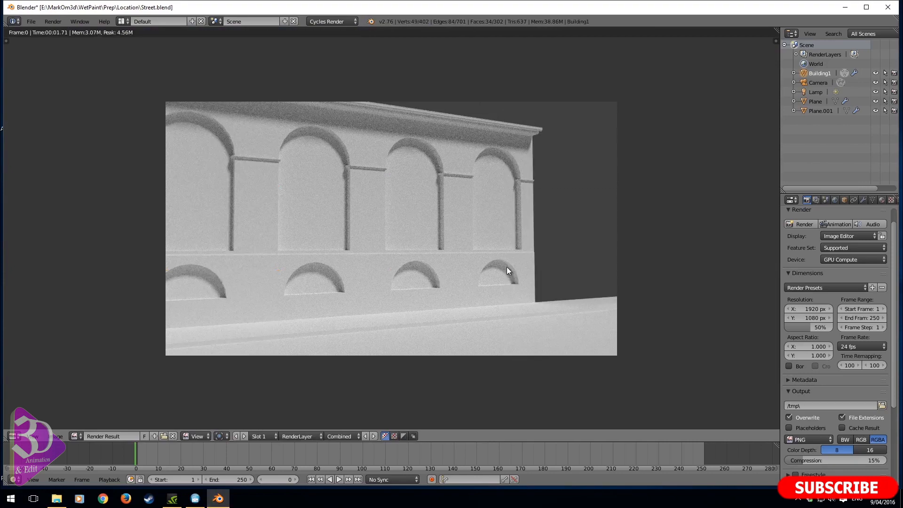
{"action": "key", "text": "Escape"}
{"action": "middle_click_drag", "start_coordinate": [550, 273], "coordinate": [491, 282]}
{"action": "scroll", "coordinate": [491, 282], "scroll_direction": "up", "scroll_amount": 3}
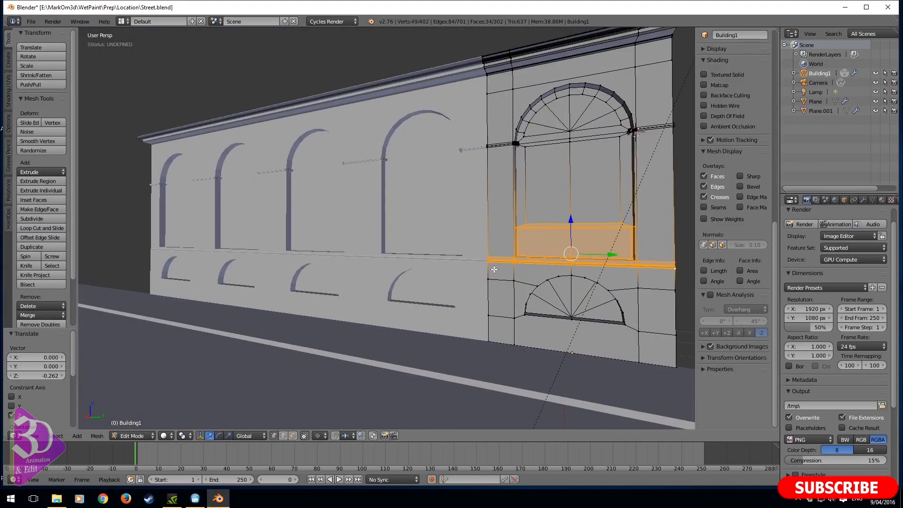
Return to the right orthographic wireframe view and hide the locaiton3 background image
{"action": "key", "text": "KP_3"}
{"action": "key", "text": "KP_5"}
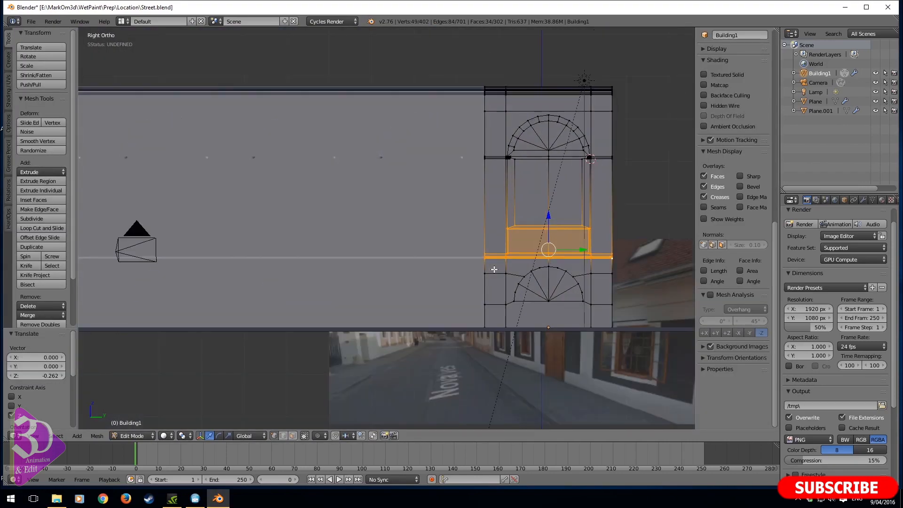
{"action": "middle_click_drag", "start_coordinate": [495, 269], "coordinate": [340, 292], "text": "shift"}
{"action": "scroll", "coordinate": [472, 281], "scroll_direction": "up", "scroll_amount": 4}
{"action": "middle_click_drag", "start_coordinate": [395, 351], "coordinate": [388, 366], "text": "shift"}
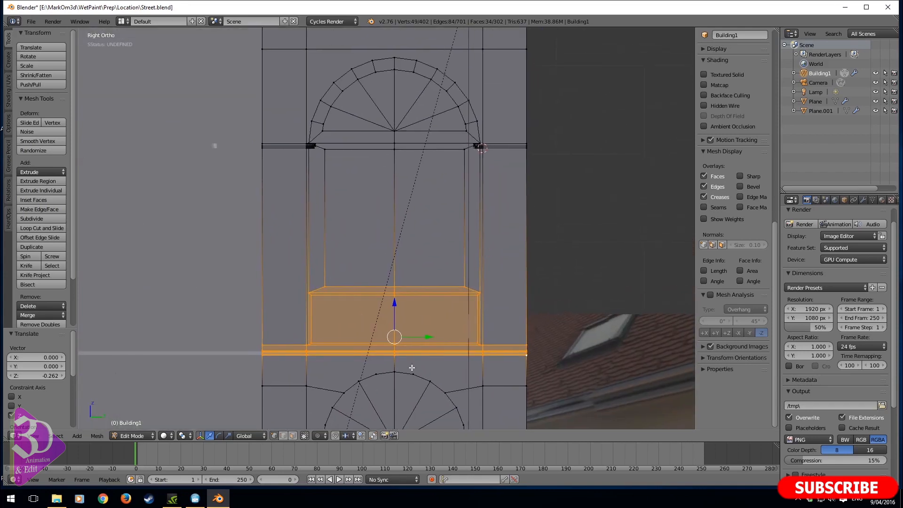
{"action": "key", "text": "z"}
{"action": "scroll", "coordinate": [459, 346], "scroll_direction": "down", "scroll_amount": 5}
{"action": "scroll", "coordinate": [607, 298], "scroll_direction": "up", "scroll_amount": 1}
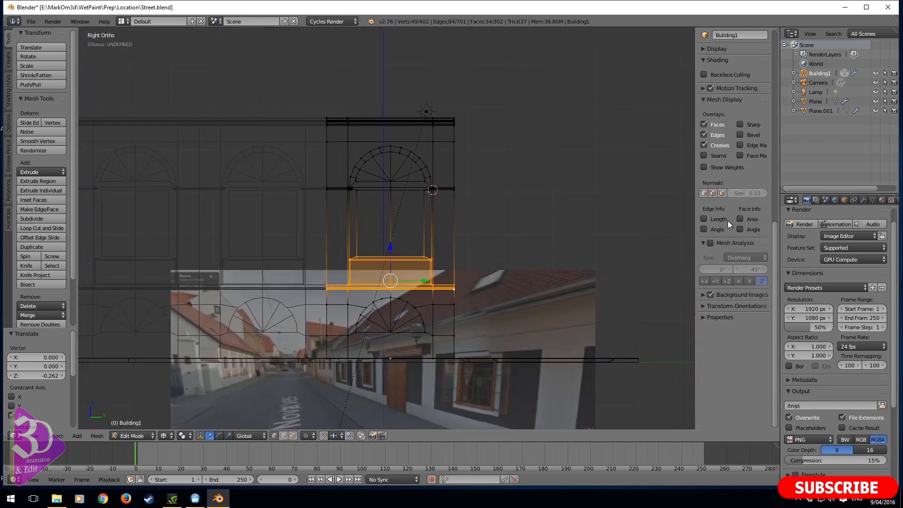
{"action": "left_click", "coordinate": [707, 296]}
{"action": "scroll", "coordinate": [714, 326], "scroll_direction": "down", "scroll_amount": 5}
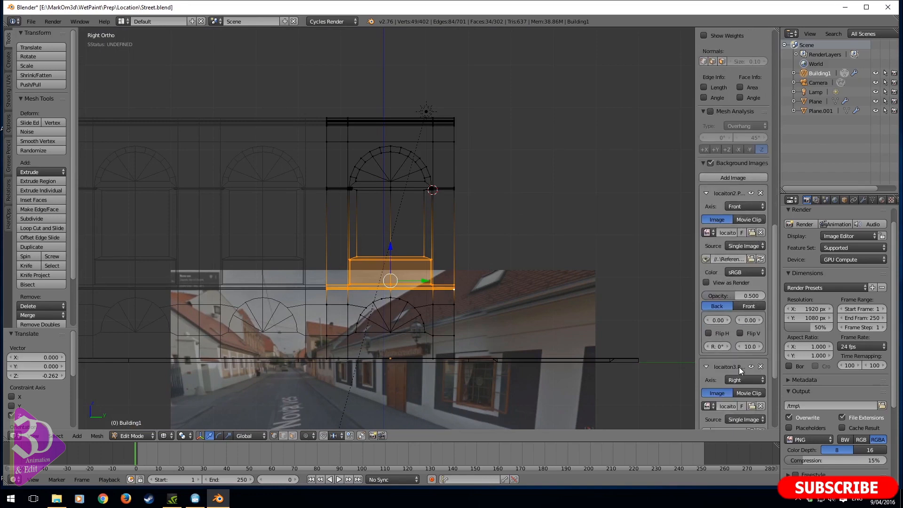
{"action": "left_click", "coordinate": [751, 366]}
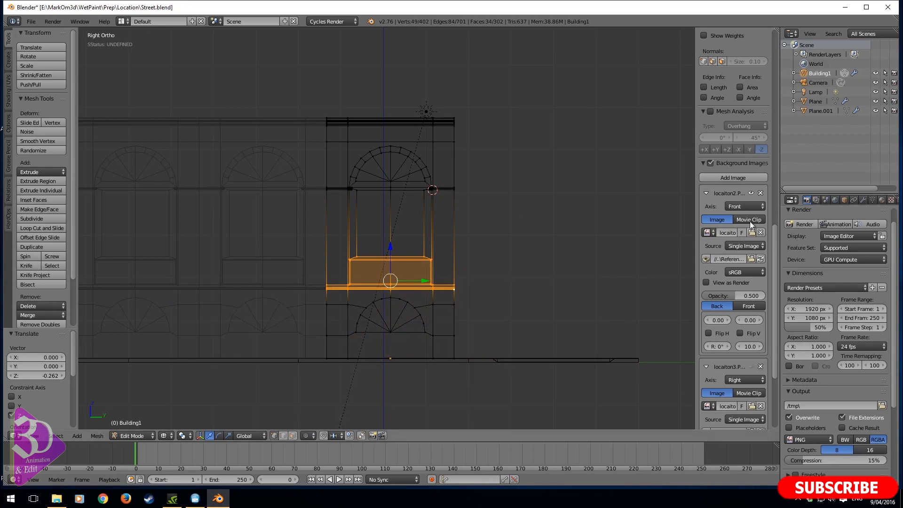
Assign the first background image to the Right axis and replace its picture with locaiton1.PNG
{"action": "left_click", "coordinate": [749, 207]}
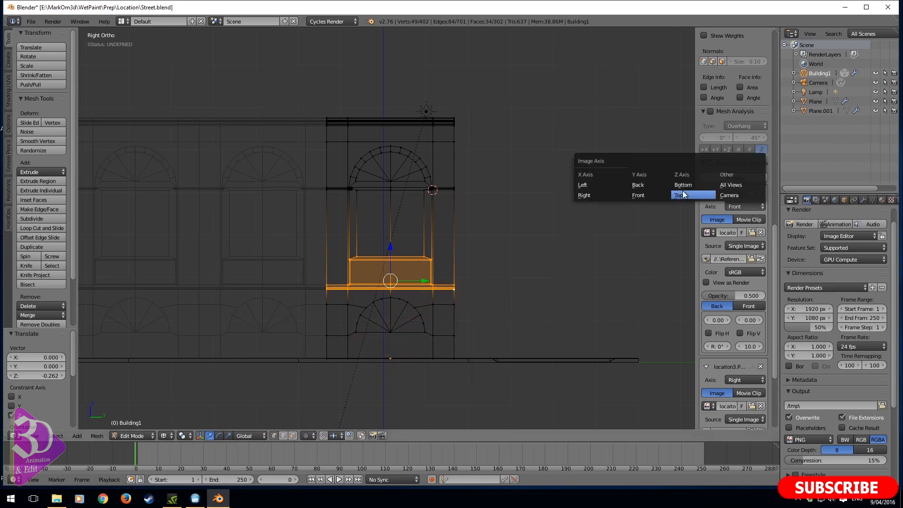
{"action": "left_click", "coordinate": [599, 195]}
{"action": "middle_click_drag", "start_coordinate": [469, 320], "coordinate": [508, 225], "text": "shift"}
{"action": "left_click", "coordinate": [752, 232]}
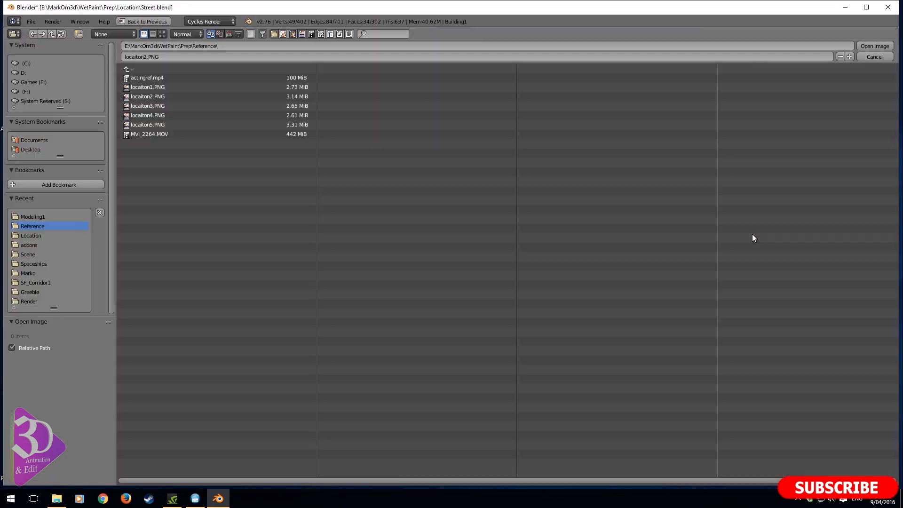
{"action": "double_click", "coordinate": [163, 86]}
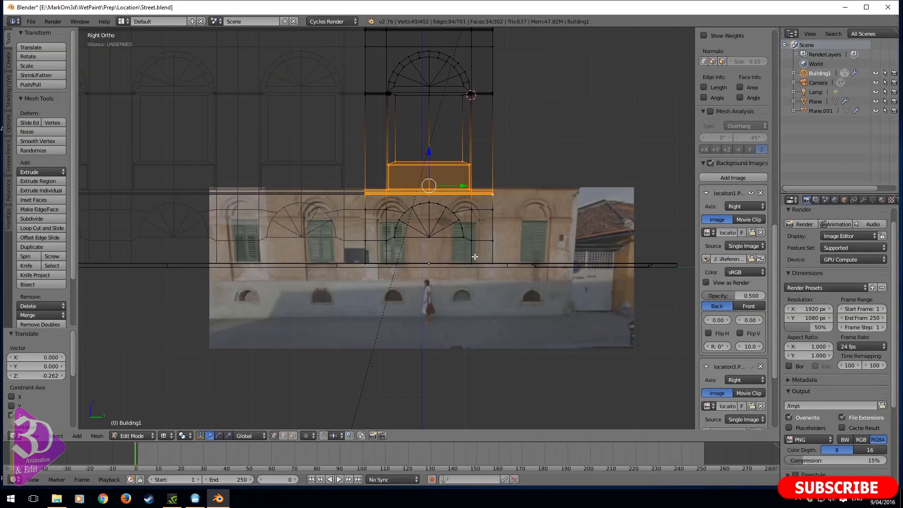
Examine the facade photo's arches, shuttered windows, mouldings and basement openings against the modelled bay
{"action": "scroll", "coordinate": [477, 259], "scroll_direction": "up", "scroll_amount": 5}
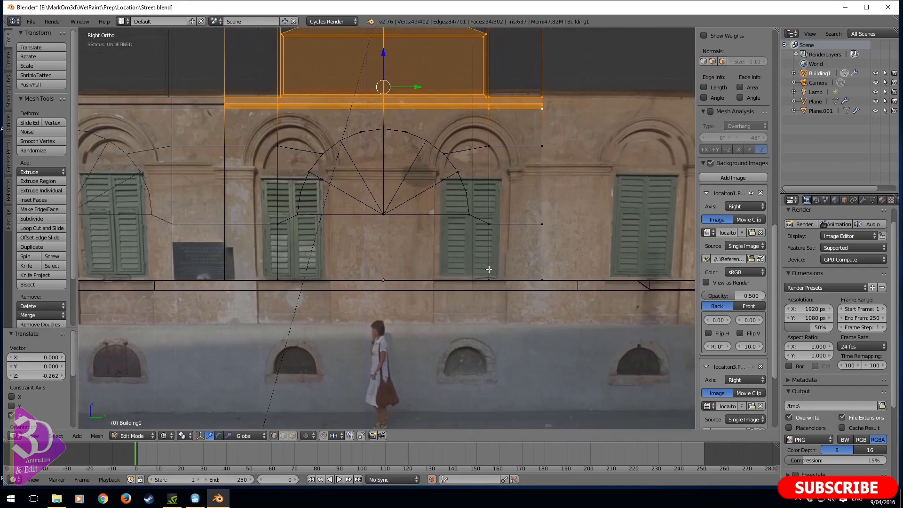
{"action": "middle_click_drag", "start_coordinate": [484, 358], "coordinate": [405, 364], "text": "shift"}
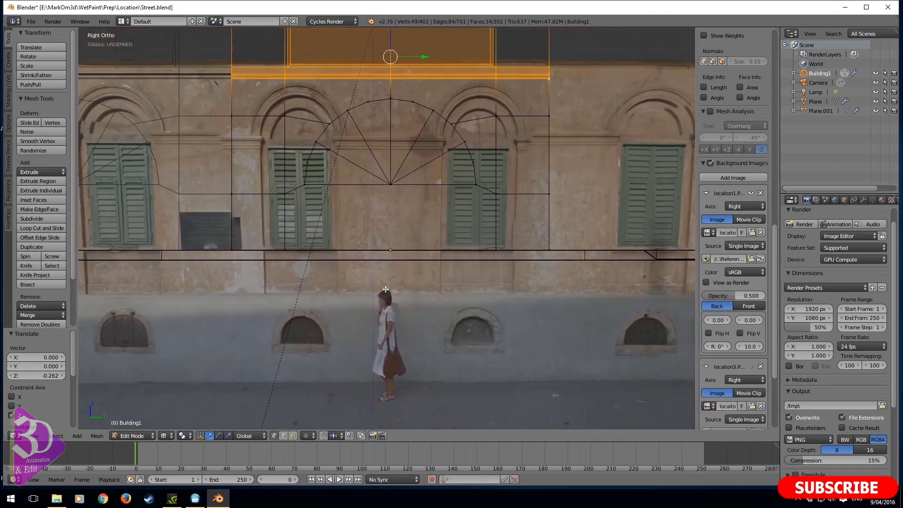
{"action": "middle_click_drag", "start_coordinate": [385, 289], "coordinate": [397, 350], "text": "shift"}
{"action": "middle_click_drag", "start_coordinate": [460, 373], "coordinate": [391, 268], "text": "shift"}
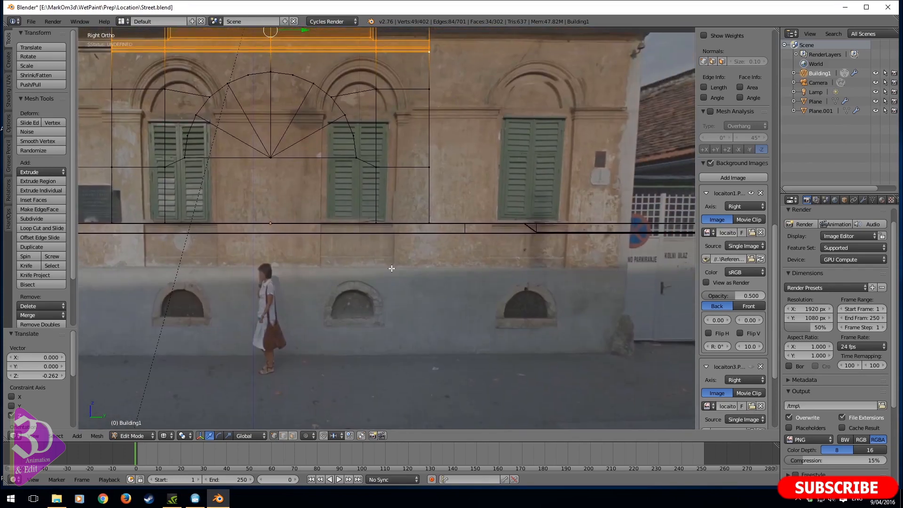
{"action": "middle_click_drag", "start_coordinate": [404, 270], "coordinate": [374, 364], "text": "shift"}
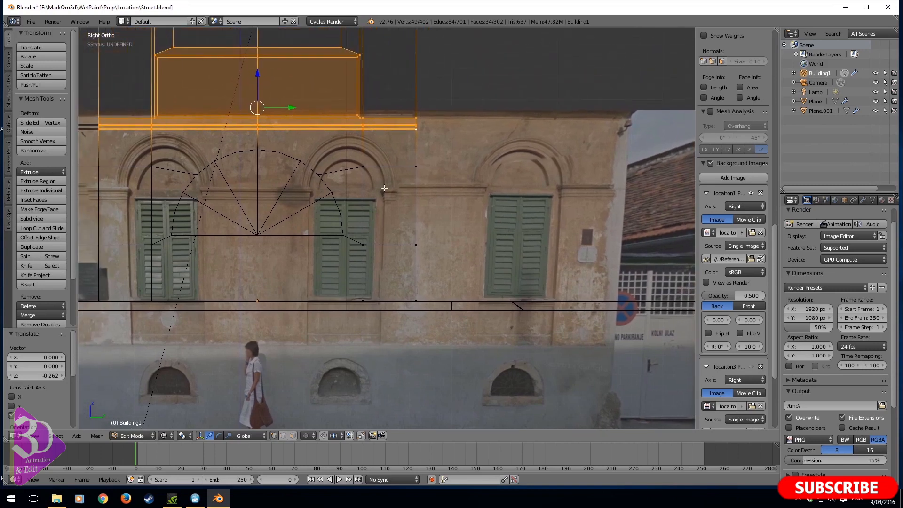
{"action": "middle_click_drag", "start_coordinate": [385, 188], "coordinate": [490, 200], "text": "shift"}
{"action": "middle_click_drag", "start_coordinate": [319, 157], "coordinate": [329, 193], "text": "shift"}
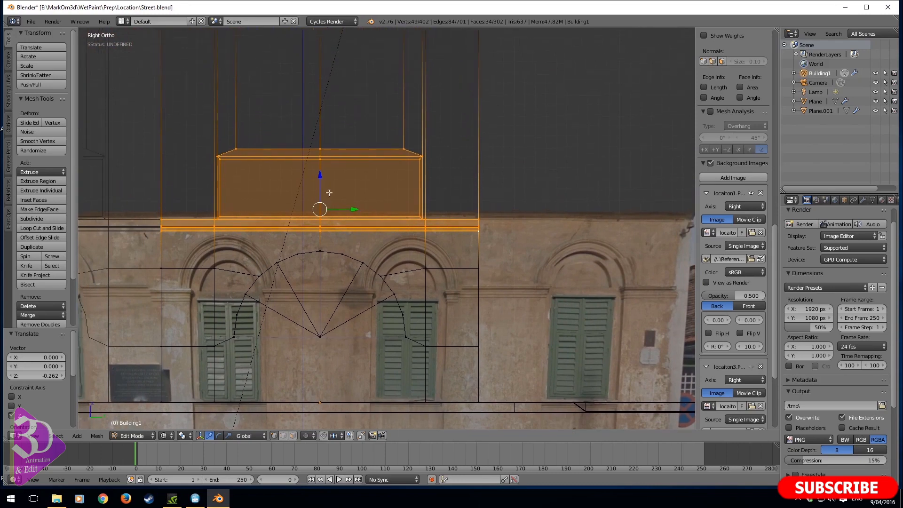
{"action": "middle_click_drag", "start_coordinate": [444, 306], "coordinate": [462, 260], "text": "shift"}
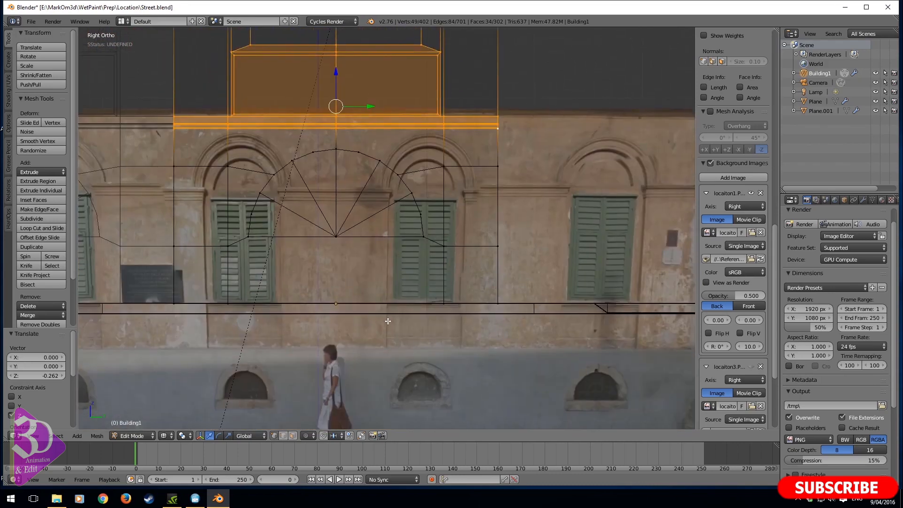
{"action": "middle_click_drag", "start_coordinate": [330, 141], "coordinate": [387, 316], "text": "shift"}
{"action": "scroll", "coordinate": [400, 268], "scroll_direction": "down", "scroll_amount": 2}
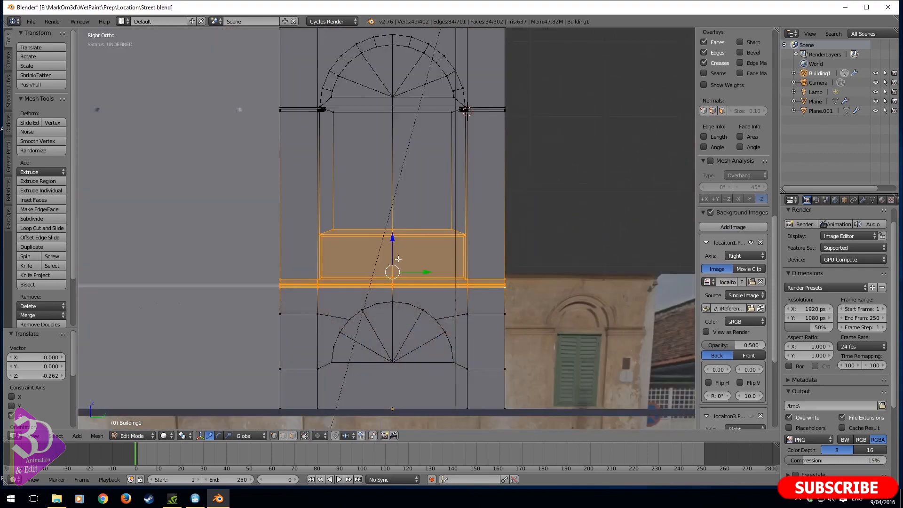
Inspect the recess and ledge below the end bay's upper window from an angle and from the right
{"action": "middle_click_drag", "start_coordinate": [399, 268], "coordinate": [385, 258]}
{"action": "scroll", "coordinate": [385, 257], "scroll_direction": "up", "scroll_amount": 2}
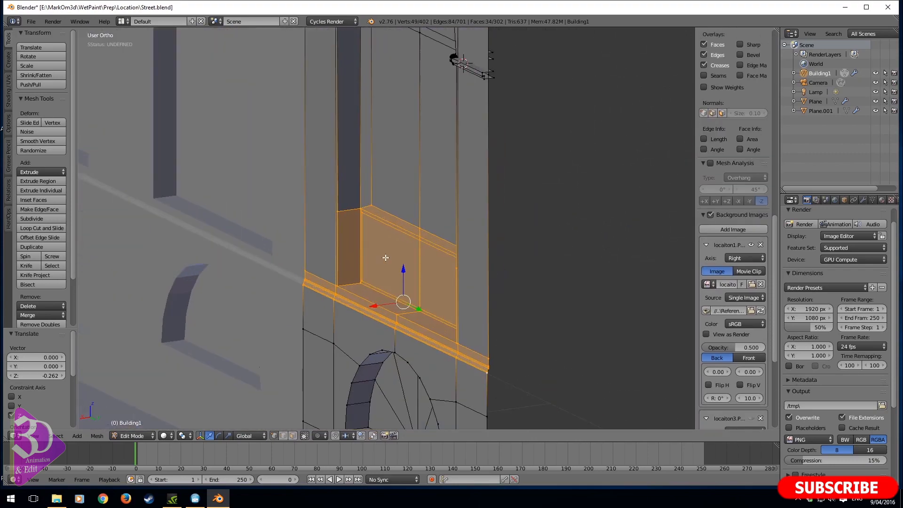
{"action": "key", "text": "KP_3"}
{"action": "scroll", "coordinate": [418, 297], "scroll_direction": "down", "scroll_amount": 5}
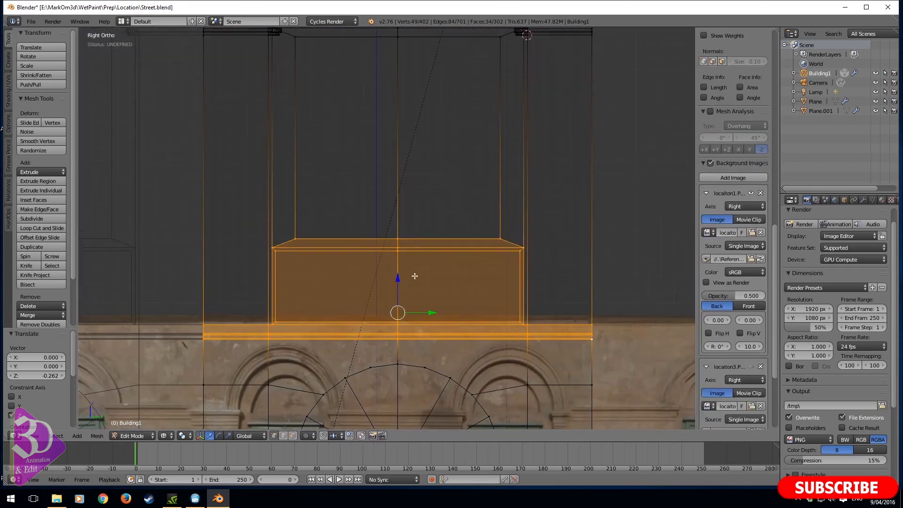
{"action": "middle_click_drag", "start_coordinate": [419, 298], "coordinate": [406, 279], "text": "shift"}
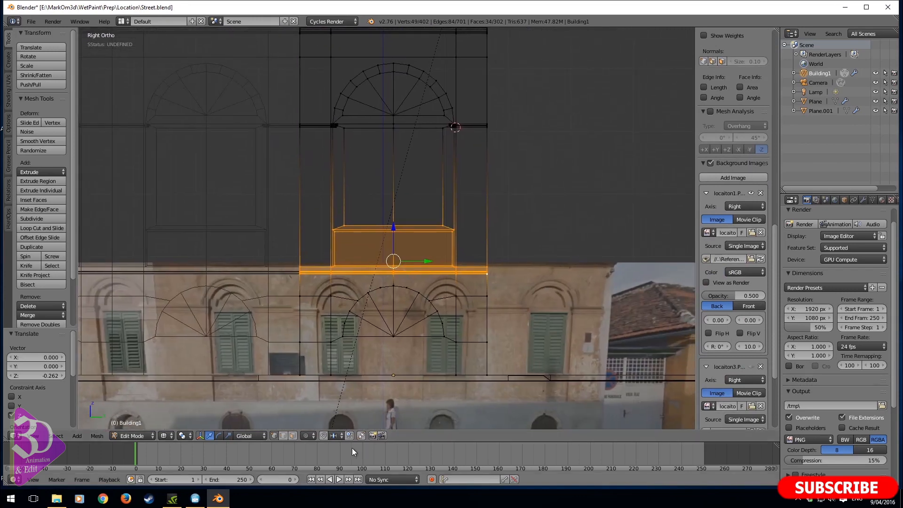
Duplicate the two rectangular face halves of the end bay's upper window and move the copy 0.133 along X
{"action": "left_click", "coordinate": [293, 435]}
{"action": "middle_click_drag", "start_coordinate": [400, 217], "coordinate": [396, 269], "text": "shift"}
{"action": "right_click", "coordinate": [361, 221]}
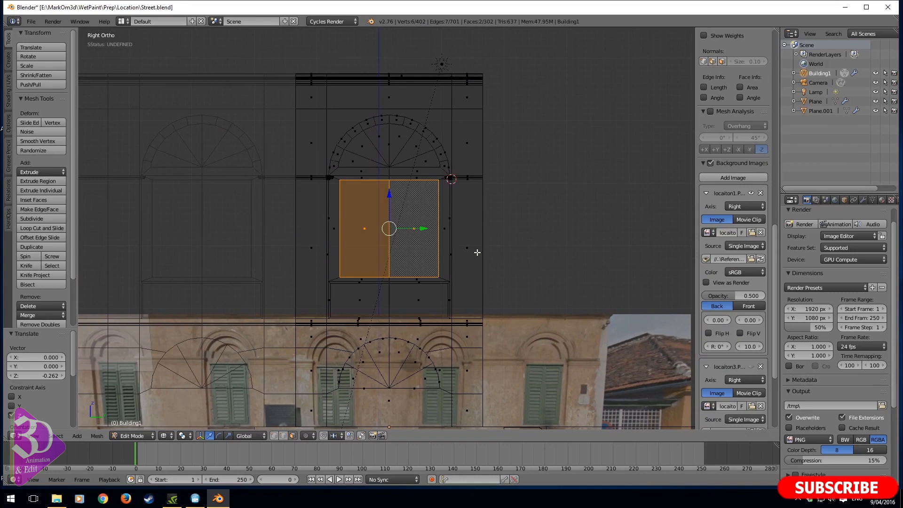
{"action": "middle_click_drag", "start_coordinate": [477, 253], "coordinate": [500, 233]}
{"action": "scroll", "coordinate": [500, 232], "scroll_direction": "up", "scroll_amount": 4}
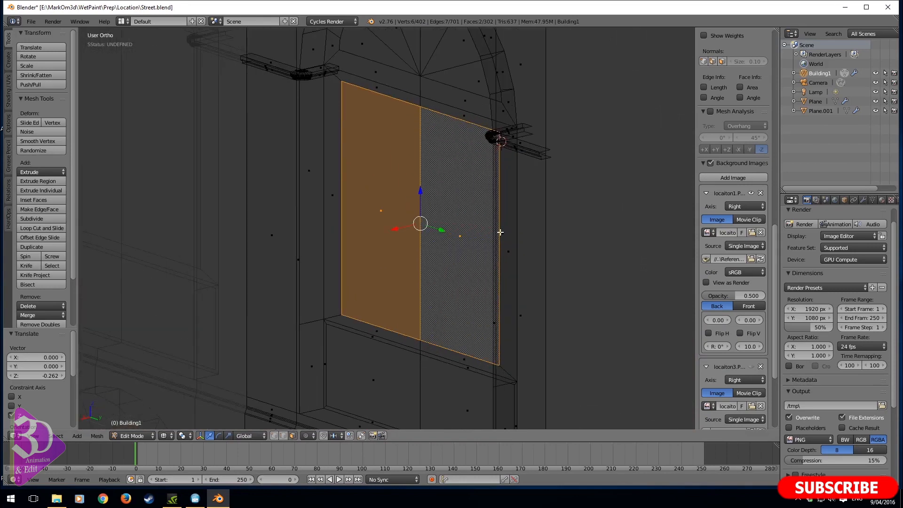
{"action": "key", "text": "e"}
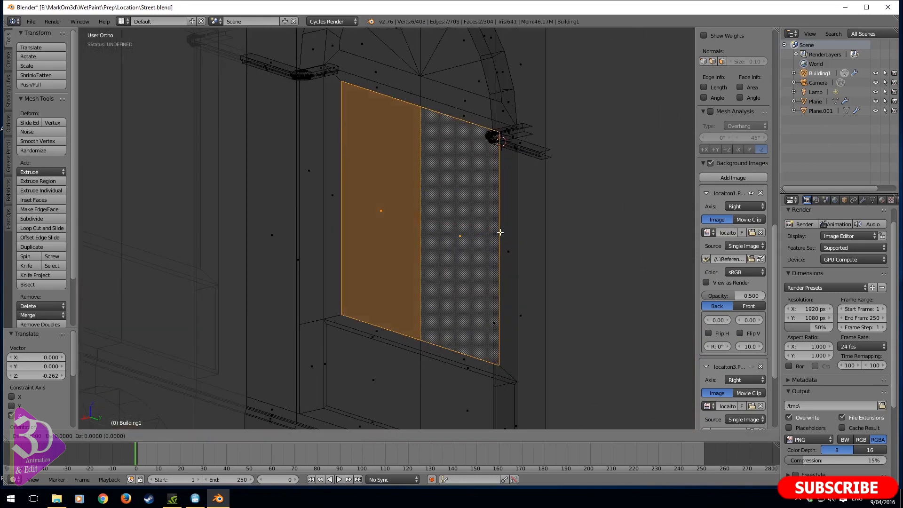
{"action": "key", "text": "x"}
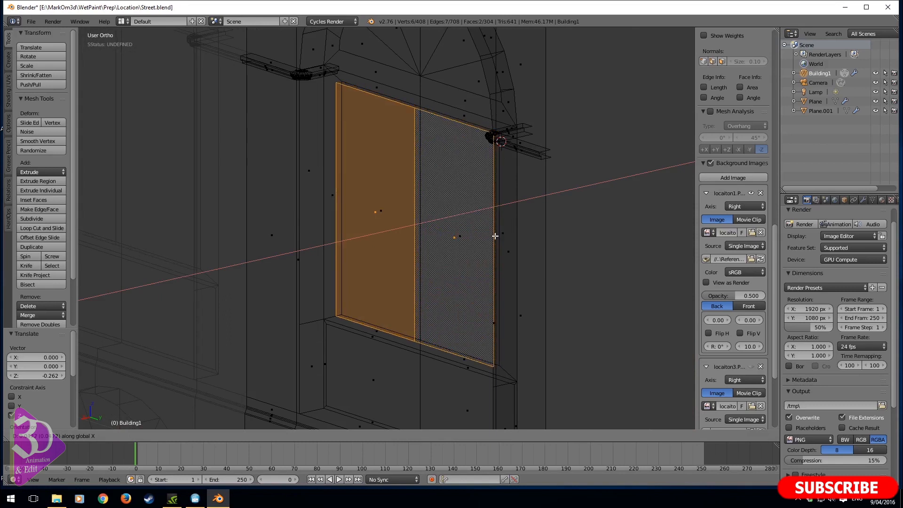
{"action": "left_click", "coordinate": [486, 243]}
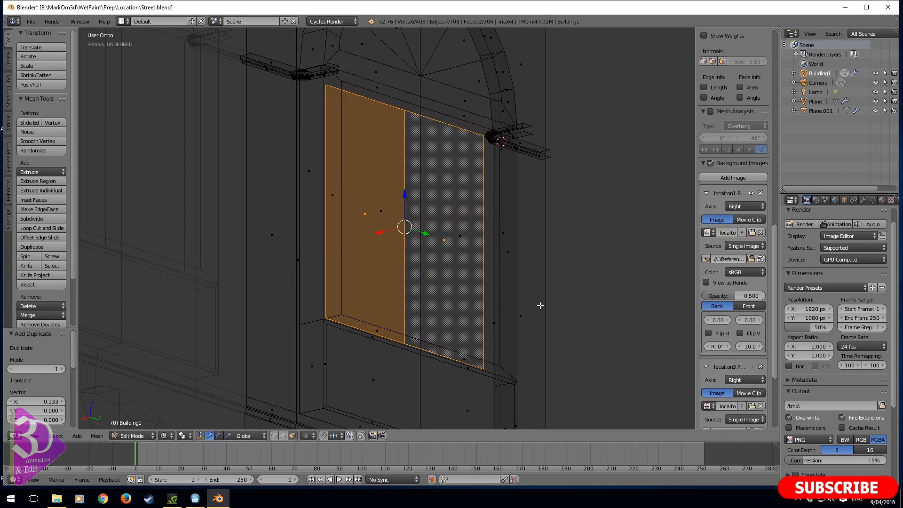
Inset the two duplicated window faces individually with a thickness of 0.0096
{"action": "key", "text": "i"}
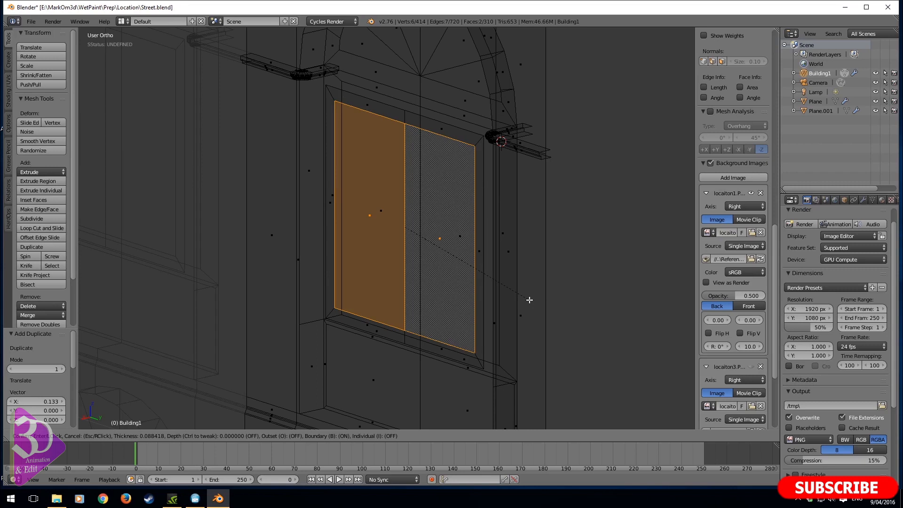
{"action": "key", "text": "i"}
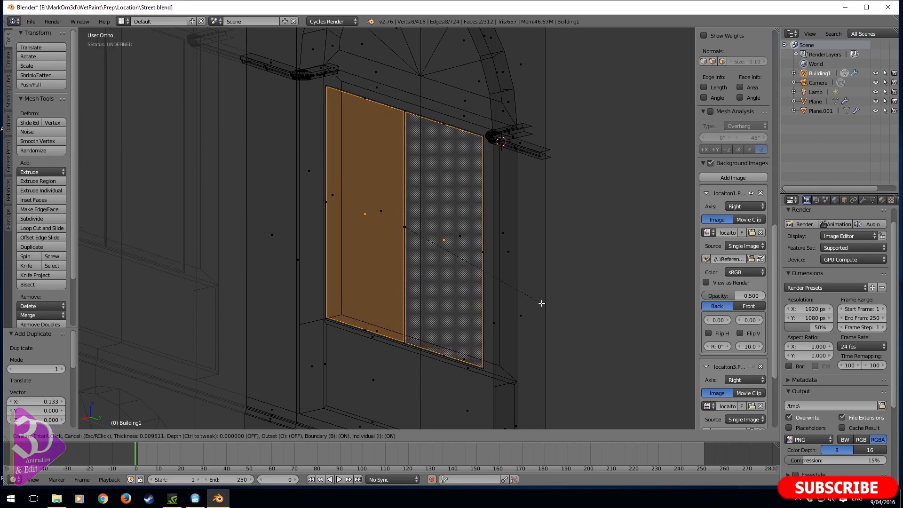
{"action": "left_click", "coordinate": [542, 304]}
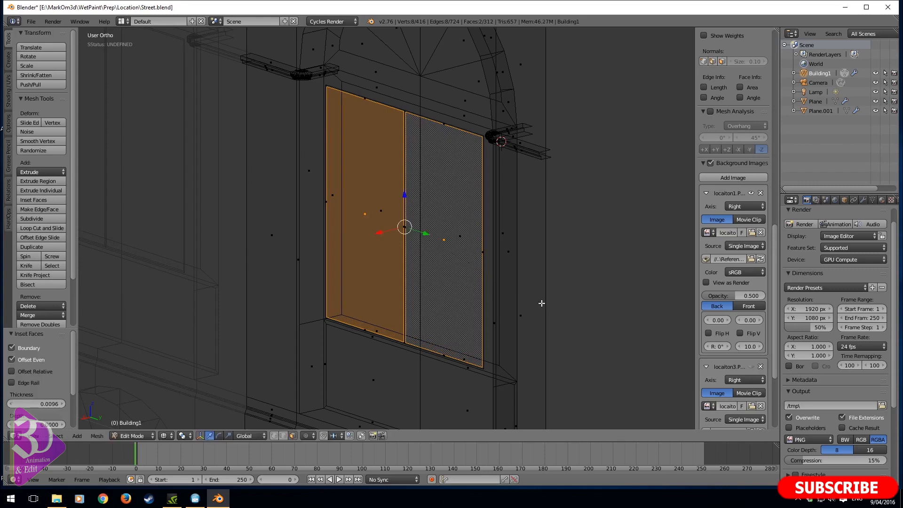
Delete the thin border face loops around both inset panels, leaving a narrow gap between them
{"action": "scroll", "coordinate": [483, 272], "scroll_direction": "up", "scroll_amount": 3}
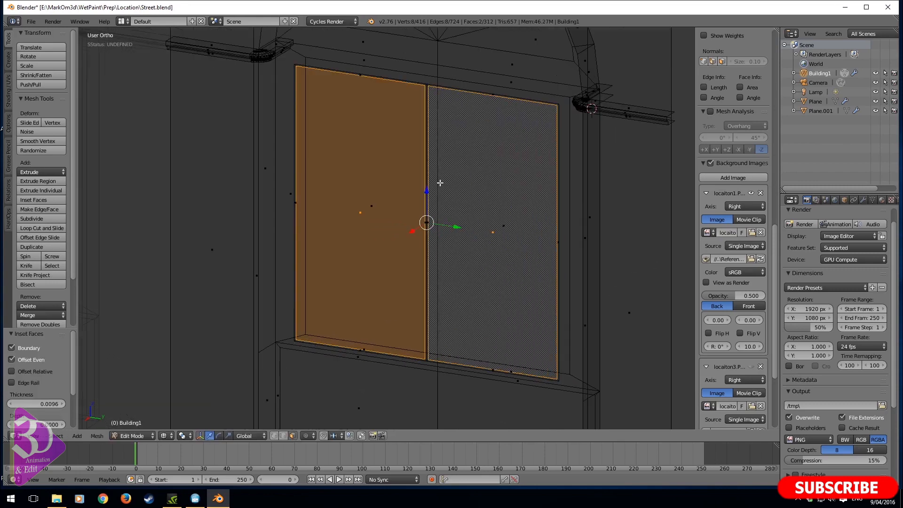
{"action": "scroll", "coordinate": [440, 183], "scroll_direction": "up", "scroll_amount": 8}
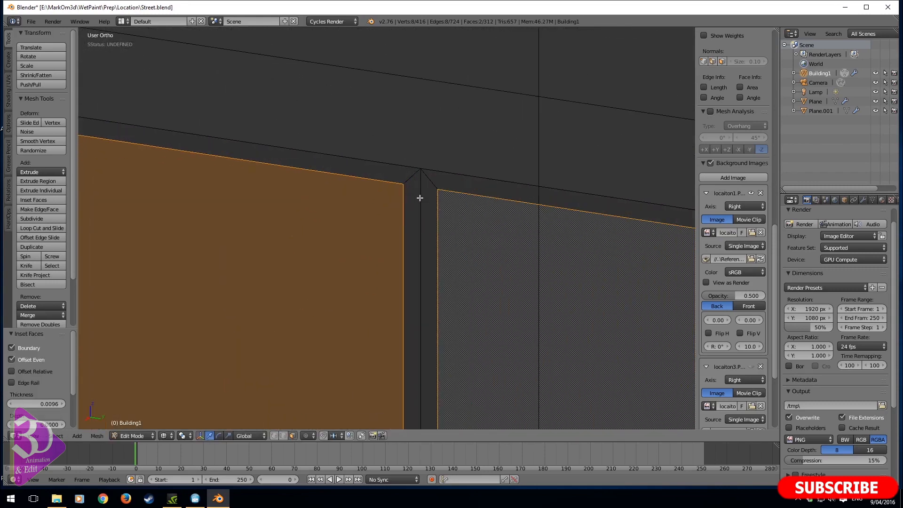
{"action": "right_click", "coordinate": [412, 178], "text": "alt+shift"}
{"action": "right_click", "coordinate": [426, 179], "text": "alt+shift"}
{"action": "right_click", "coordinate": [409, 180], "text": "alt"}
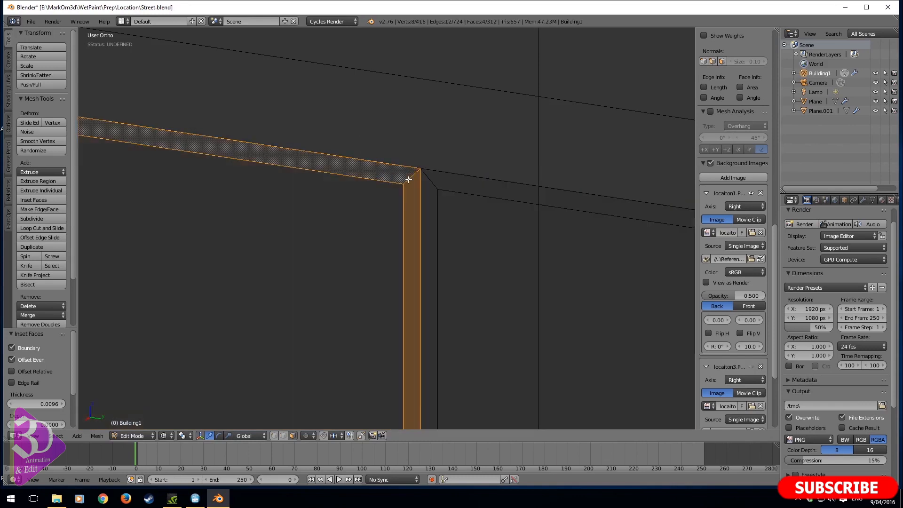
{"action": "right_click", "coordinate": [427, 180], "text": "alt+shift"}
{"action": "key", "text": "x"}
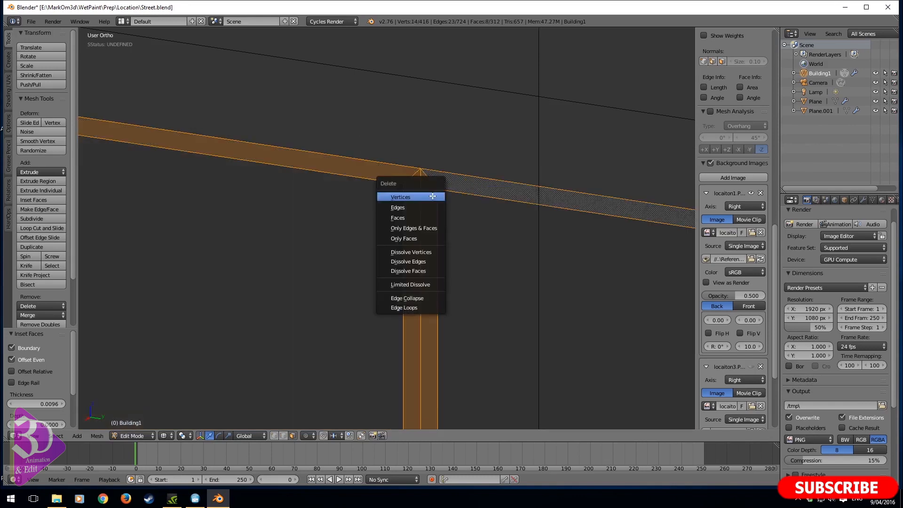
{"action": "left_click", "coordinate": [422, 217]}
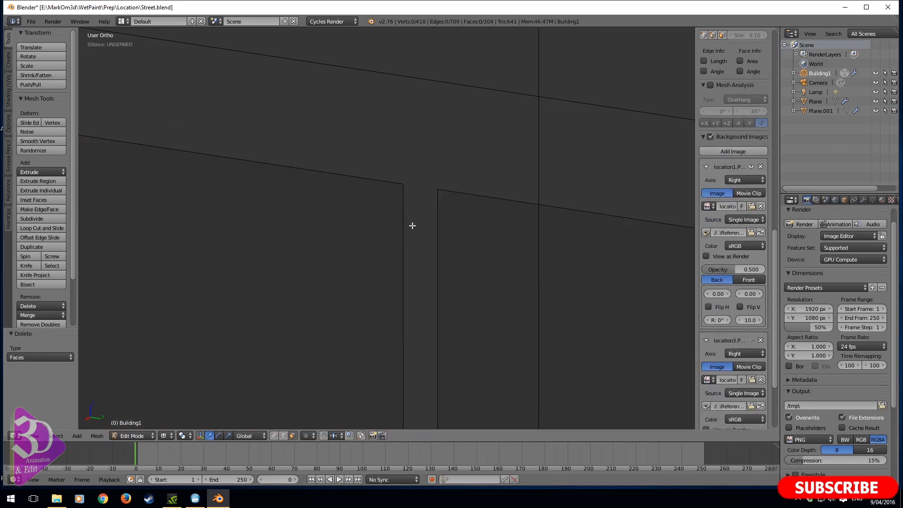
Scale the outer vertical edges of the two window panels inward to 0.886 along Y in the right view
{"action": "scroll", "coordinate": [410, 244], "scroll_direction": "down", "scroll_amount": 6}
{"action": "middle_click_drag", "start_coordinate": [419, 211], "coordinate": [422, 188], "text": "shift"}
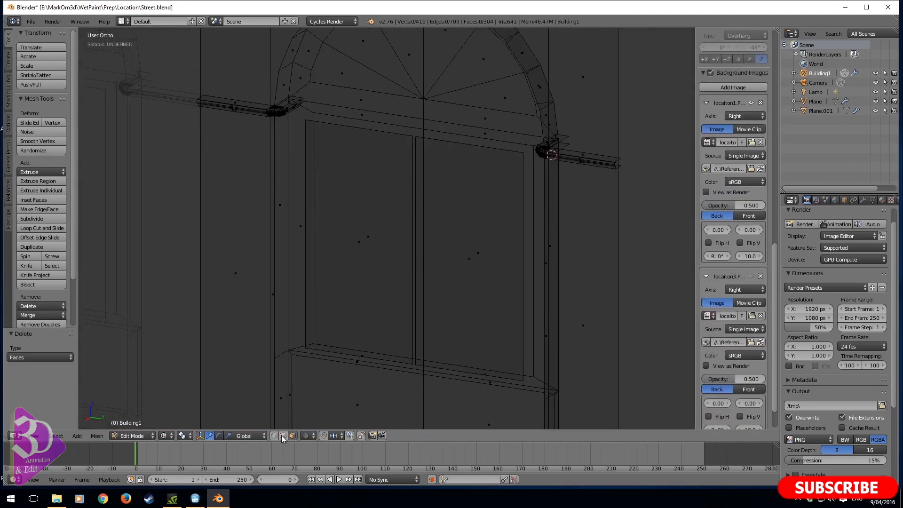
{"action": "left_click", "coordinate": [282, 436]}
{"action": "right_click", "coordinate": [304, 255]}
{"action": "right_click", "coordinate": [524, 266], "text": "shift"}
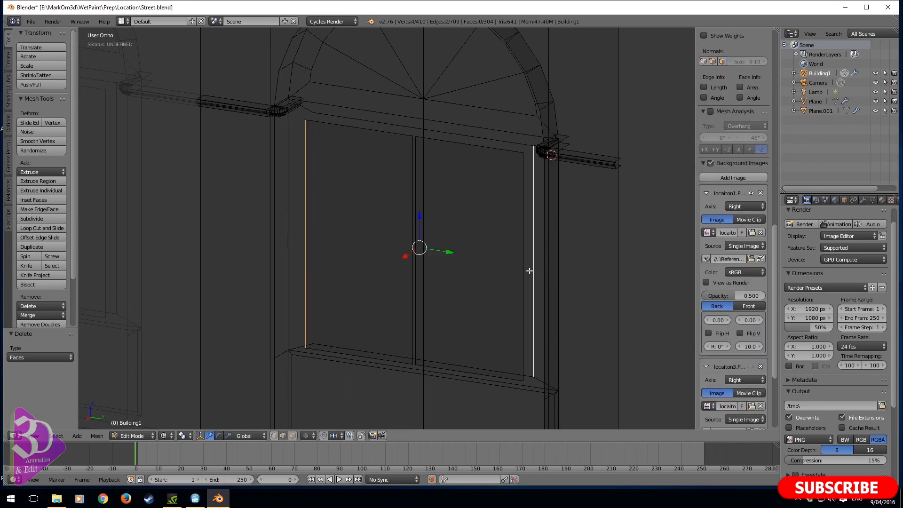
{"action": "key", "text": "KP_3"}
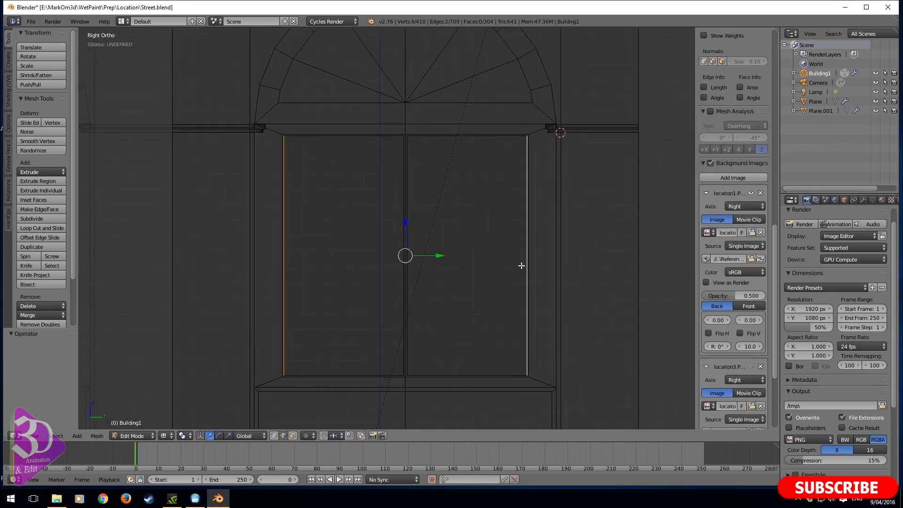
{"action": "key", "text": "s"}
{"action": "key", "text": "x"}
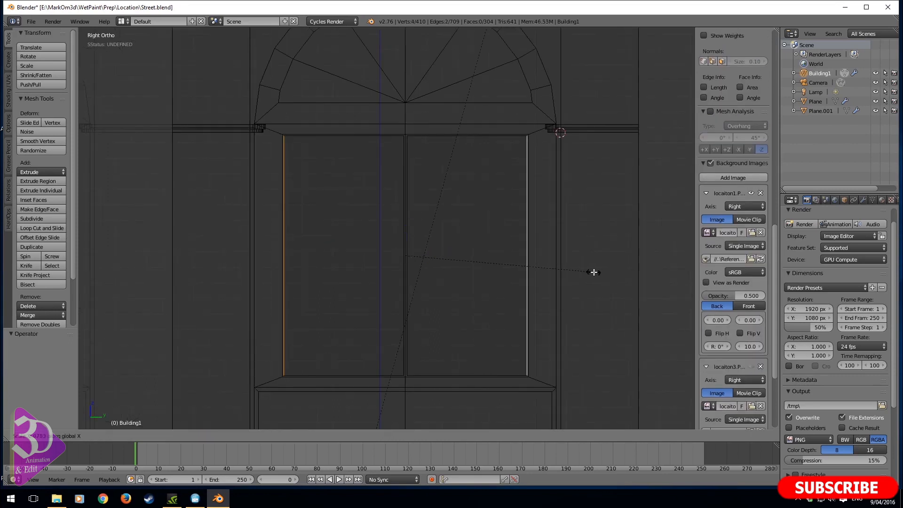
{"action": "key", "text": "Escape"}
{"action": "key", "text": "s"}
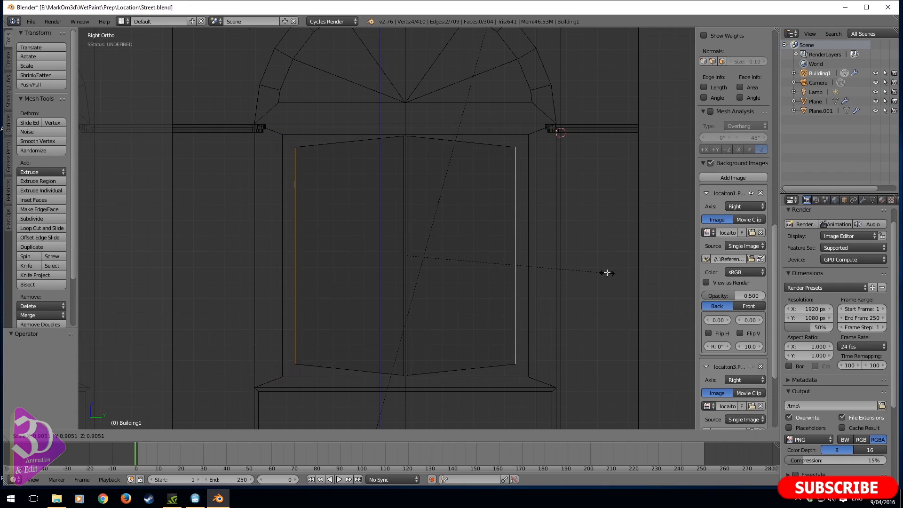
{"action": "key", "text": "y"}
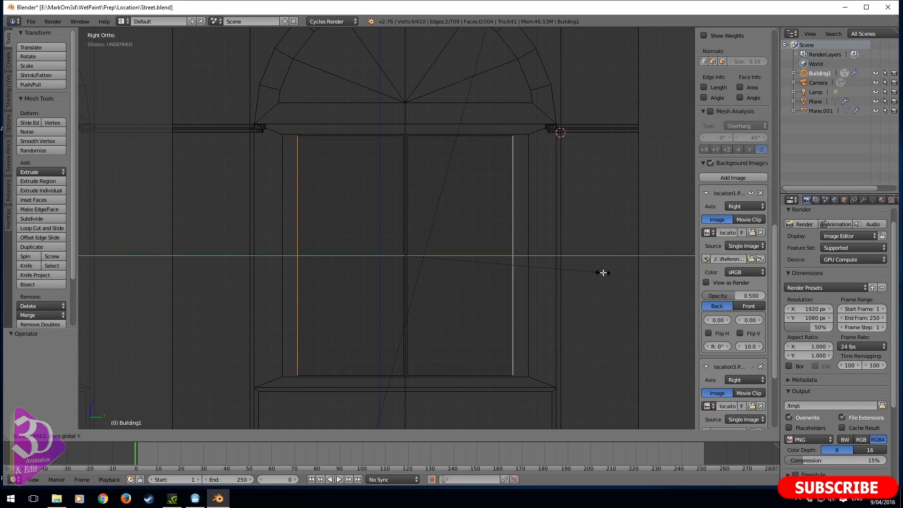
{"action": "left_click", "coordinate": [601, 273]}
Compare the panels with the reference photo, and inset both panel faces individually by 0.0577 in solid shading to form shutter frames
{"action": "scroll", "coordinate": [597, 272], "scroll_direction": "down", "scroll_amount": 9}
{"action": "middle_click_drag", "start_coordinate": [523, 251], "coordinate": [481, 196], "text": "shift"}
{"action": "scroll", "coordinate": [516, 274], "scroll_direction": "up", "scroll_amount": 6}
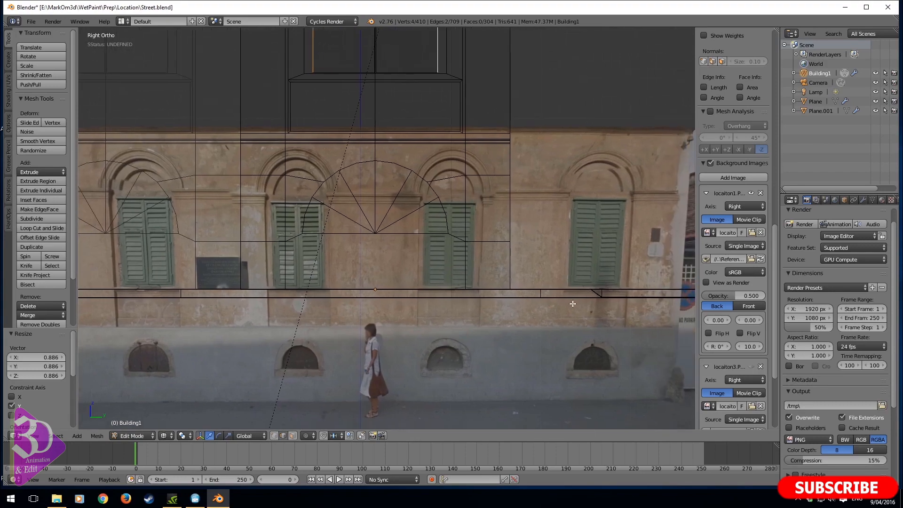
{"action": "middle_click_drag", "start_coordinate": [449, 91], "coordinate": [438, 306], "text": "shift"}
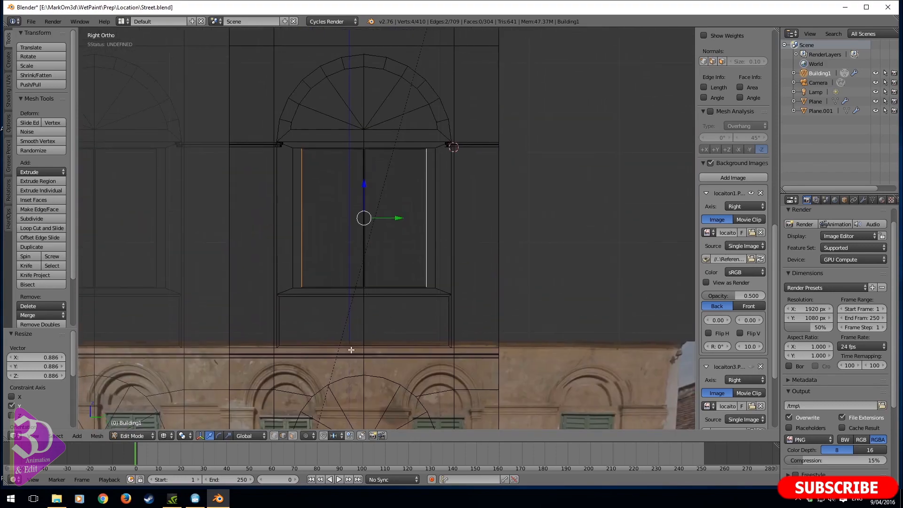
{"action": "left_click", "coordinate": [294, 436]}
{"action": "middle_click_drag", "start_coordinate": [384, 261], "coordinate": [386, 285], "text": "shift"}
{"action": "right_click", "coordinate": [319, 250]}
{"action": "key", "text": "z"}
{"action": "mouse_move", "coordinate": [377, 246]}
{"action": "middle_mouse_down"}
{"action": "mouse_move", "coordinate": [365, 259]}
{"action": "mouse_move", "coordinate": [349, 253]}
{"action": "middle_mouse_up"}
{"action": "scroll", "coordinate": [348, 239], "scroll_direction": "up", "scroll_amount": 3}
{"action": "right_click", "coordinate": [332, 238]}
{"action": "right_click", "coordinate": [429, 253], "text": "shift"}
{"action": "middle_click_drag", "start_coordinate": [510, 301], "coordinate": [493, 341], "text": "shift"}
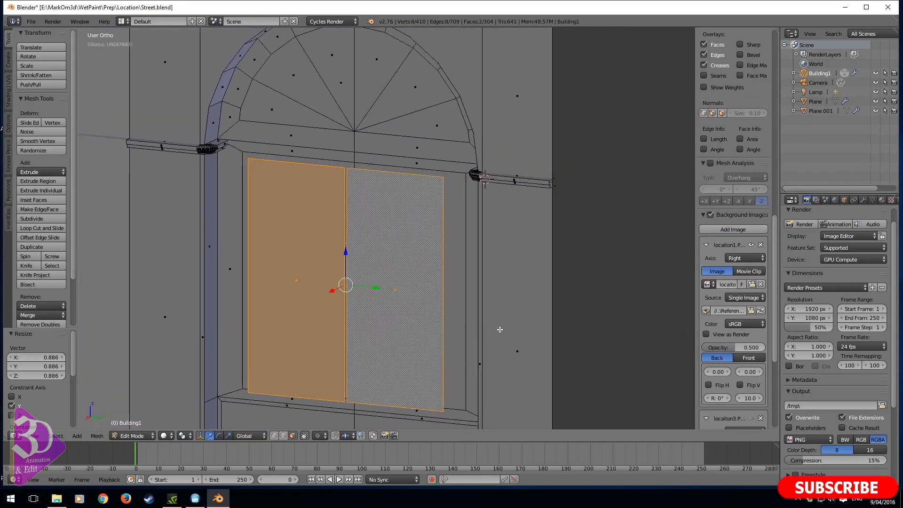
{"action": "key", "text": "i"}
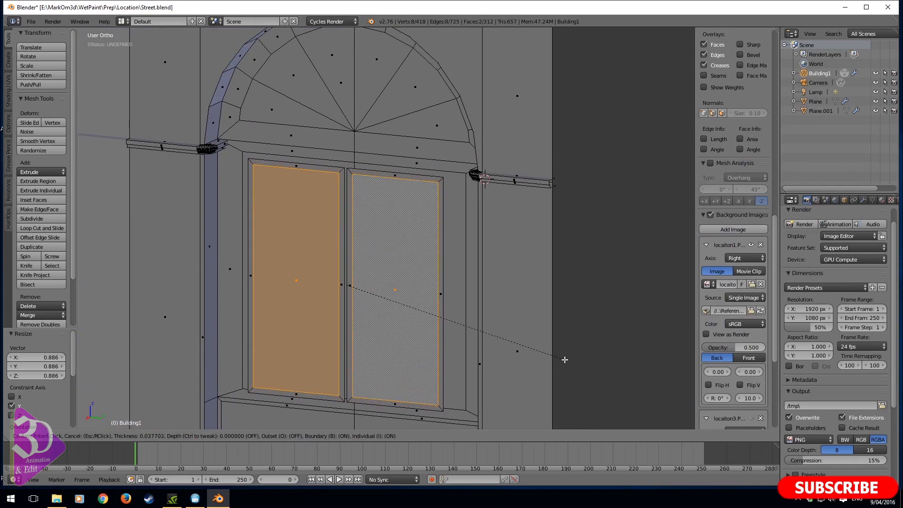
{"action": "left_click", "coordinate": [562, 359]}
Duplicate the two inner shutter faces and move the copies 0.219 along X, in front of the frames
{"action": "scroll", "coordinate": [440, 237], "scroll_direction": "up", "scroll_amount": 2}
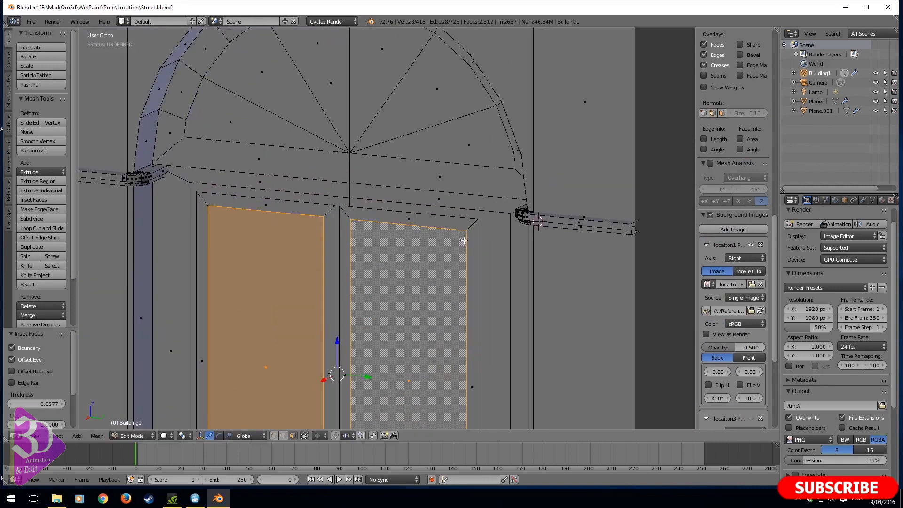
{"action": "middle_click_drag", "start_coordinate": [442, 326], "coordinate": [435, 275], "text": "shift"}
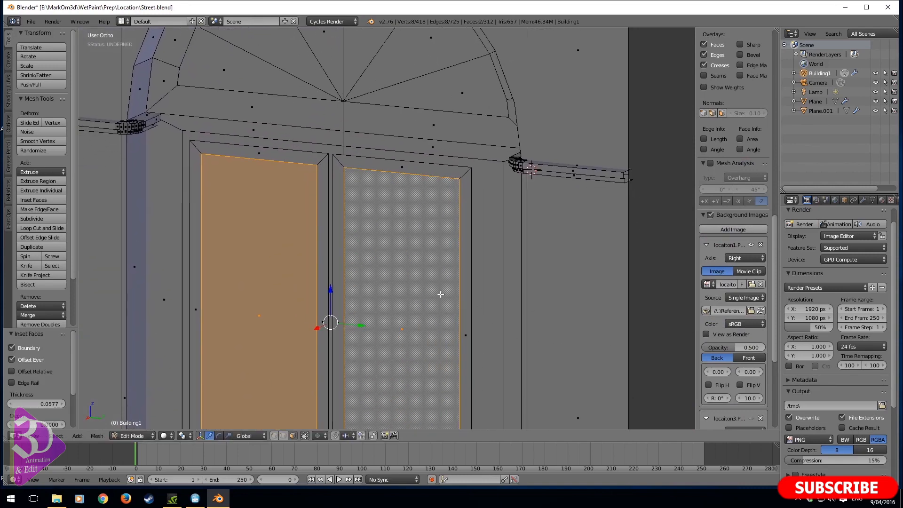
{"action": "key", "text": "shift+d"}
{"action": "key", "text": "x"}
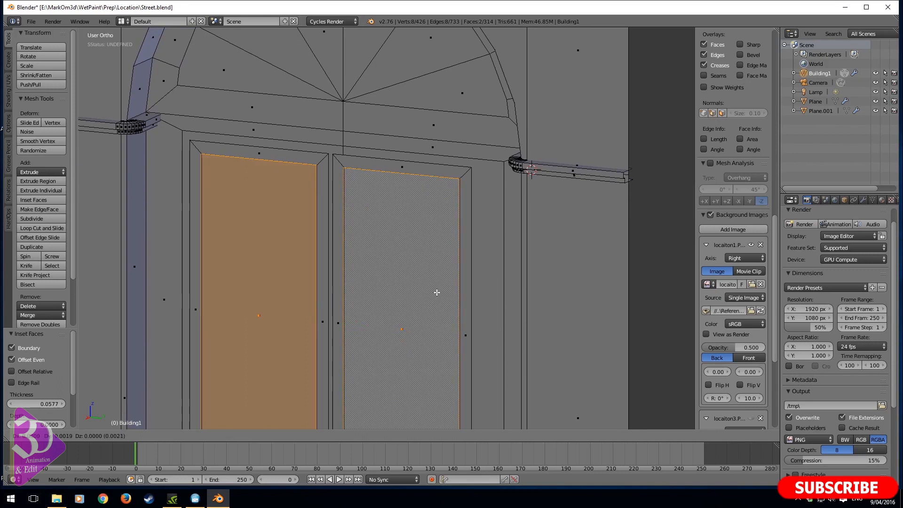
{"action": "left_click", "coordinate": [433, 303]}
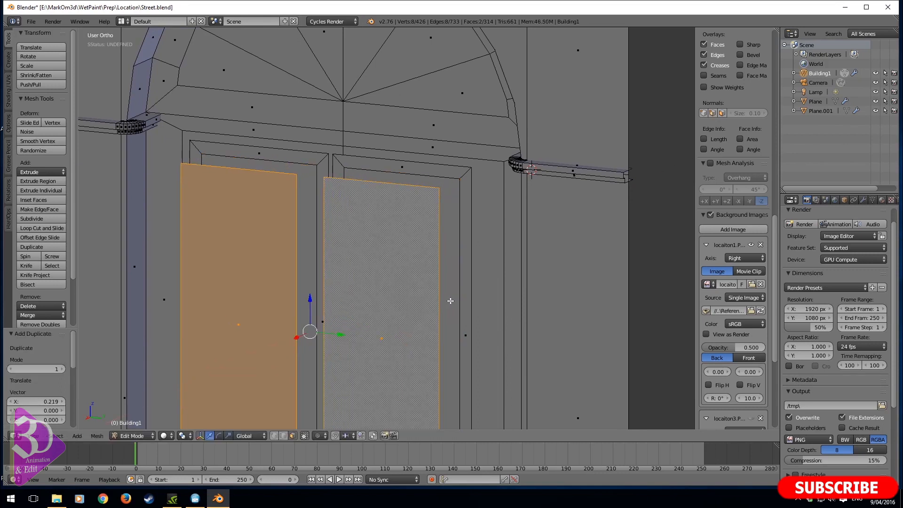
Delete the two original inner faces to open up the shutter frames
{"action": "right_click", "coordinate": [450, 301]}
{"action": "right_click", "coordinate": [312, 300], "text": "shift"}
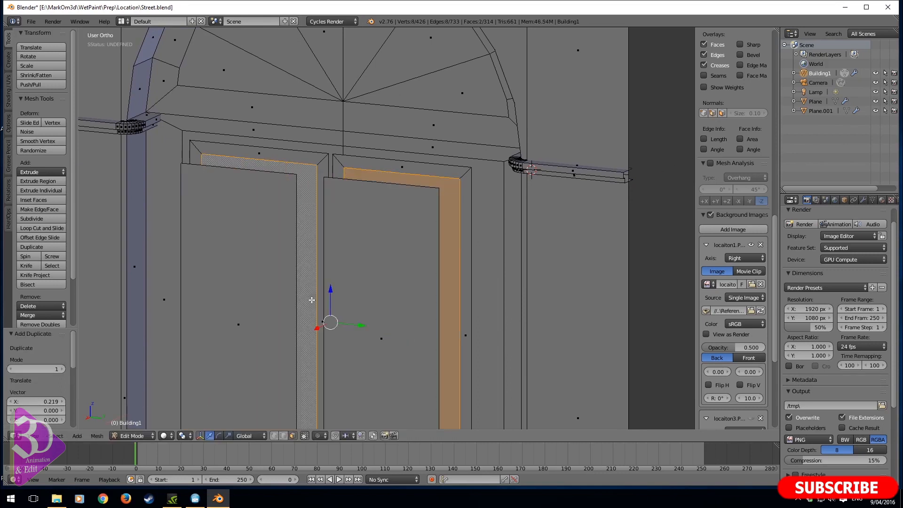
{"action": "key", "text": "x"}
{"action": "left_click", "coordinate": [312, 300]}
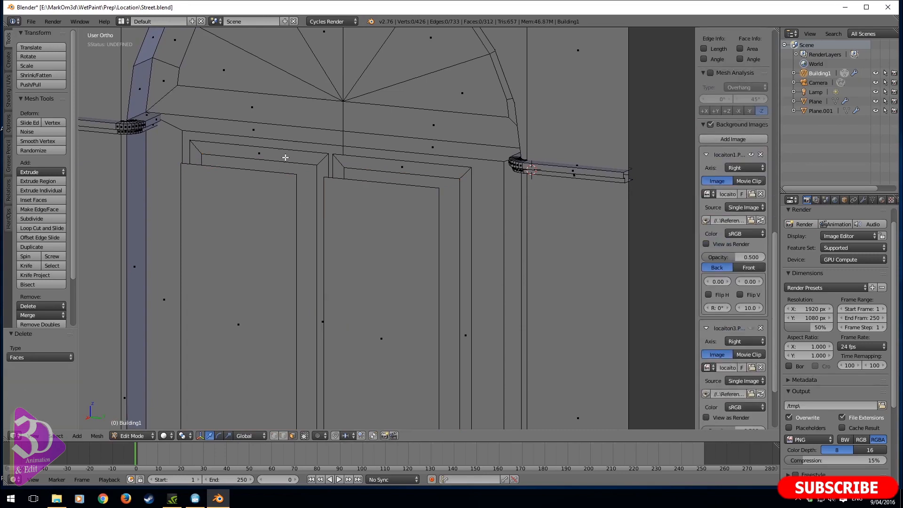
Extrude the face loops of both shutter frames by -0.029 along X to give them thickness
{"action": "right_click", "coordinate": [286, 158]}
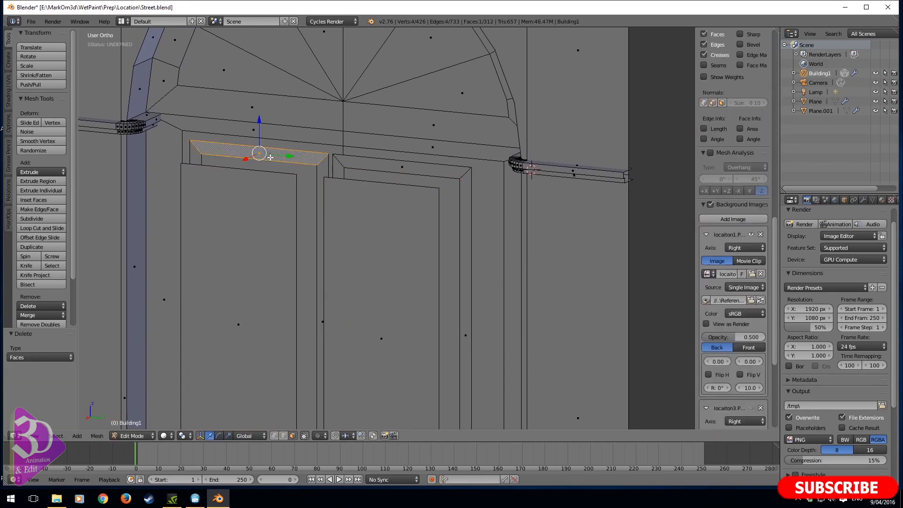
{"action": "right_click", "coordinate": [385, 337]}
{"action": "right_click", "coordinate": [249, 325], "text": "shift"}
{"action": "scroll", "coordinate": [499, 265], "scroll_direction": "down", "scroll_amount": 2}
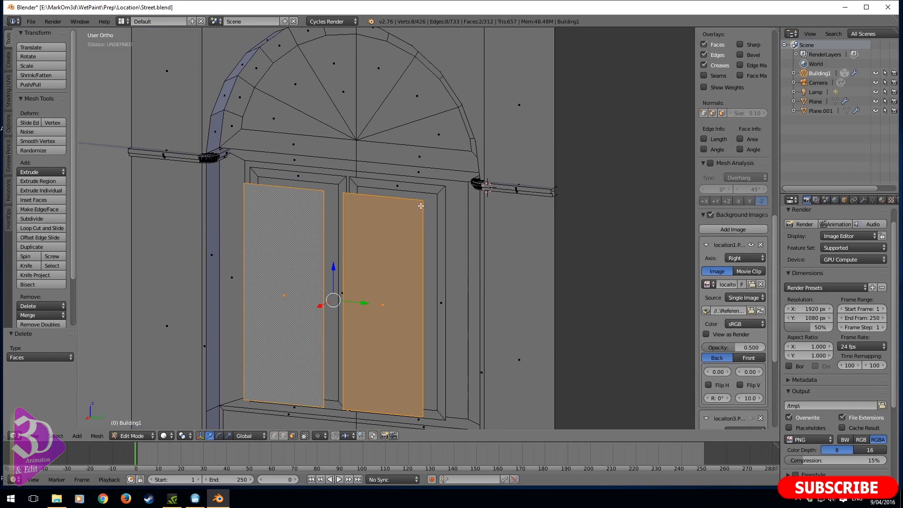
{"action": "right_click", "coordinate": [354, 184], "text": "alt"}
{"action": "right_click", "coordinate": [339, 181], "text": "alt+shift"}
{"action": "middle_click_drag", "start_coordinate": [384, 212], "coordinate": [347, 256]}
{"action": "scroll", "coordinate": [366, 261], "scroll_direction": "up", "scroll_amount": 3}
{"action": "middle_click_drag", "start_coordinate": [394, 365], "coordinate": [422, 264], "text": "shift"}
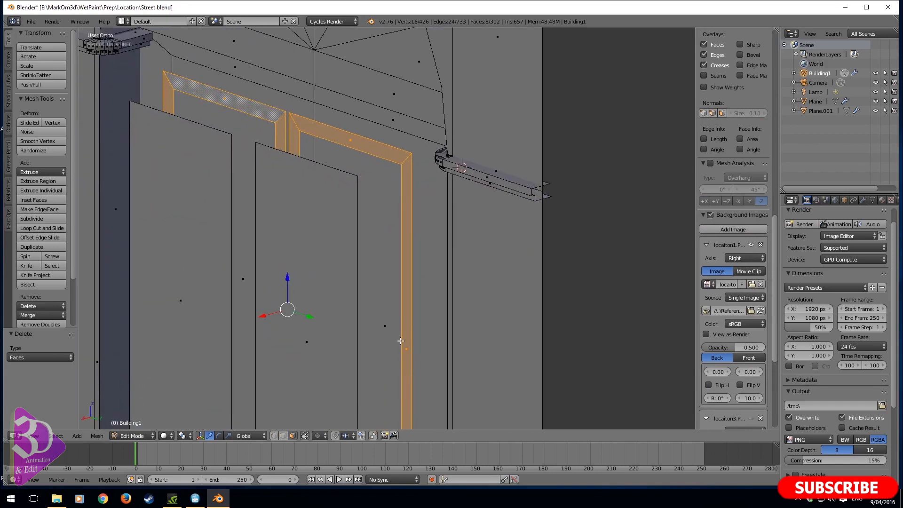
{"action": "key", "text": "e"}
{"action": "key", "text": "x"}
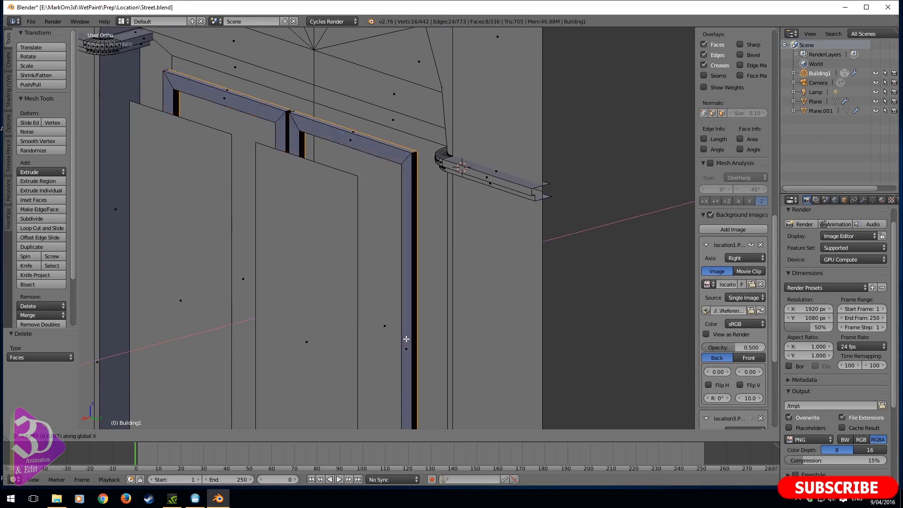
{"action": "left_click", "coordinate": [406, 339]}
Delete the extruded back faces of both shutter frames
{"action": "key", "text": "x"}
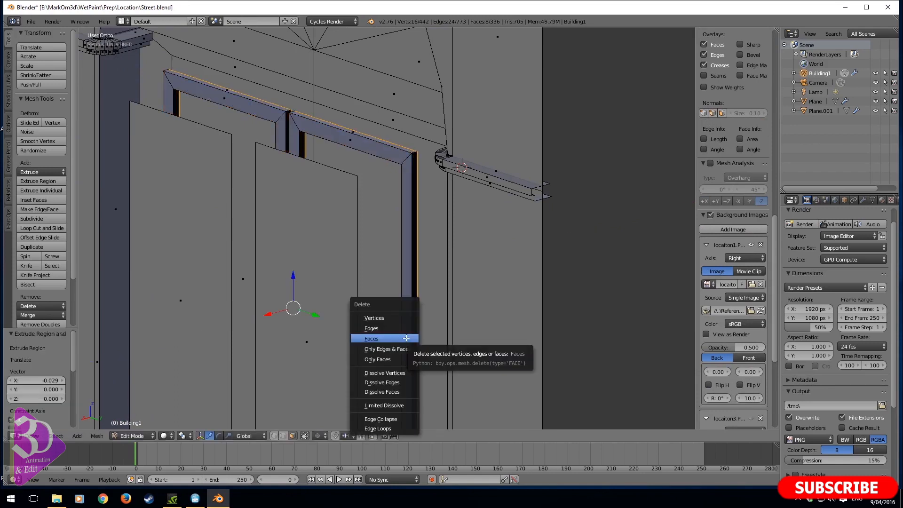
{"action": "left_click", "coordinate": [406, 338]}
{"action": "middle_click_drag", "start_coordinate": [403, 329], "coordinate": [397, 287]}
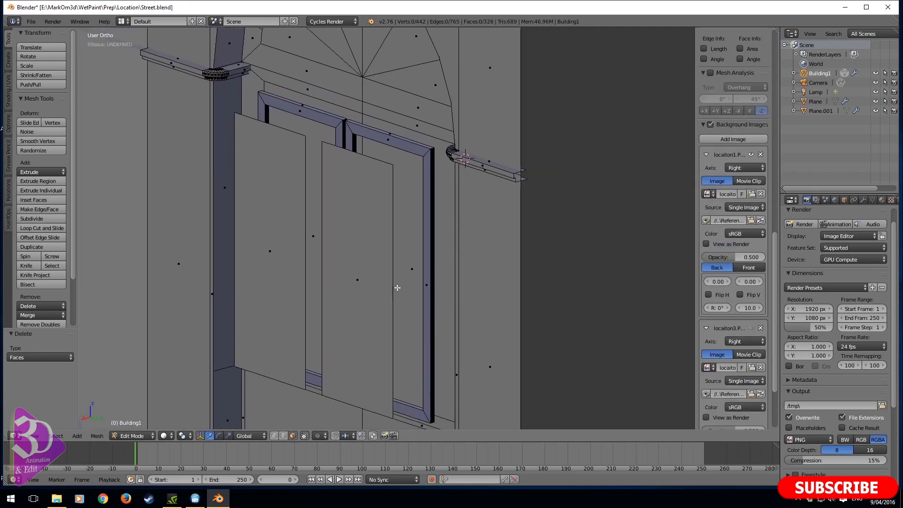
Recalculate the normals of both linked shutter frames so that they face outward consistently
{"action": "right_click", "coordinate": [428, 298]}
{"action": "right_click", "coordinate": [338, 130], "text": "shift"}
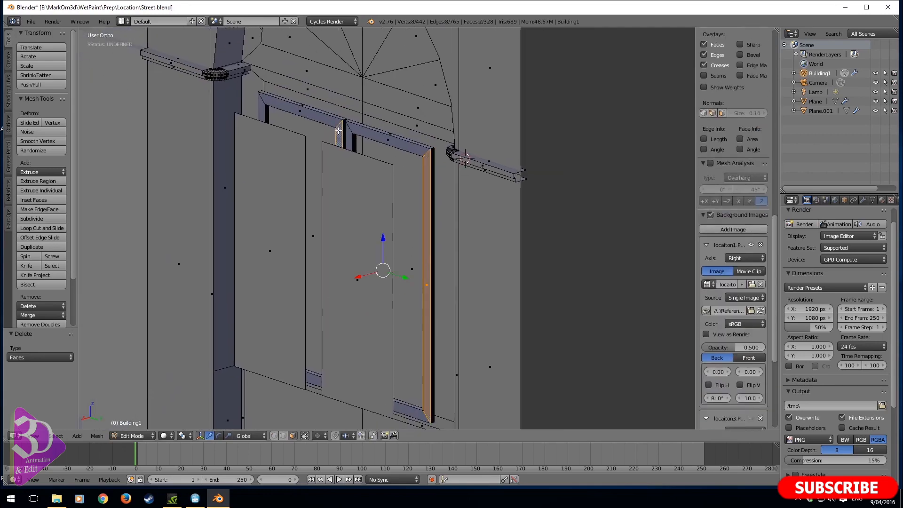
{"action": "key", "text": "ctrl+l"}
{"action": "key", "text": "n"}
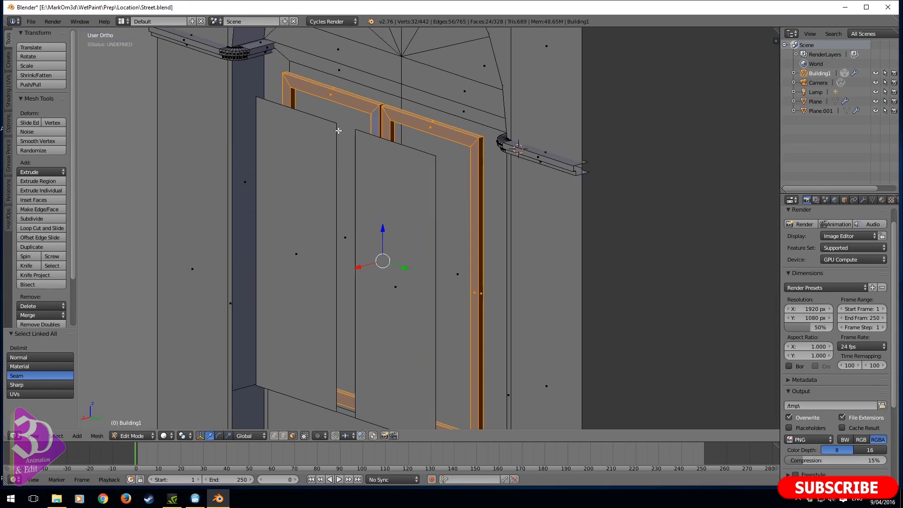
{"action": "key", "text": "z"}
{"action": "key", "text": "z"}
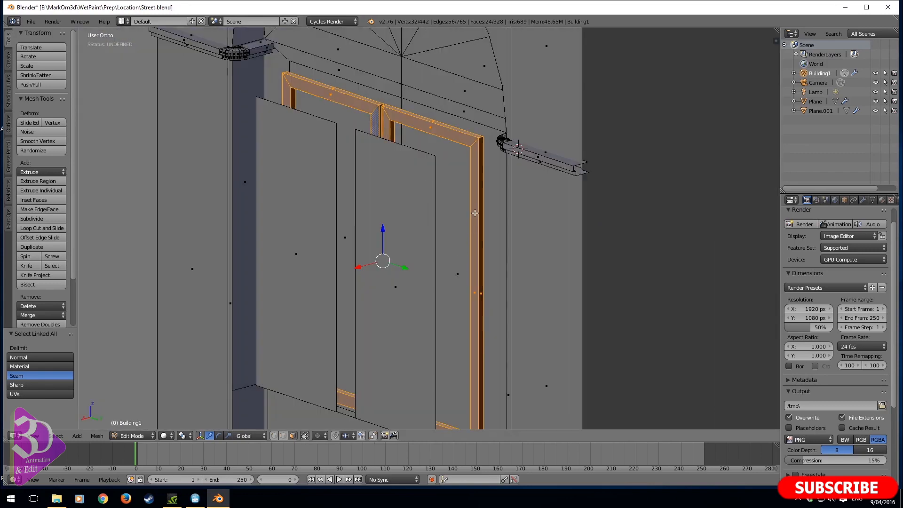
{"action": "key", "text": "ctrl+n"}
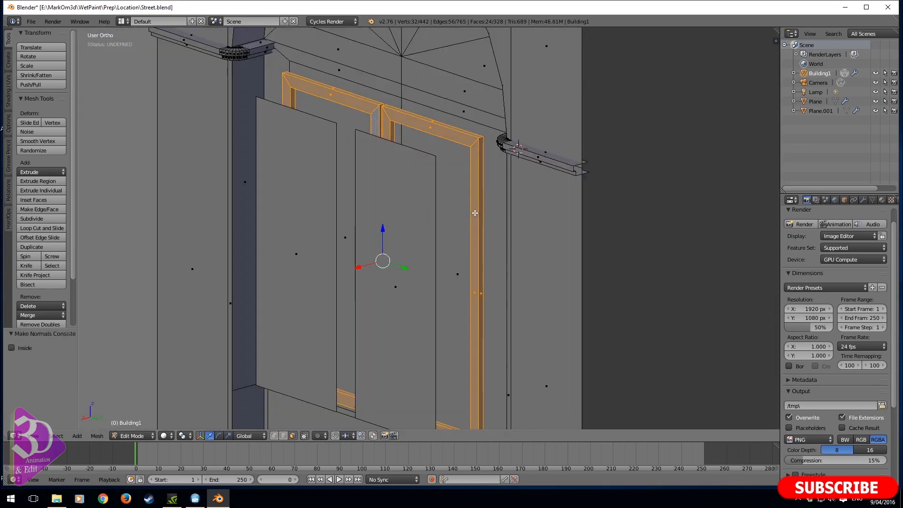
Try offsetting both front shutter panels along their normals with Shrink/Fatten by -0.057
{"action": "right_click", "coordinate": [419, 251]}
{"action": "right_click", "coordinate": [295, 268], "text": "shift"}
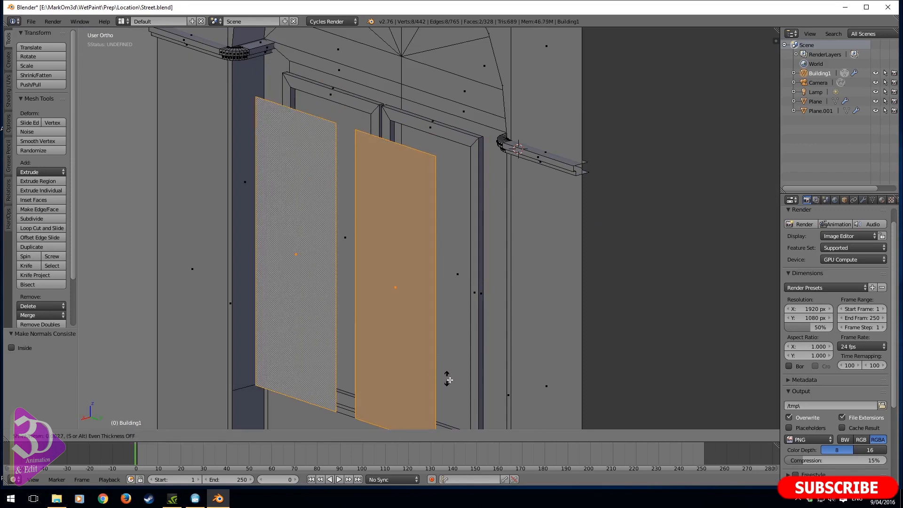
{"action": "left_click", "coordinate": [619, 178]}
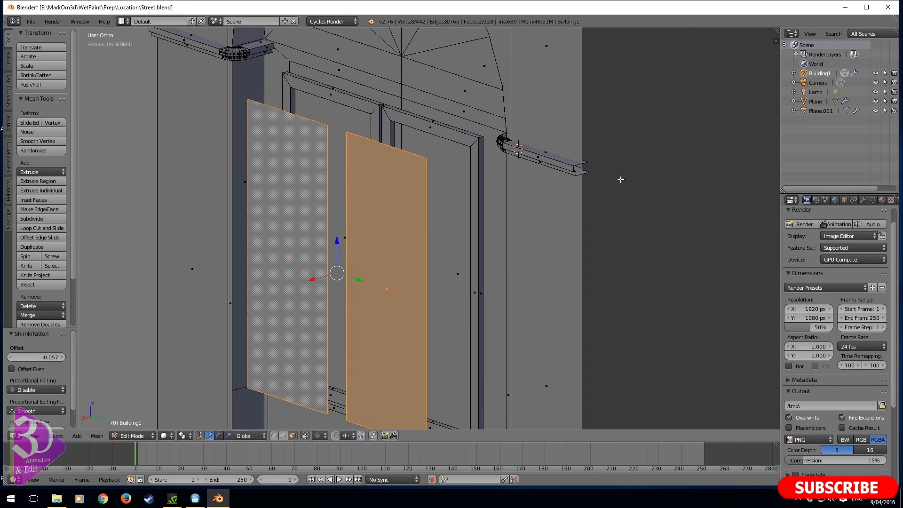
{"action": "scroll", "coordinate": [618, 177], "scroll_direction": "down", "scroll_amount": 7}
{"action": "scroll", "coordinate": [468, 227], "scroll_direction": "up", "scroll_amount": 7}
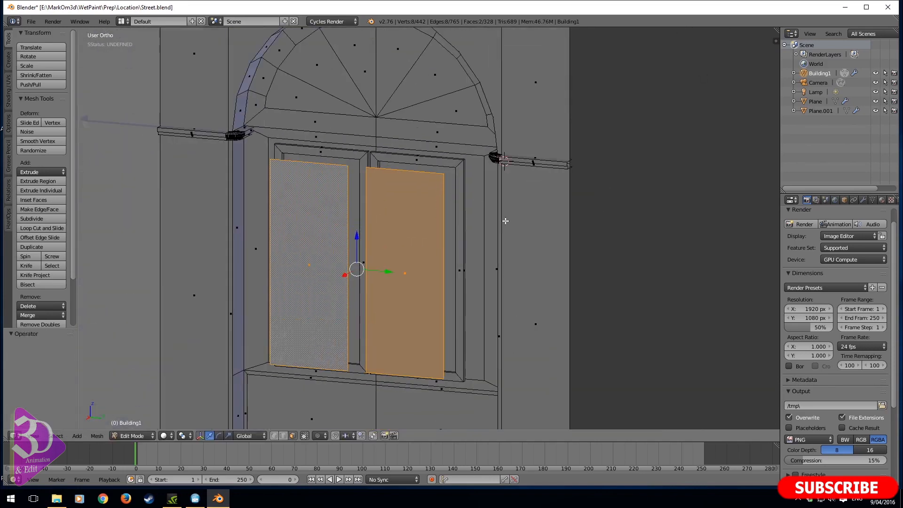
Scale the right shutter's front panel uniformly by 1.01
{"action": "right_click", "coordinate": [413, 280]}
{"action": "middle_click_drag", "start_coordinate": [414, 279], "coordinate": [517, 281]}
{"action": "key", "text": "s"}
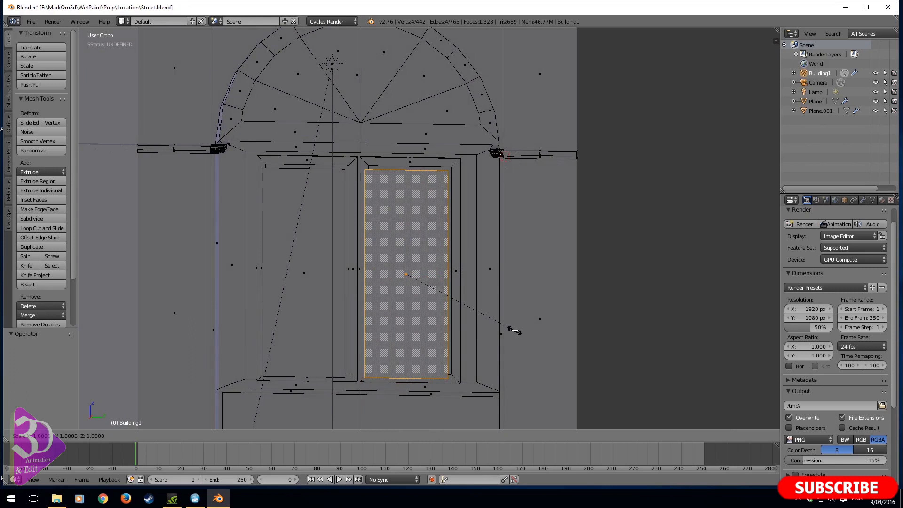
{"action": "type", "text": "1.1"}
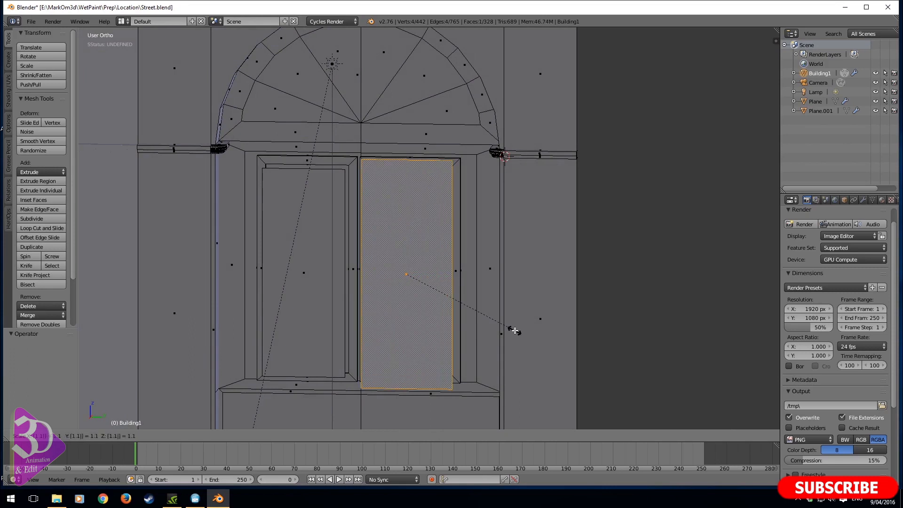
{"action": "key", "text": "BackSpace"}
{"action": "key", "text": "BackSpace"}
{"action": "key", "text": "BackSpace"}
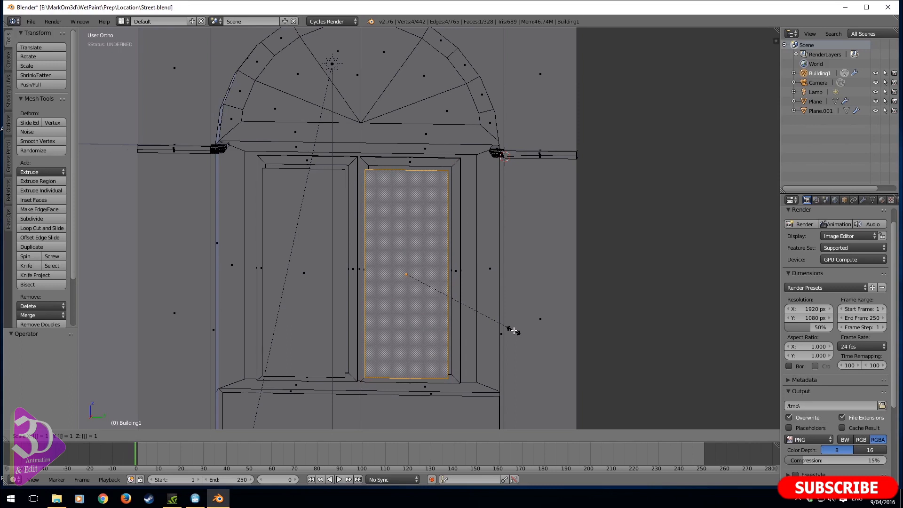
{"action": "type", "text": "1.01"}
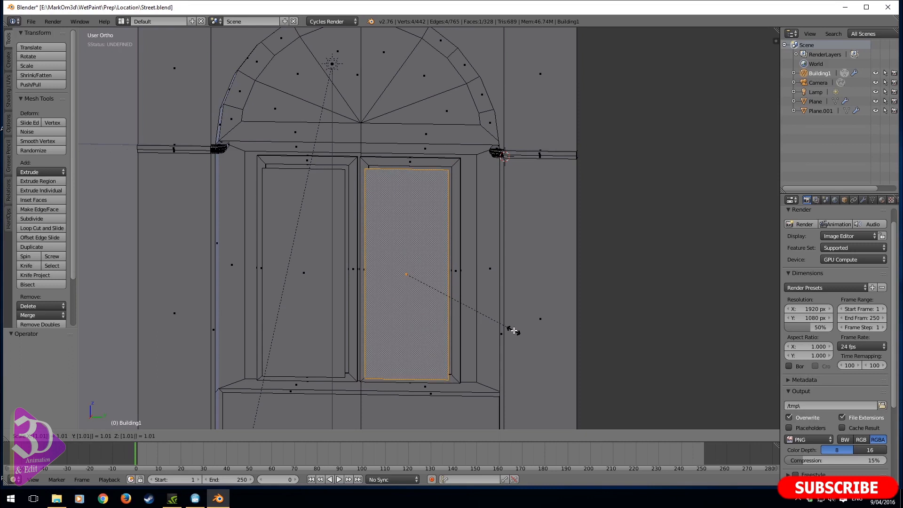
{"action": "key", "text": "Return"}
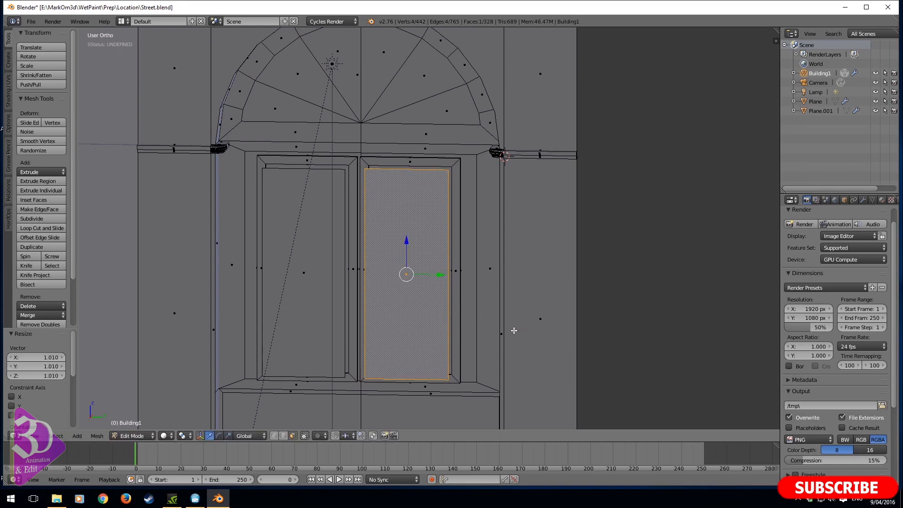
Scale the left shutter's front panel uniformly by 1.01
{"action": "right_click", "coordinate": [317, 265]}
{"action": "type", "text": "s"}
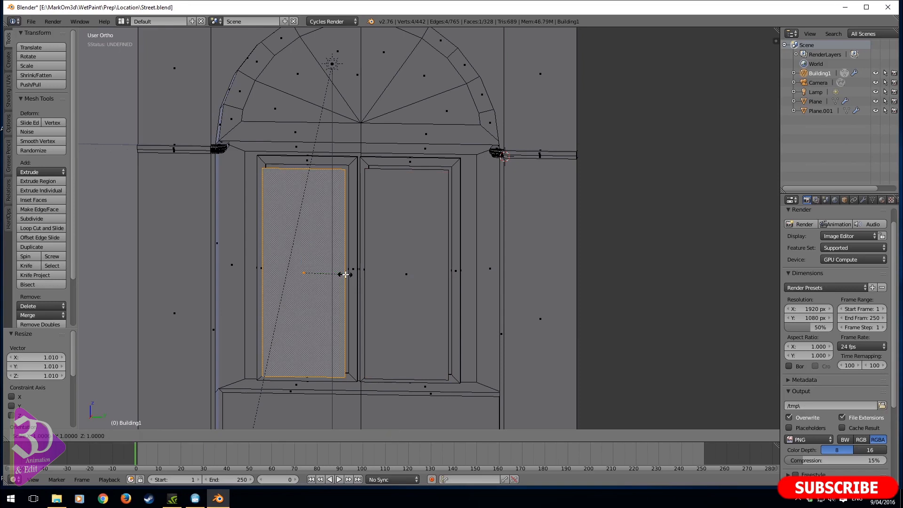
{"action": "type", "text": "1.01"}
{"action": "key", "text": "Return"}
Examine the green louvred shutters in the reference photo and compare them with the modelled frames and panels
{"action": "key", "text": "KP_3"}
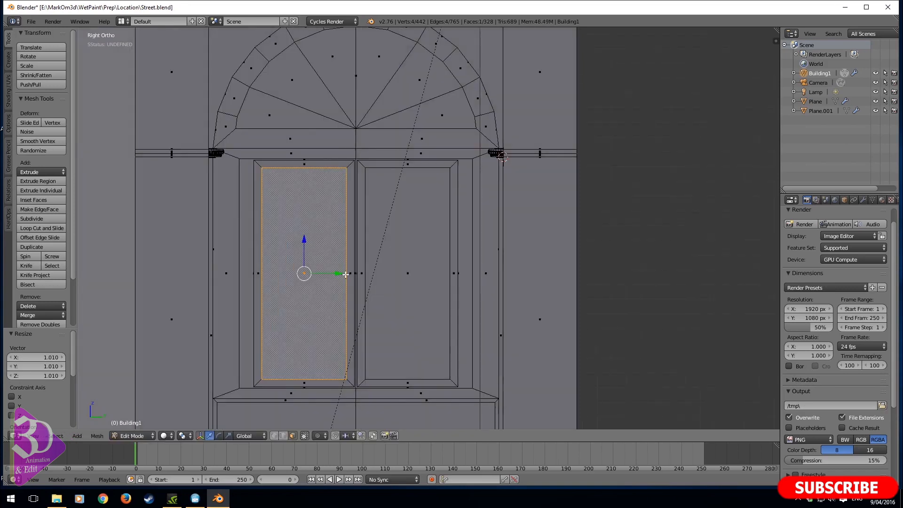
{"action": "scroll", "coordinate": [451, 221], "scroll_direction": "down", "scroll_amount": 4}
{"action": "scroll", "coordinate": [469, 254], "scroll_direction": "up", "scroll_amount": 7}
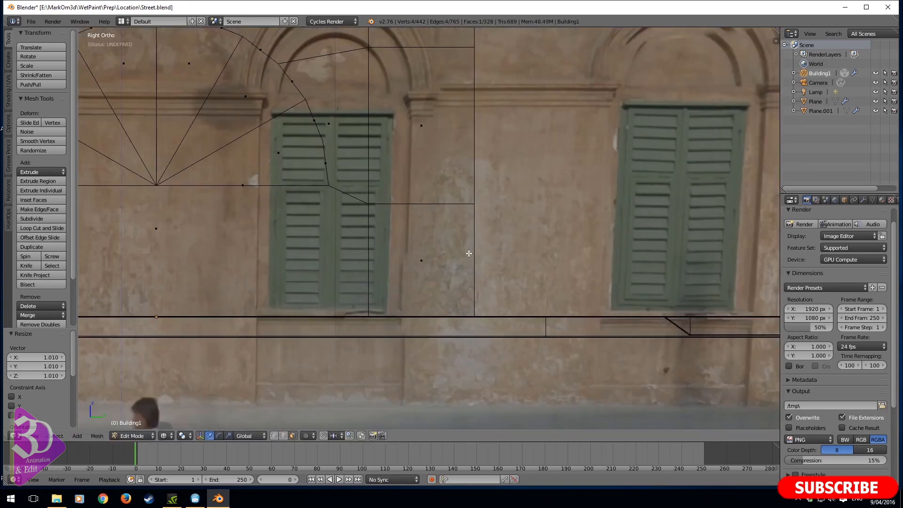
{"action": "middle_click_drag", "start_coordinate": [337, 335], "coordinate": [467, 317], "text": "shift"}
{"action": "scroll", "coordinate": [385, 327], "scroll_direction": "up", "scroll_amount": 2}
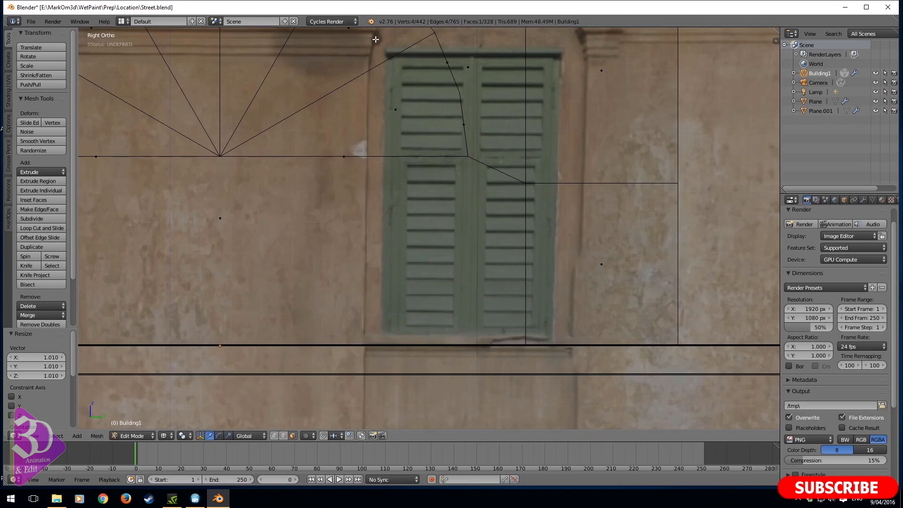
{"action": "scroll", "coordinate": [346, 75], "scroll_direction": "down", "scroll_amount": 5}
{"action": "middle_click_drag", "start_coordinate": [380, 35], "coordinate": [371, 210], "text": "shift"}
{"action": "middle_click_drag", "start_coordinate": [327, 165], "coordinate": [351, 269], "text": "shift"}
{"action": "middle_click_drag", "start_coordinate": [352, 269], "coordinate": [264, 297]}
{"action": "scroll", "coordinate": [332, 284], "scroll_direction": "up", "scroll_amount": 4}
{"action": "middle_click_drag", "start_coordinate": [342, 200], "coordinate": [412, 250], "text": "shift"}
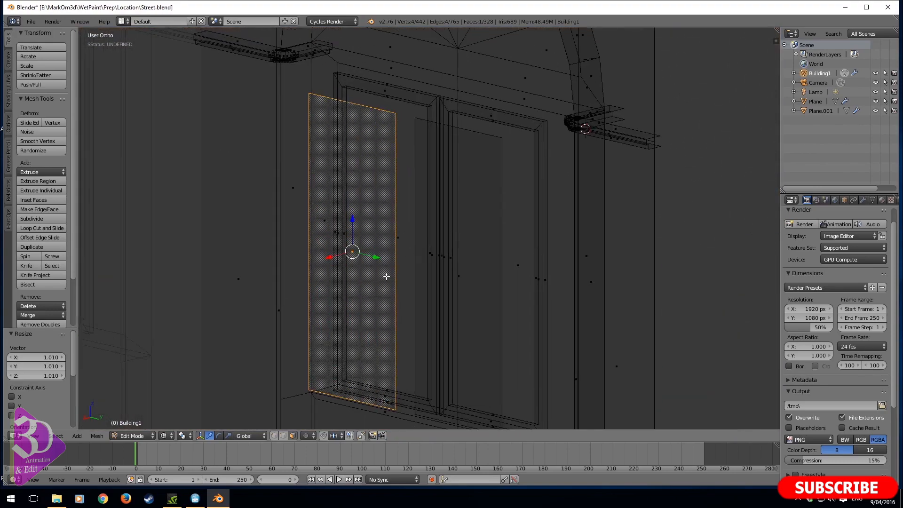
{"action": "key", "text": "KP_3"}
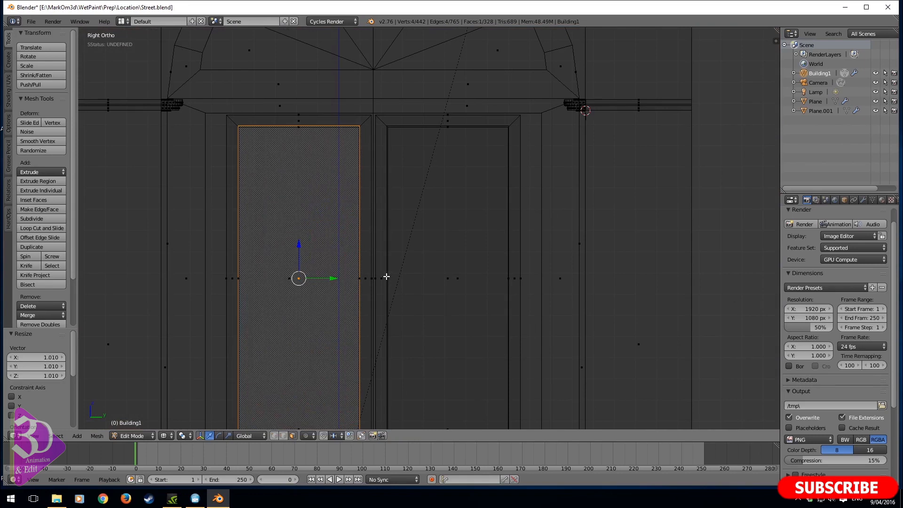
{"action": "middle_click_drag", "start_coordinate": [477, 279], "coordinate": [453, 285]}
Delete all vertices of the right shutter, including its frame and front panel
{"action": "right_click", "coordinate": [433, 198]}
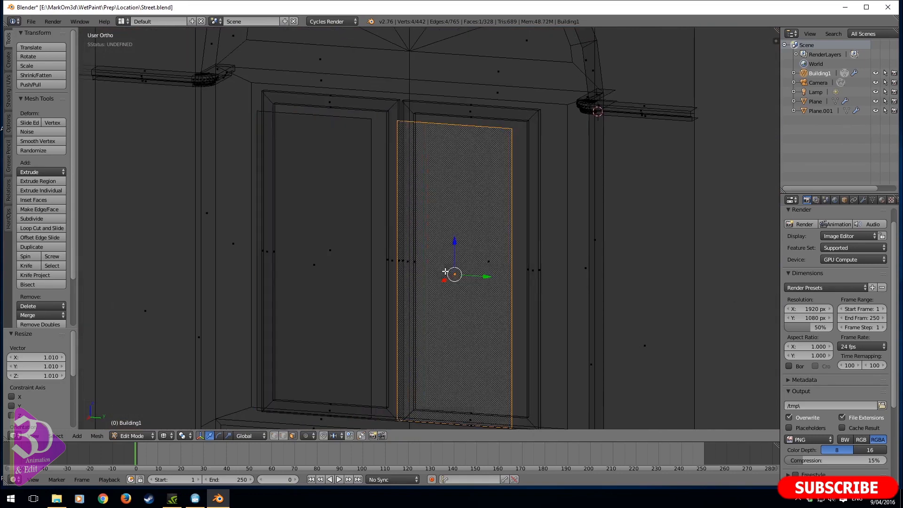
{"action": "right_click", "coordinate": [468, 105], "text": "shift"}
{"action": "key", "text": "ctrl+l"}
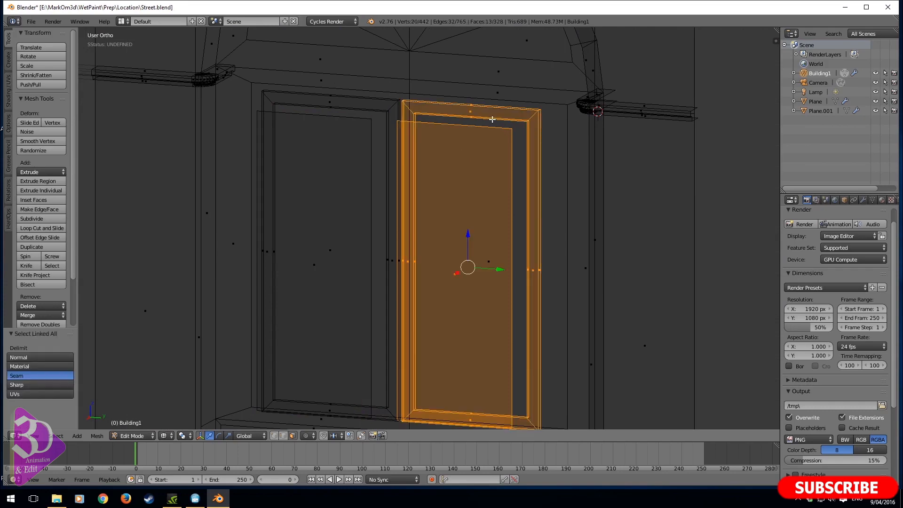
{"action": "key", "text": "x"}
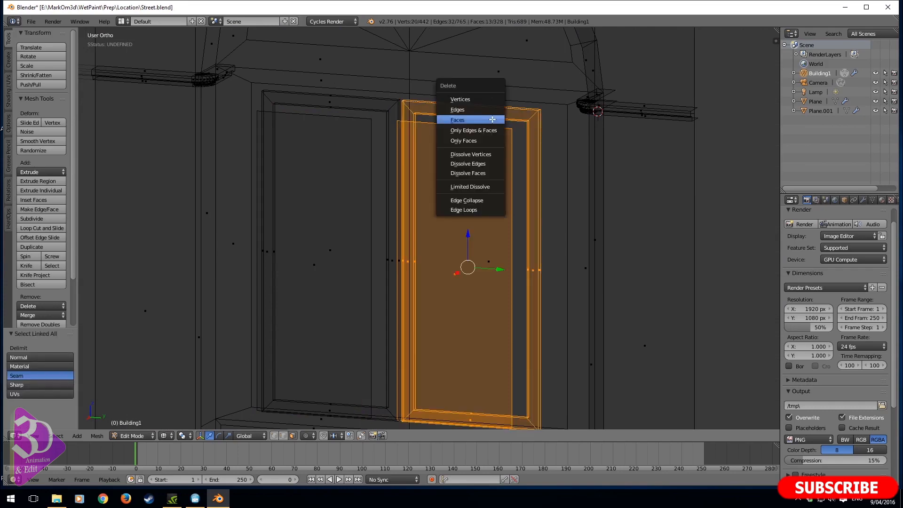
{"action": "left_click", "coordinate": [479, 98]}
Try extruding the remaining shutter's front panel by -0.050 along X
{"action": "right_click", "coordinate": [312, 269]}
{"action": "middle_click_drag", "start_coordinate": [332, 298], "coordinate": [425, 250]}
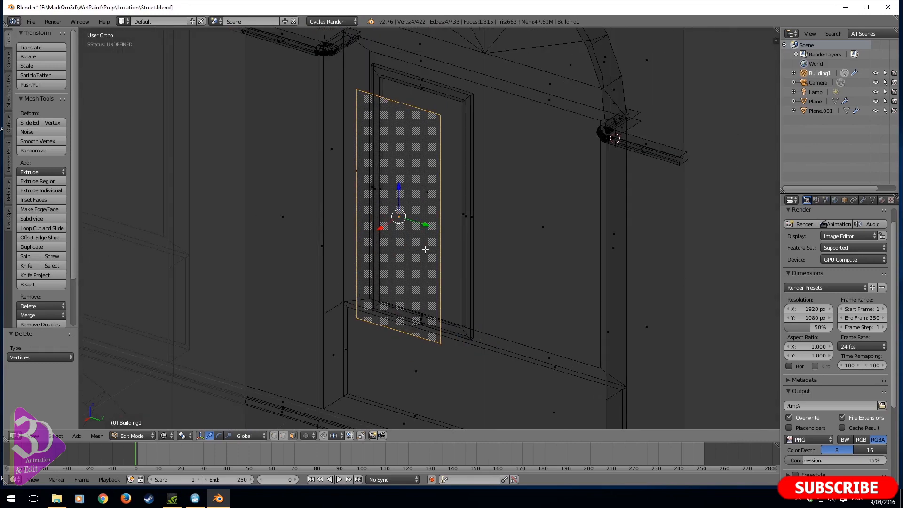
{"action": "key", "text": "e"}
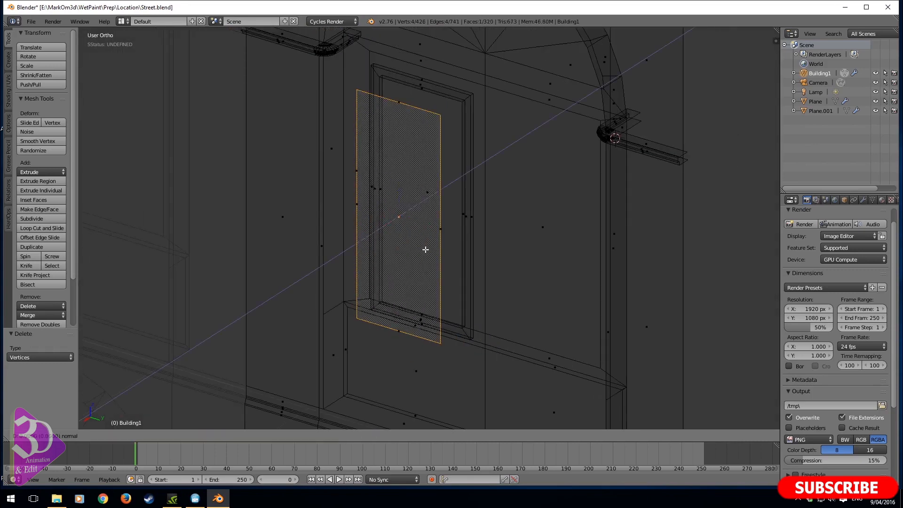
{"action": "left_click", "coordinate": [480, 226]}
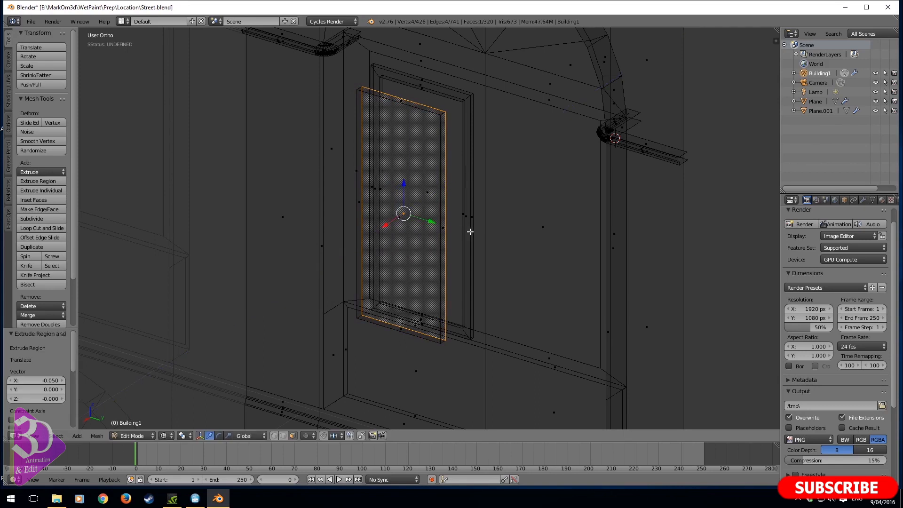
{"action": "key", "text": "ctrl+z"}
{"action": "key", "text": "a"}
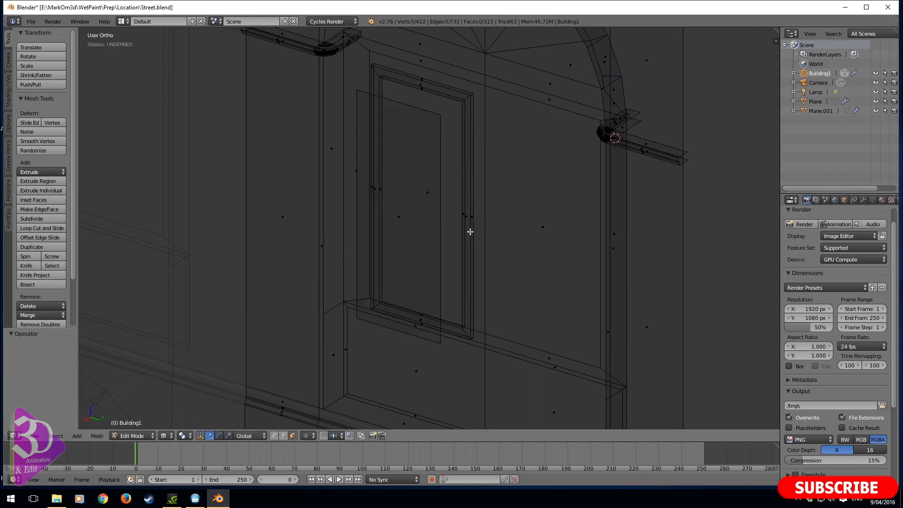
Add one centred vertical loop cut to the remaining shutter's front panel
{"action": "right_click", "coordinate": [411, 216]}
{"action": "middle_click_drag", "start_coordinate": [410, 217], "coordinate": [419, 258]}
{"action": "key", "text": "KP_3"}
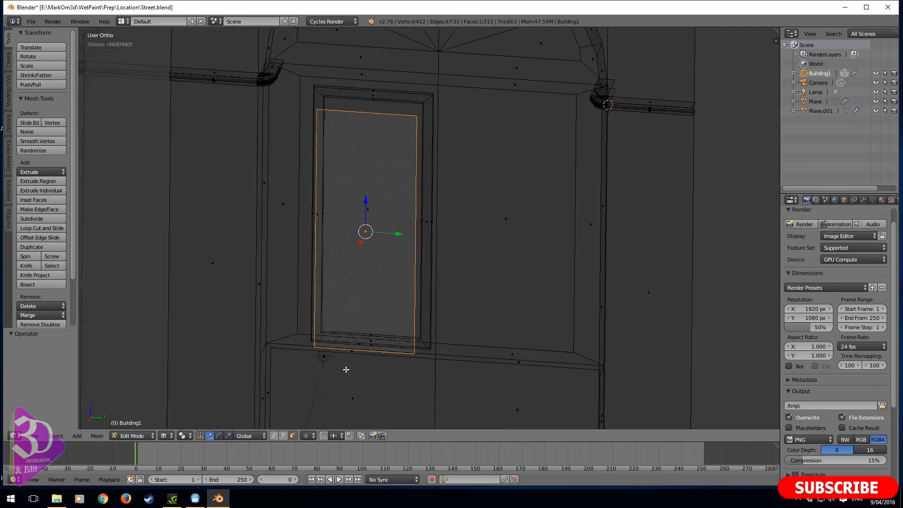
{"action": "key", "text": "z"}
{"action": "scroll", "coordinate": [345, 369], "scroll_direction": "down", "scroll_amount": 6}
{"action": "middle_click_drag", "start_coordinate": [506, 340], "coordinate": [466, 220], "text": "shift"}
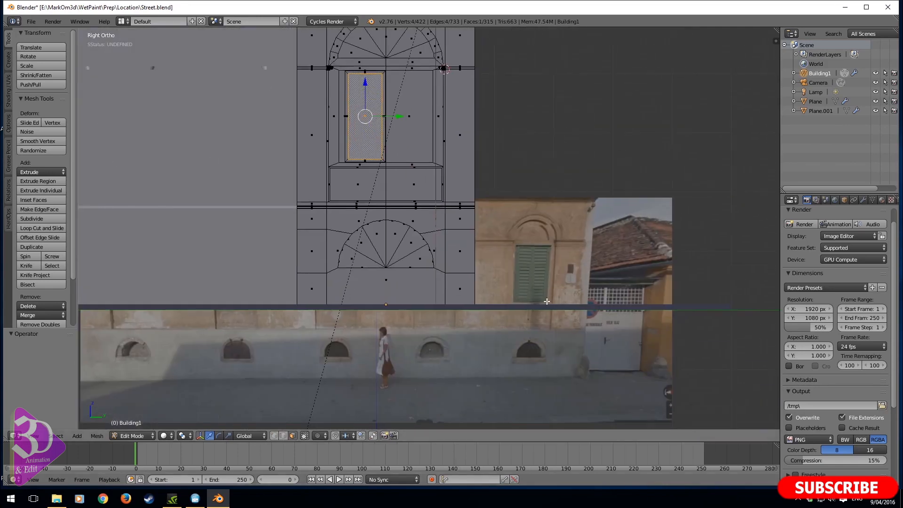
{"action": "middle_click_drag", "start_coordinate": [362, 85], "coordinate": [408, 222], "text": "shift"}
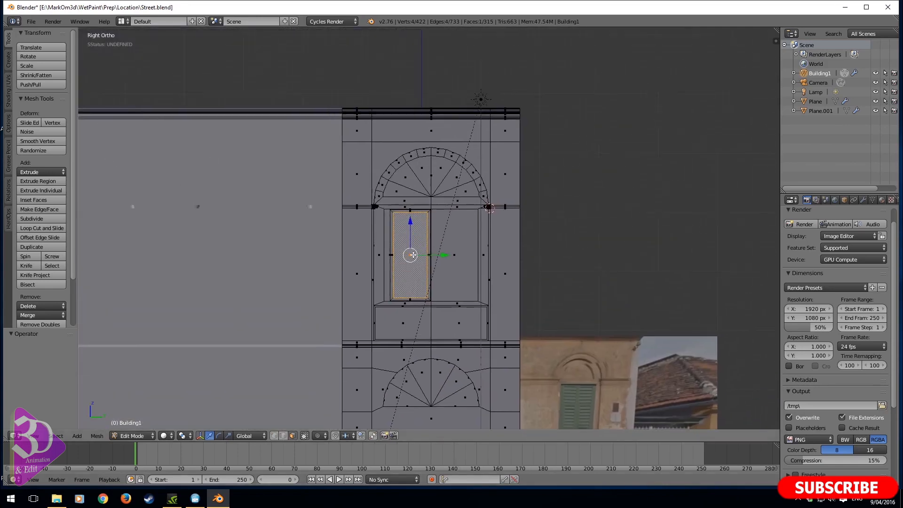
{"action": "scroll", "coordinate": [408, 223], "scroll_direction": "up", "scroll_amount": 7}
{"action": "middle_click_drag", "start_coordinate": [405, 274], "coordinate": [413, 187], "text": "shift"}
{"action": "key", "text": "ctrl+r"}
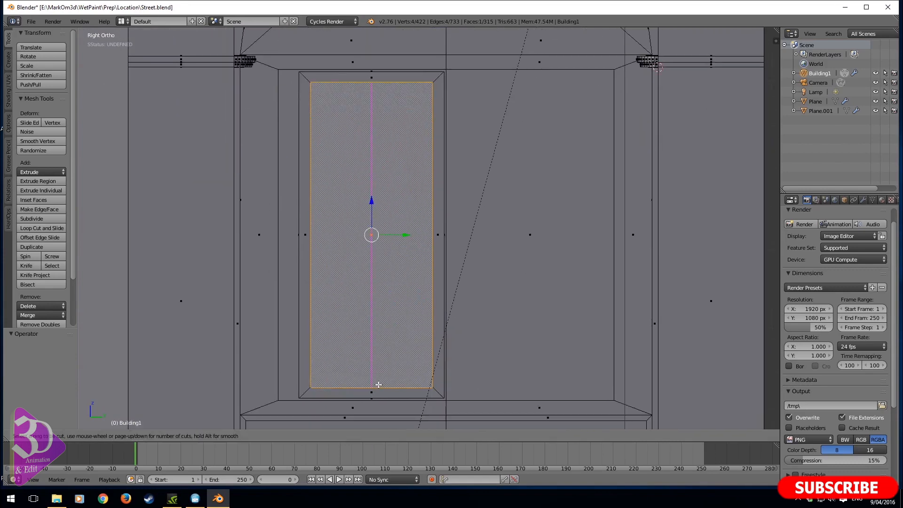
{"action": "left_click", "coordinate": [378, 385]}
{"action": "right_click", "coordinate": [365, 355]}
Try to bevel the shutter panel's vertical centre edge with an offset of 0.002
{"action": "middle_click_drag", "start_coordinate": [409, 344], "coordinate": [381, 352]}
{"action": "key", "text": "z"}
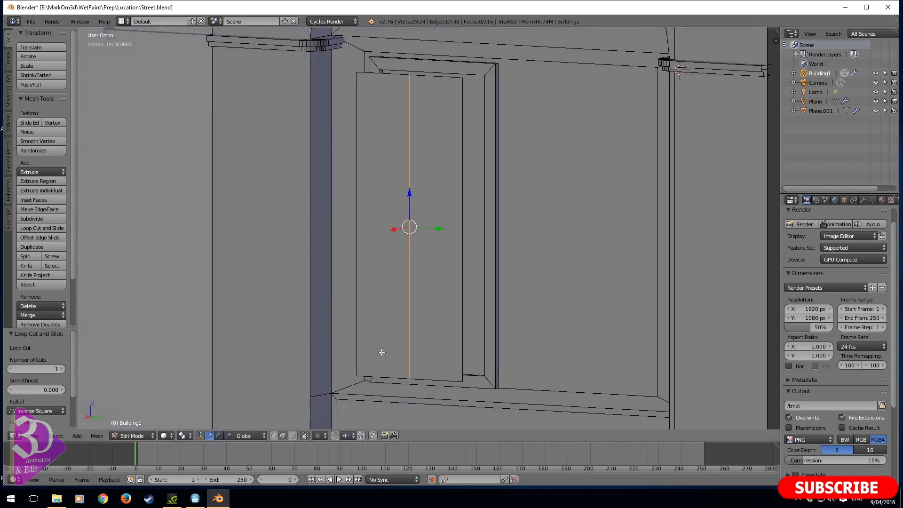
{"action": "key", "text": "ctrl+b"}
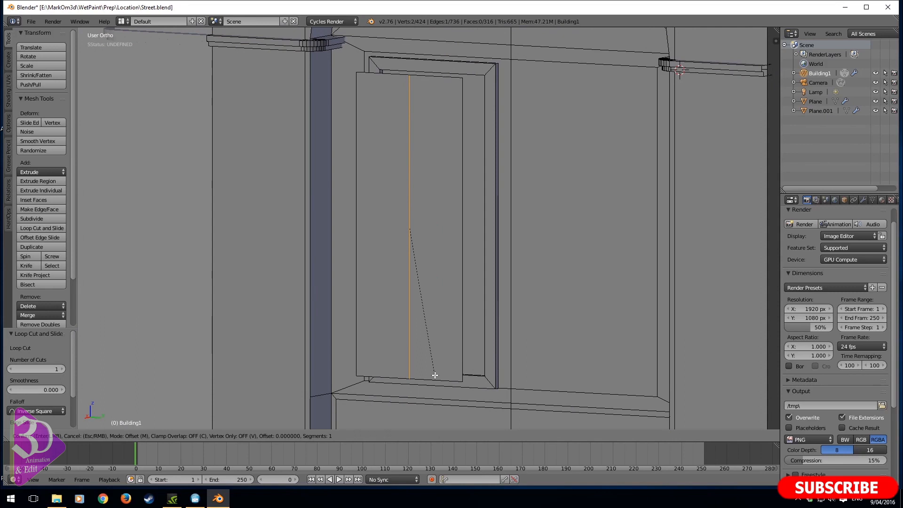
{"action": "type", "text": ".01"}
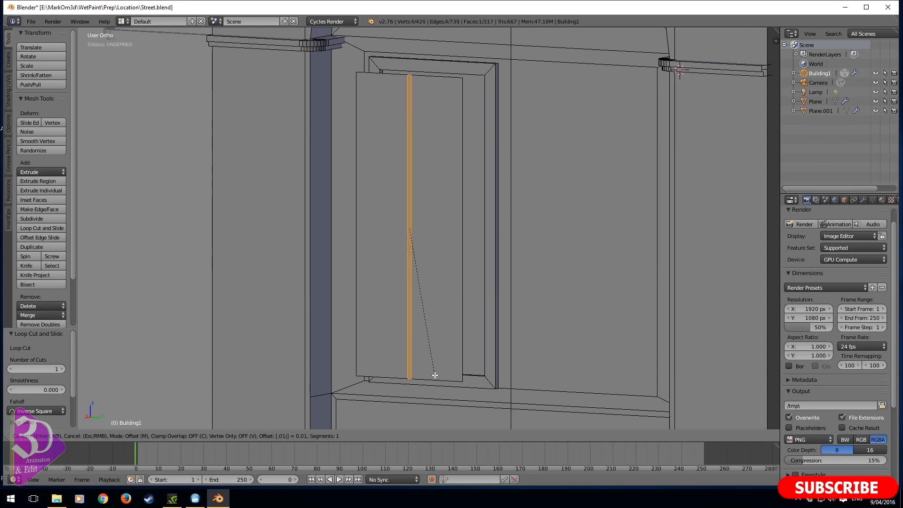
{"action": "key", "text": "BackSpace"}
{"action": "key", "text": "BackSpace"}
{"action": "type", "text": ".002"}
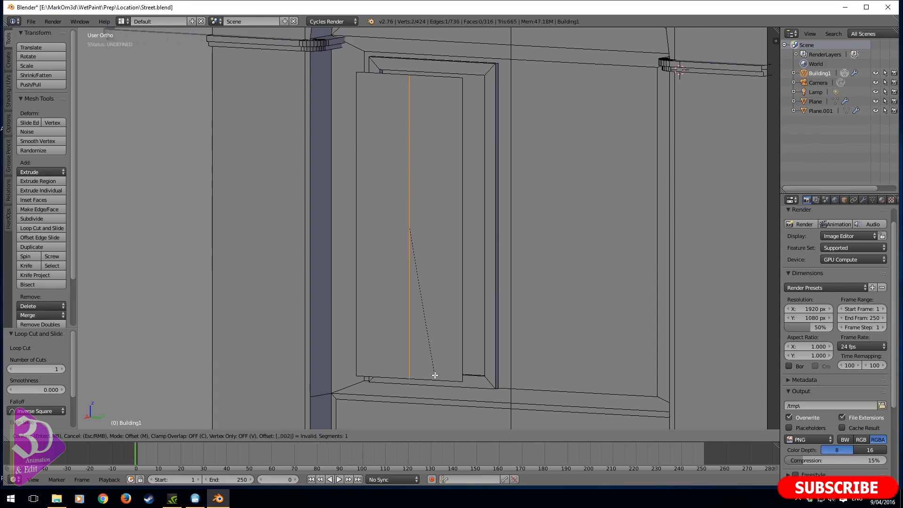
{"action": "key", "text": "Return"}
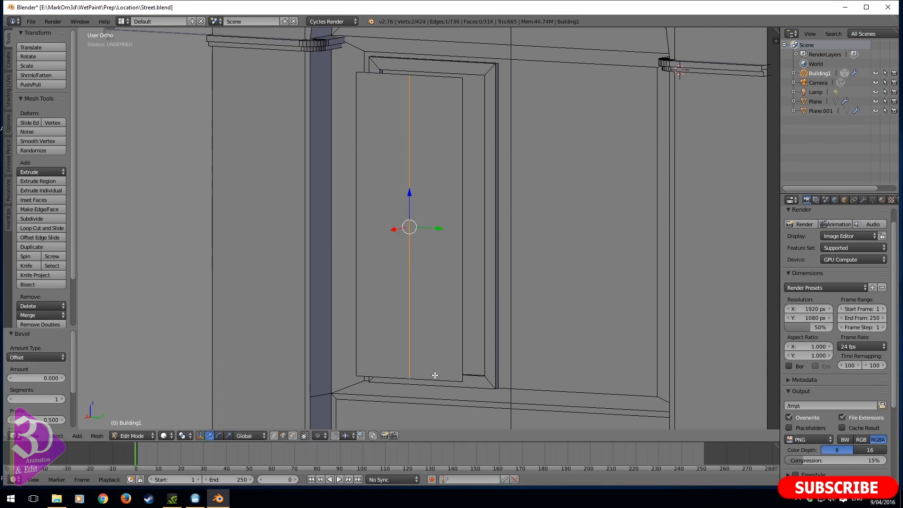
Try to delete the faces at the shutter panel's vertical centre edge
{"action": "key", "text": "x"}
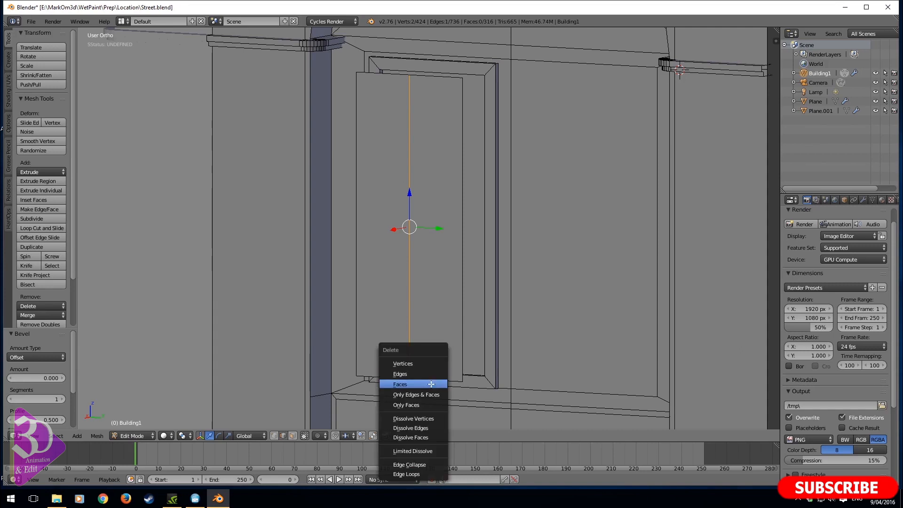
{"action": "left_click", "coordinate": [433, 384]}
{"action": "scroll", "coordinate": [457, 245], "scroll_direction": "up", "scroll_amount": 4}
{"action": "scroll", "coordinate": [356, 320], "scroll_direction": "down", "scroll_amount": 4}
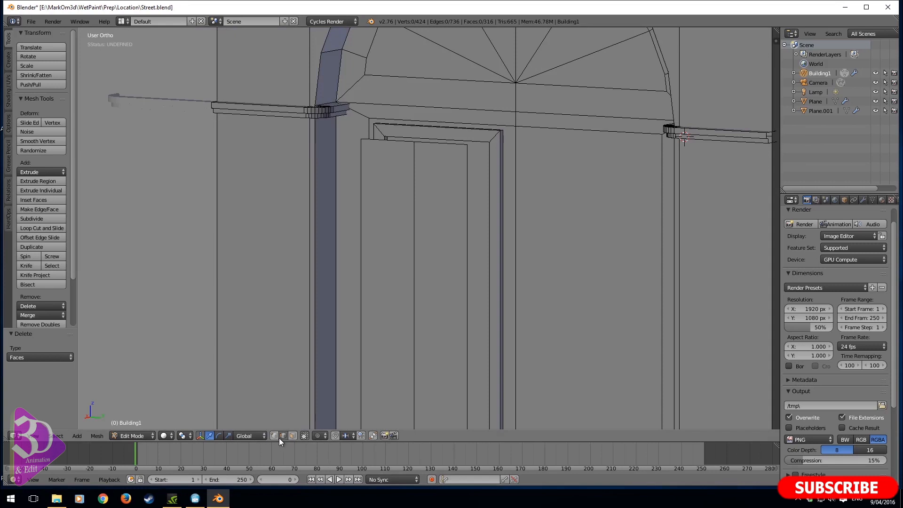
Check whether the shutter panel's two halves are connected by selecting the faces linked to one half, and undo that selection
{"action": "left_click", "coordinate": [292, 436]}
{"action": "right_click", "coordinate": [380, 341]}
{"action": "right_click", "coordinate": [439, 317]}
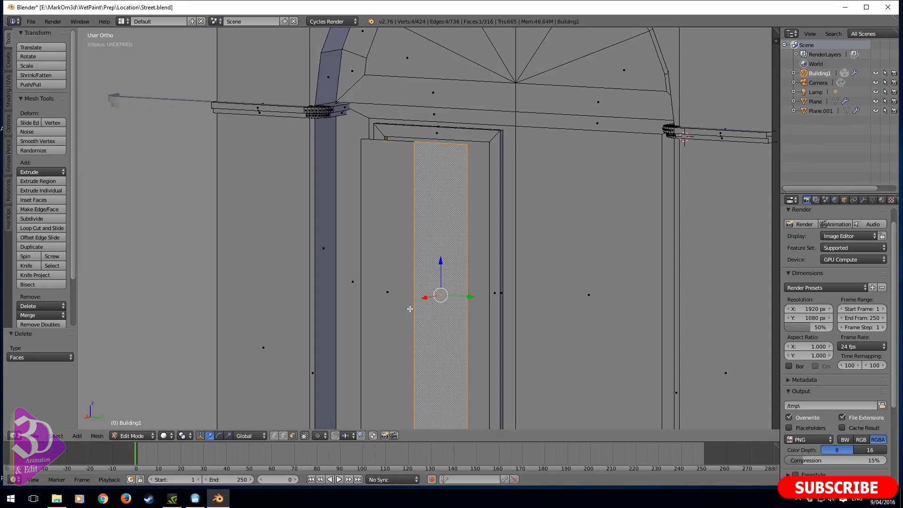
{"action": "key", "text": "ctrl+l"}
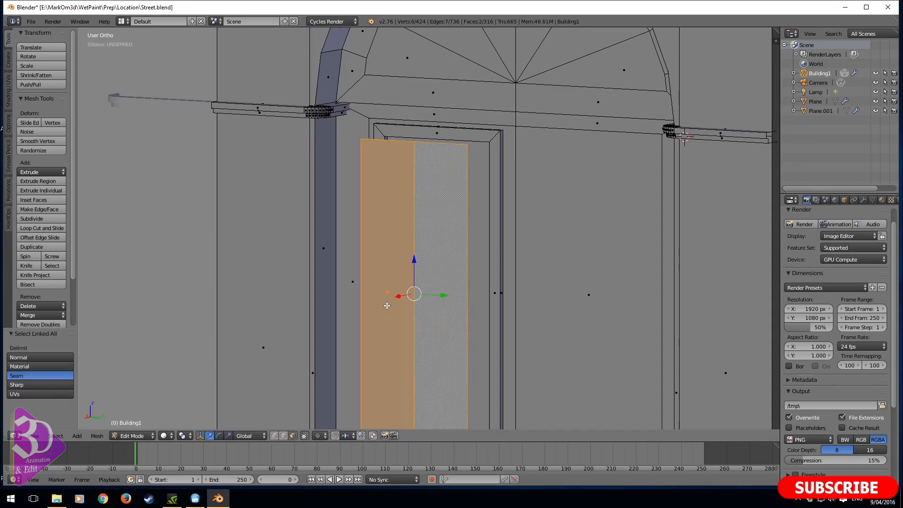
{"action": "key", "text": "ctrl+z"}
{"action": "middle_click_drag", "start_coordinate": [407, 309], "coordinate": [409, 265], "text": "shift"}
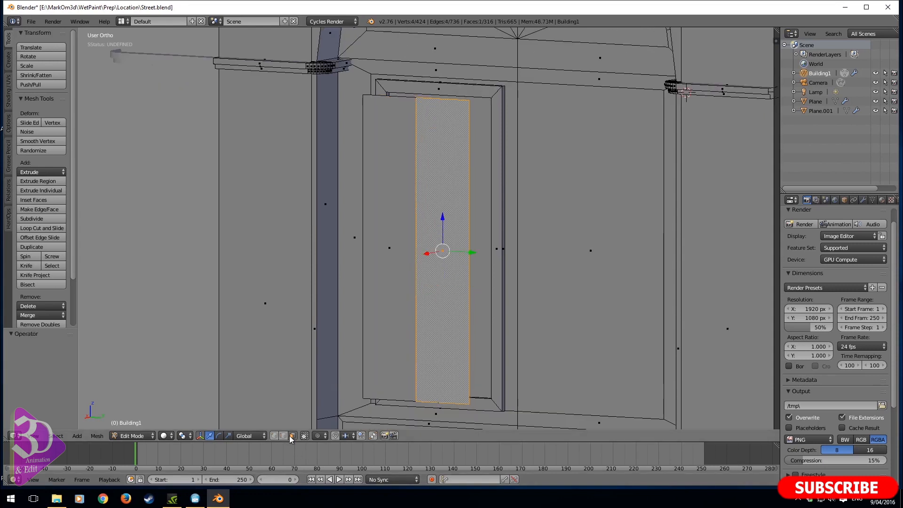
Try bevelling the centre edge between the two shutter panel halves with an offset of 0.002
{"action": "left_click", "coordinate": [284, 436]}
{"action": "right_click", "coordinate": [421, 313]}
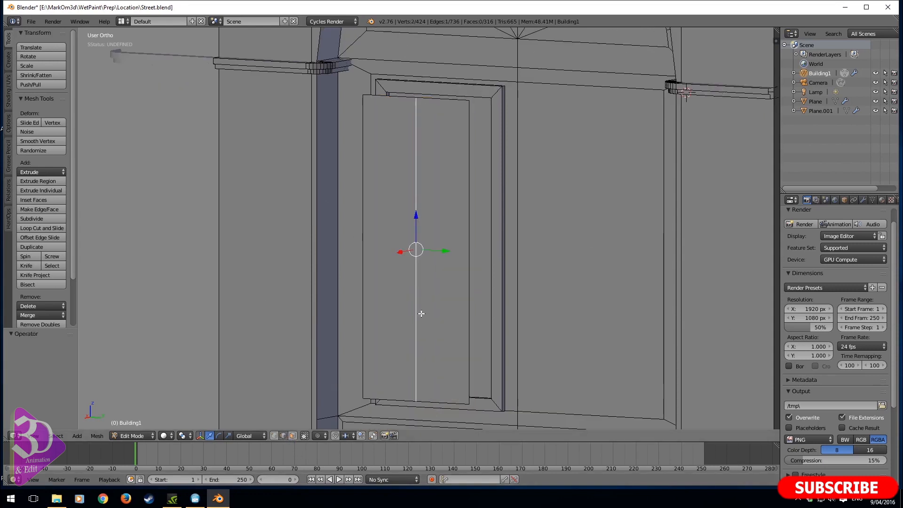
{"action": "key", "text": "ctrl+b"}
{"action": "type", "text": ".02"}
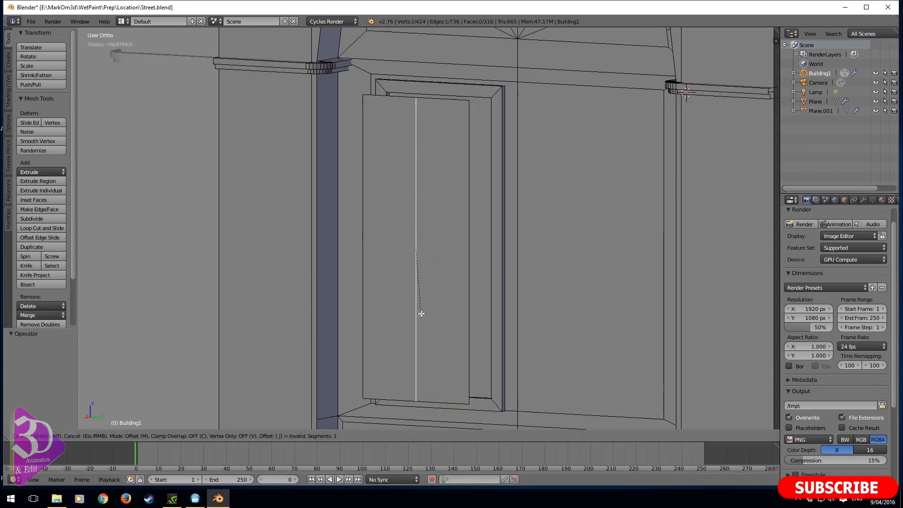
{"action": "key", "text": "BackSpace"}
{"action": "key", "text": "BackSpace"}
{"action": "key", "text": "BackSpace"}
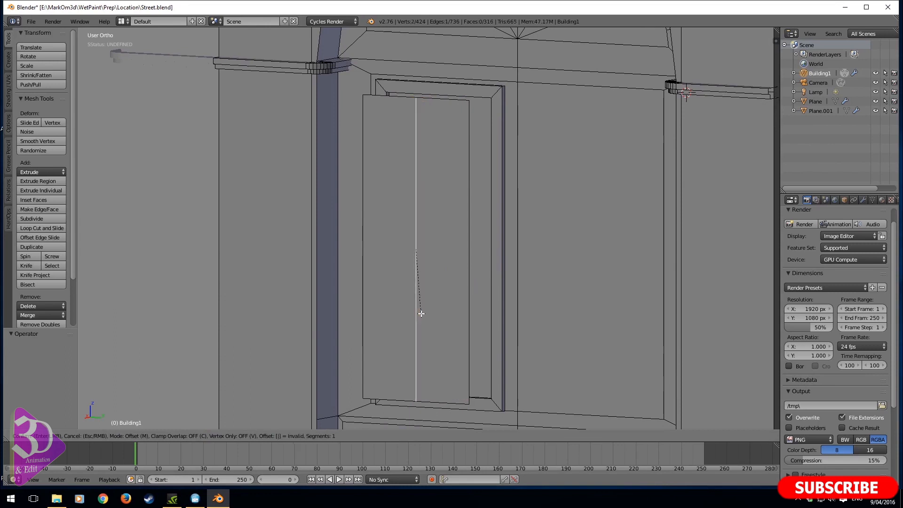
{"action": "type", "text": ".002"}
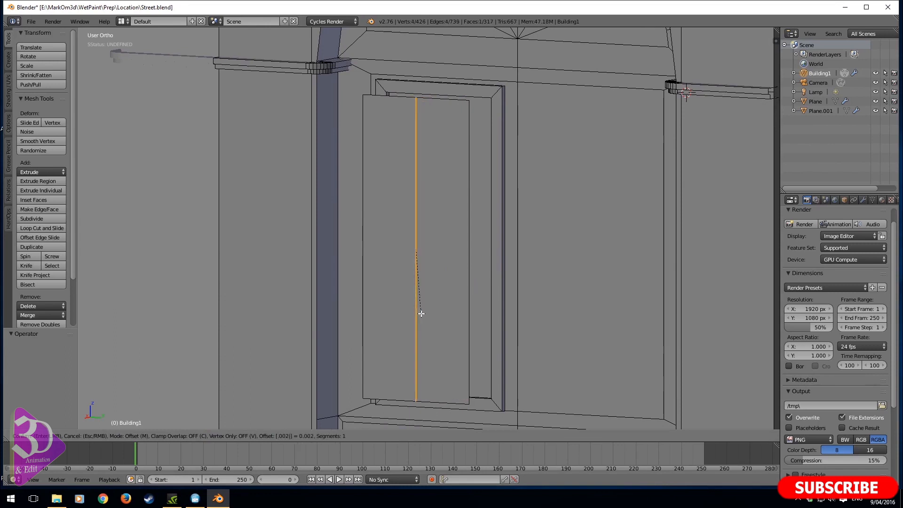
{"action": "key", "text": "Return"}
Try deleting the thin bevelled strip face in the middle of the shutter panel
{"action": "key", "text": "x"}
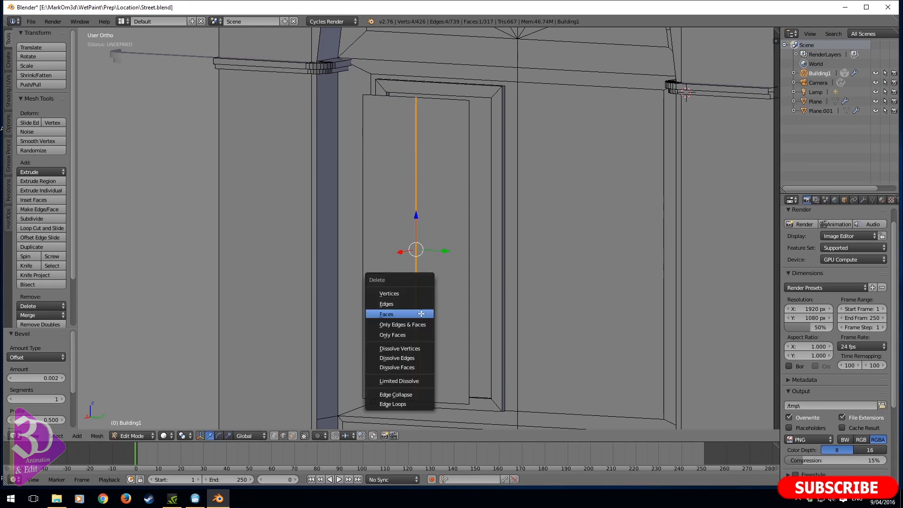
{"action": "left_click", "coordinate": [421, 314]}
{"action": "scroll", "coordinate": [420, 314], "scroll_direction": "up", "scroll_amount": 1}
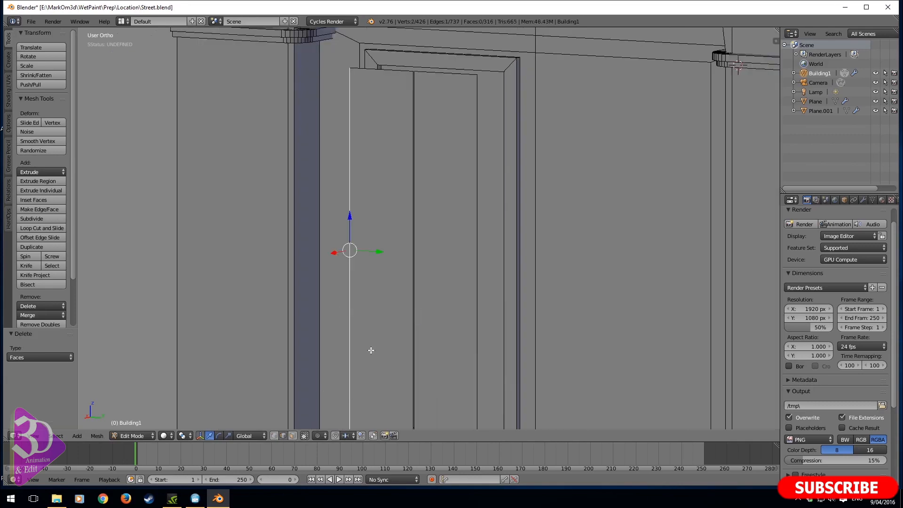
{"action": "scroll", "coordinate": [381, 414], "scroll_direction": "down", "scroll_amount": 3}
Compare the split shutter with the reference photo and undo the strip deletion and the centre bevel
{"action": "key", "text": "KP_3"}
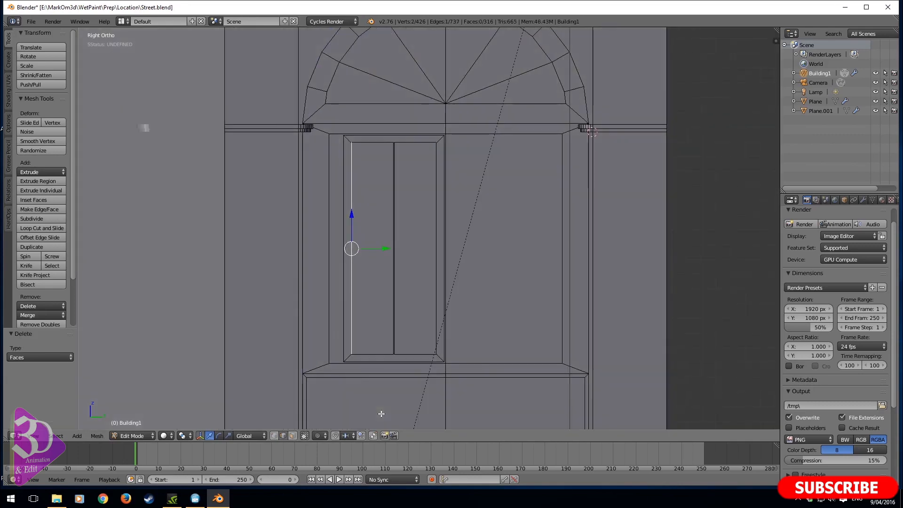
{"action": "scroll", "coordinate": [437, 402], "scroll_direction": "down", "scroll_amount": 4}
{"action": "middle_click_drag", "start_coordinate": [596, 398], "coordinate": [589, 236], "text": "shift"}
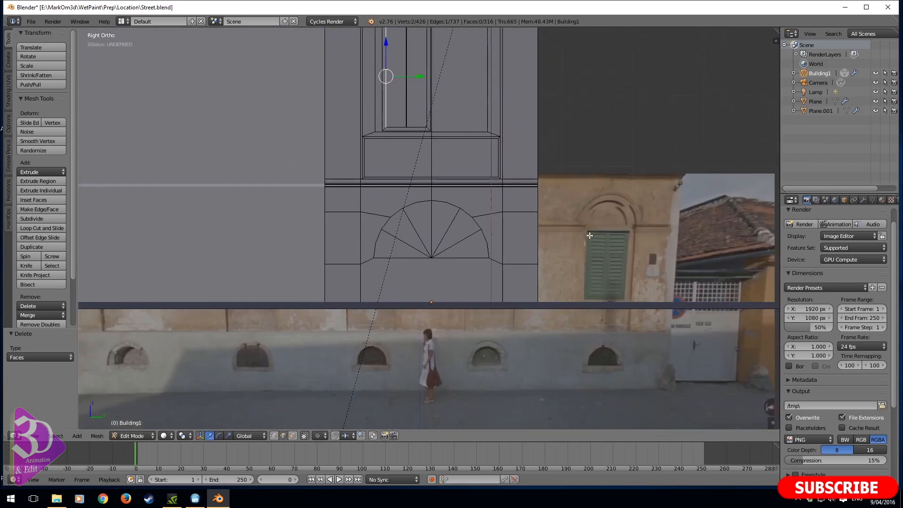
{"action": "middle_click_drag", "start_coordinate": [430, 141], "coordinate": [422, 272], "text": "shift"}
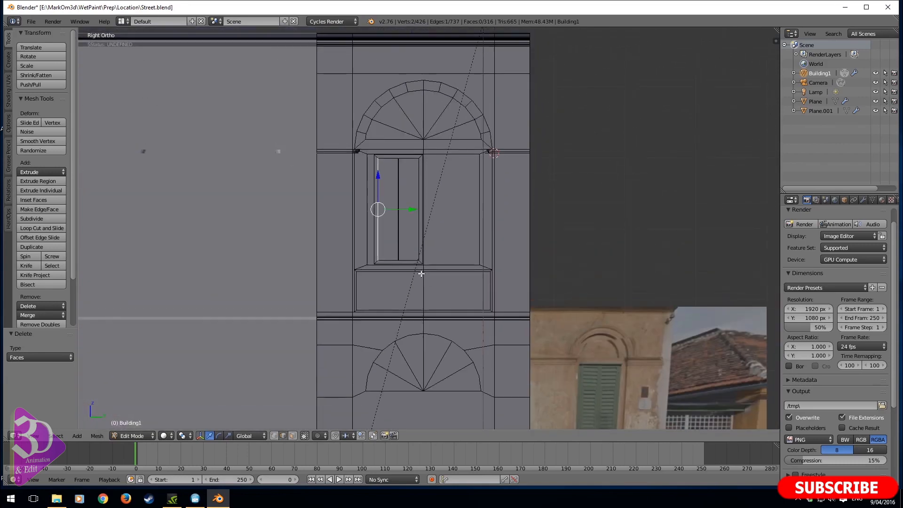
{"action": "scroll", "coordinate": [420, 272], "scroll_direction": "up", "scroll_amount": 3}
{"action": "key", "text": "ctrl+z"}
{"action": "key", "text": "ctrl+z"}
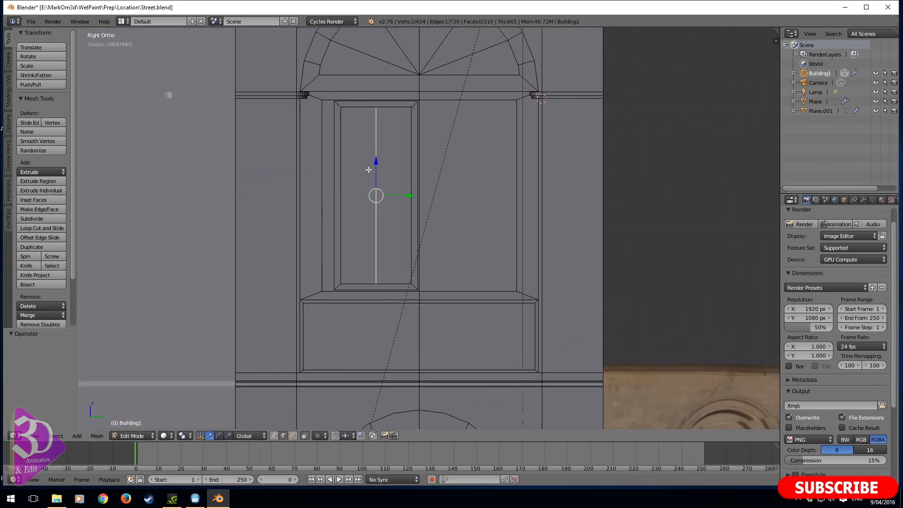
{"action": "key", "text": "ctrl+z"}
{"action": "key", "text": "3"}
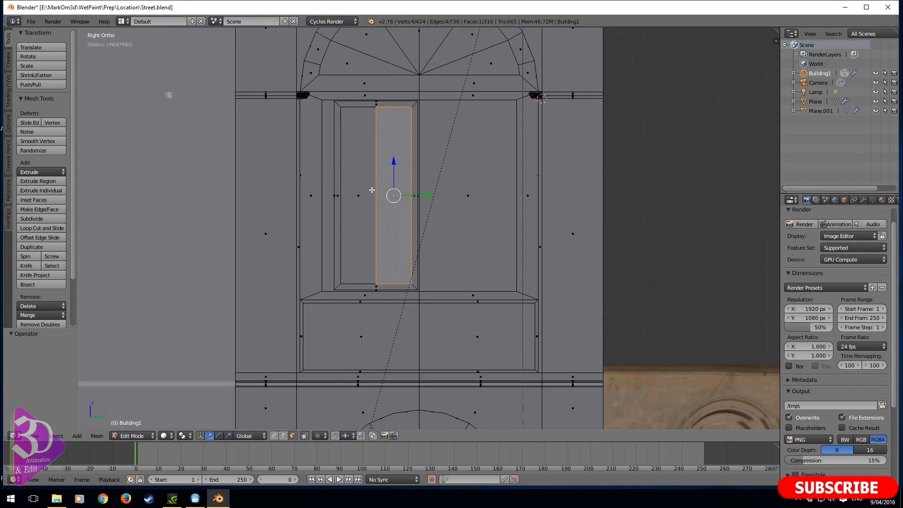
Delete the vertical centre edge loop of the shutter panel so both halves merge into one face
{"action": "left_click", "coordinate": [283, 436]}
{"action": "right_click", "coordinate": [377, 238]}
{"action": "key", "text": "x"}
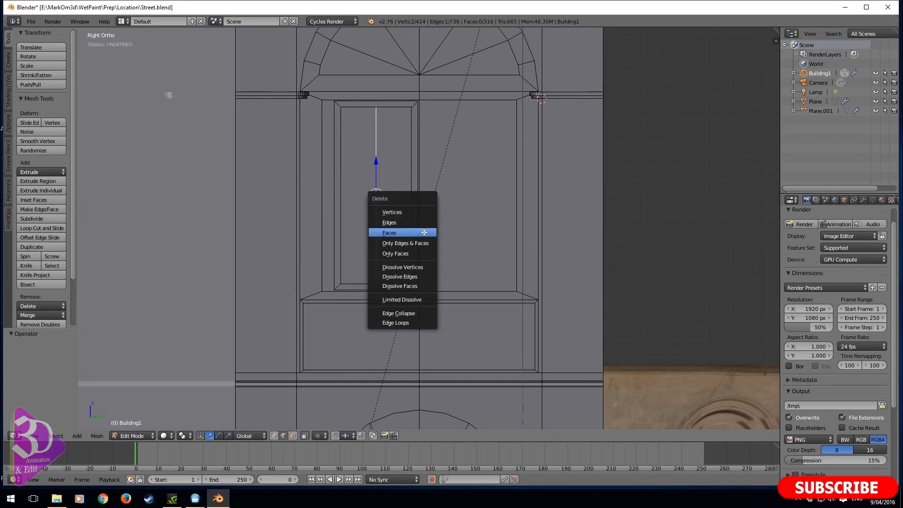
{"action": "left_click", "coordinate": [402, 322]}
{"action": "middle_click_drag", "start_coordinate": [402, 322], "coordinate": [346, 317]}
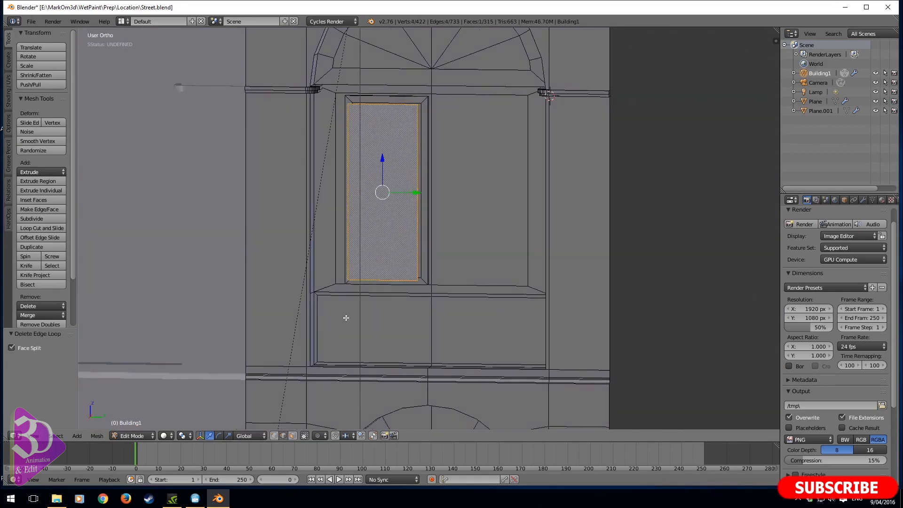
Examine the frame and slats of the green louvred shutters in the reference photo, with face selection enabled
{"action": "left_click", "coordinate": [295, 437]}
{"action": "scroll", "coordinate": [500, 334], "scroll_direction": "down", "scroll_amount": 4}
{"action": "middle_click_drag", "start_coordinate": [500, 335], "coordinate": [467, 201], "text": "shift"}
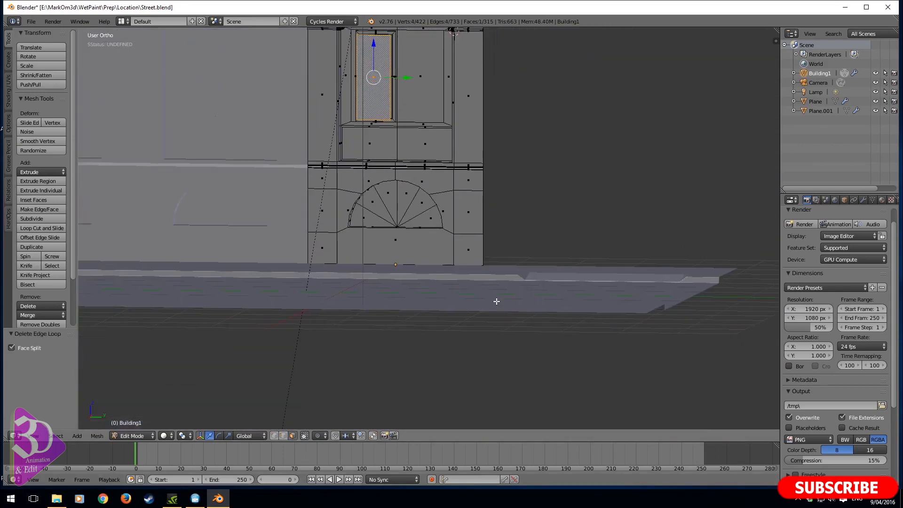
{"action": "key", "text": "KP_1"}
{"action": "key", "text": "KP_3"}
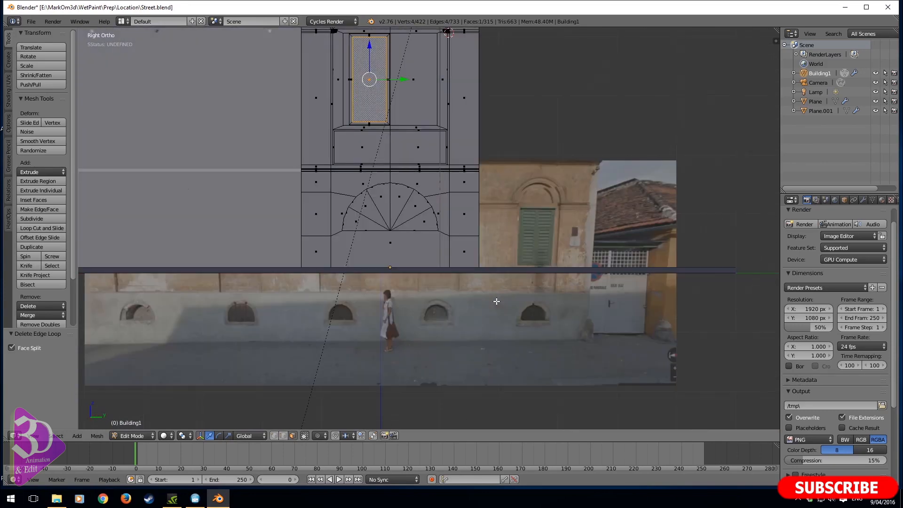
{"action": "scroll", "coordinate": [532, 240], "scroll_direction": "up", "scroll_amount": 5}
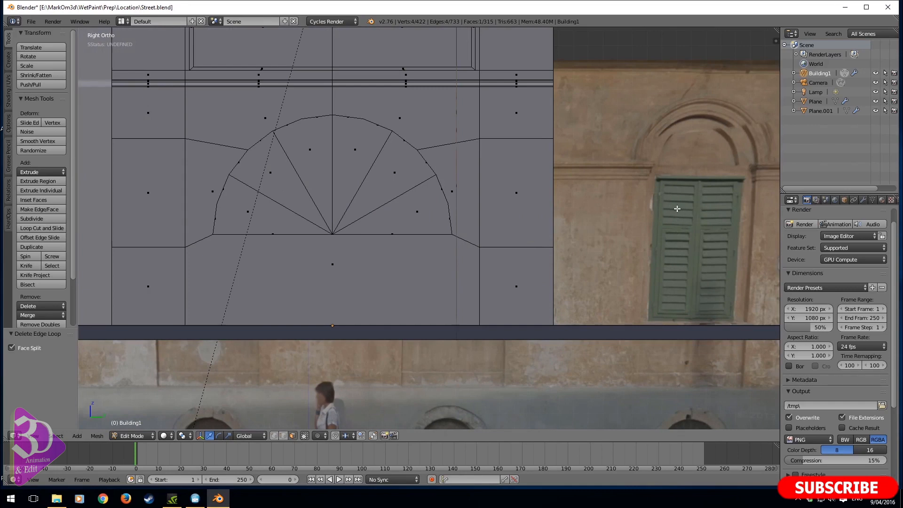
{"action": "middle_click_drag", "start_coordinate": [346, 160], "coordinate": [441, 250], "text": "shift"}
{"action": "middle_click_drag", "start_coordinate": [459, 140], "coordinate": [409, 402], "text": "shift"}
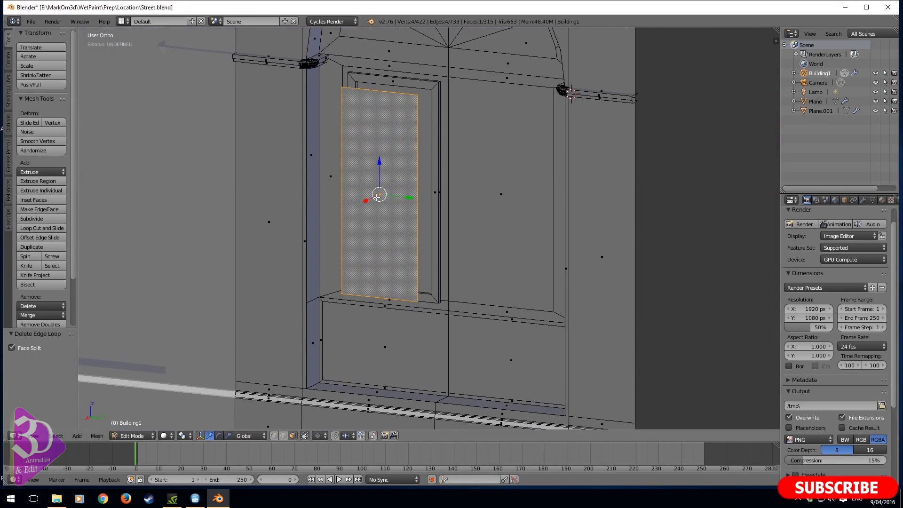
Inset the shutter's front face by about 0.053 and delete the inner face, leaving only the surrounding frame
{"action": "key", "text": "i"}
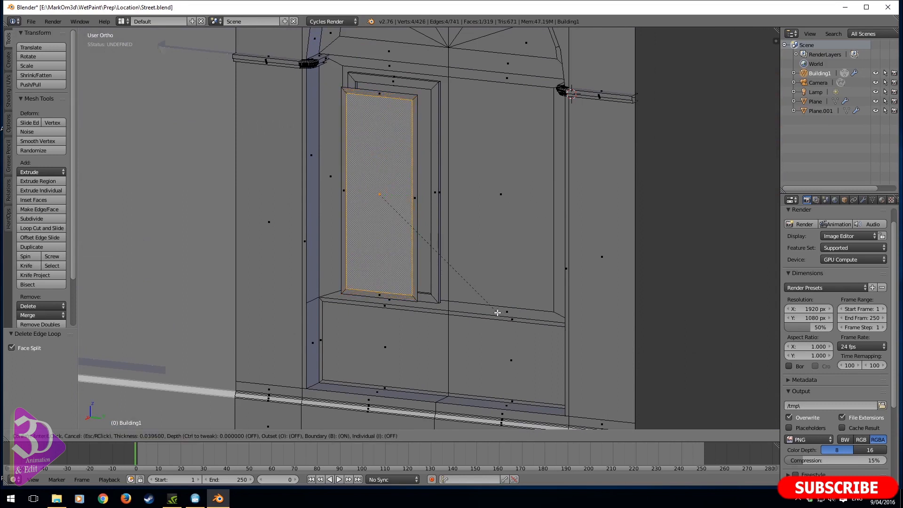
{"action": "left_click", "coordinate": [496, 312]}
{"action": "key", "text": "x"}
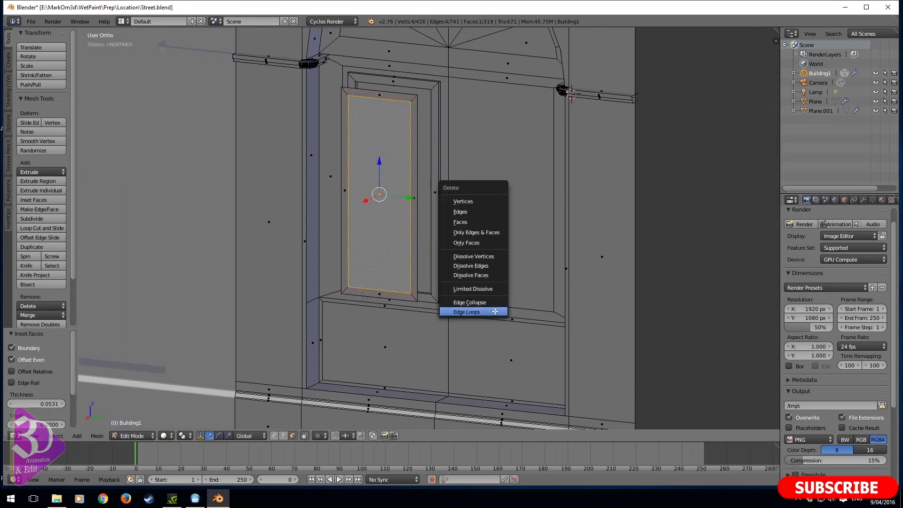
{"action": "left_click", "coordinate": [475, 266]}
Extrude the whole shutter frame slightly backwards along its normal and delete the extruded back faces
{"action": "middle_click_drag", "start_coordinate": [411, 164], "coordinate": [417, 196], "text": "shift"}
{"action": "right_click", "coordinate": [420, 210]}
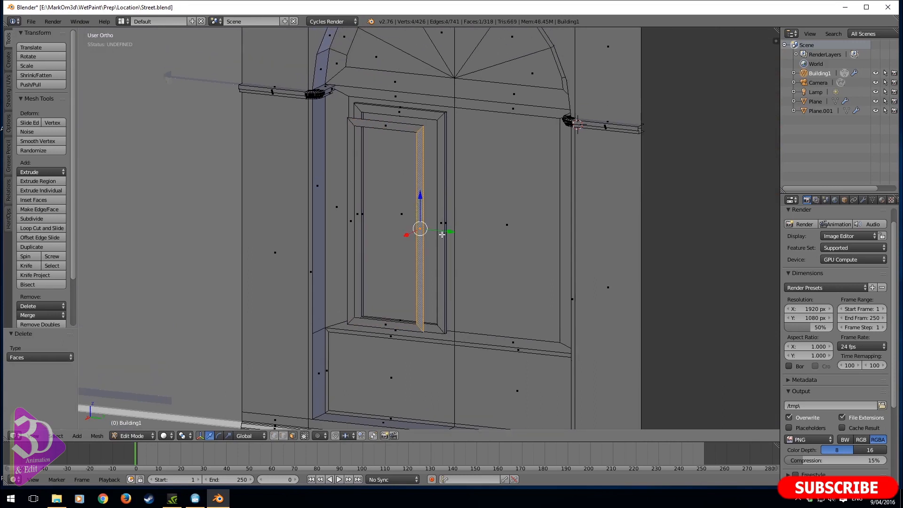
{"action": "key", "text": "ctrl+l"}
{"action": "key", "text": "e"}
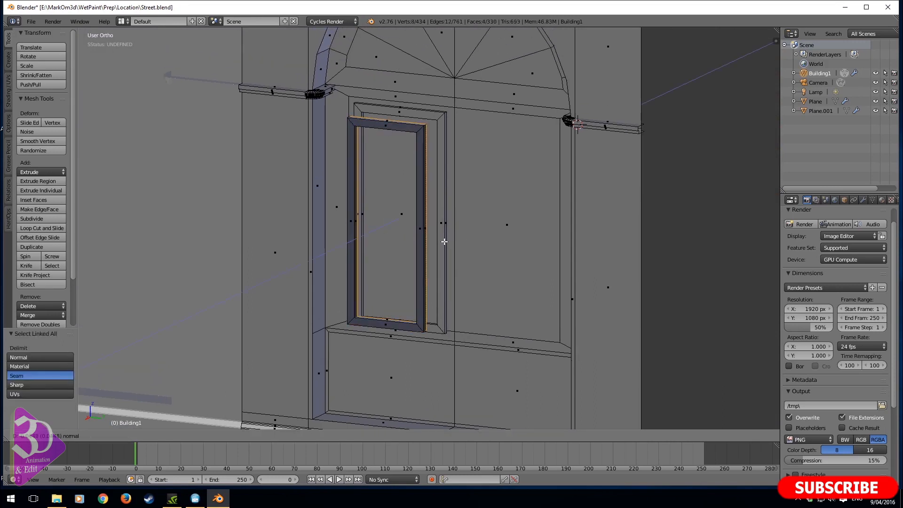
{"action": "left_click", "coordinate": [446, 241]}
{"action": "key", "text": "x"}
{"action": "left_click", "coordinate": [444, 241]}
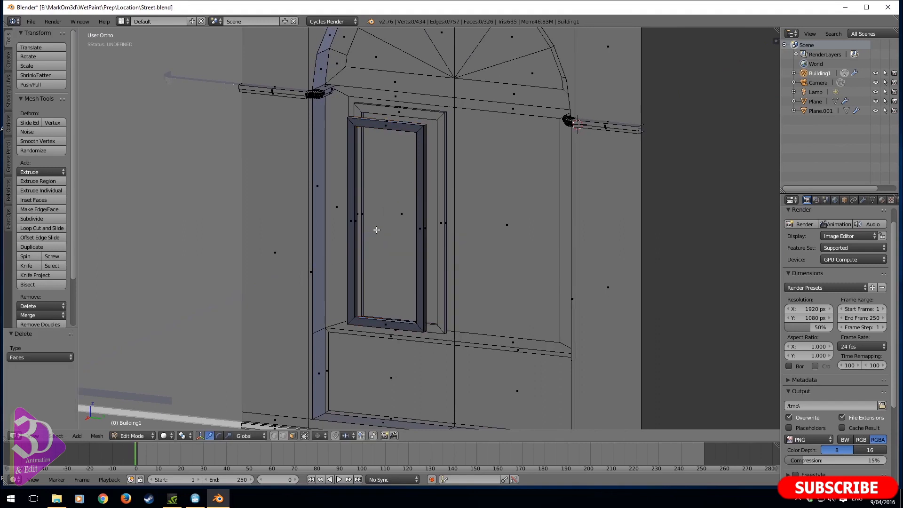
Select the entire linked shutter frame and recalculate its normals to face outside
{"action": "middle_click_drag", "start_coordinate": [376, 230], "coordinate": [373, 271], "text": "shift"}
{"action": "right_click", "coordinate": [409, 264]}
{"action": "right_click", "coordinate": [418, 267]}
{"action": "key", "text": "ctrl+l"}
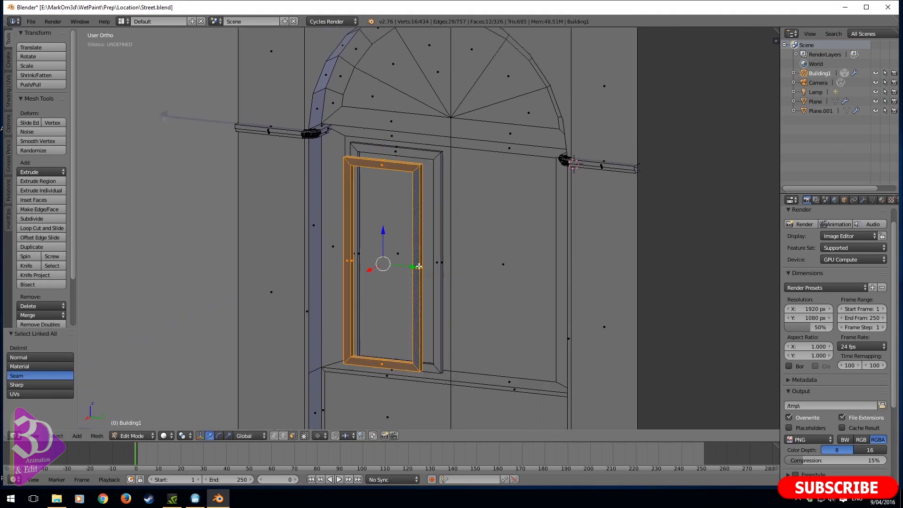
{"action": "key", "text": "ctrl+n"}
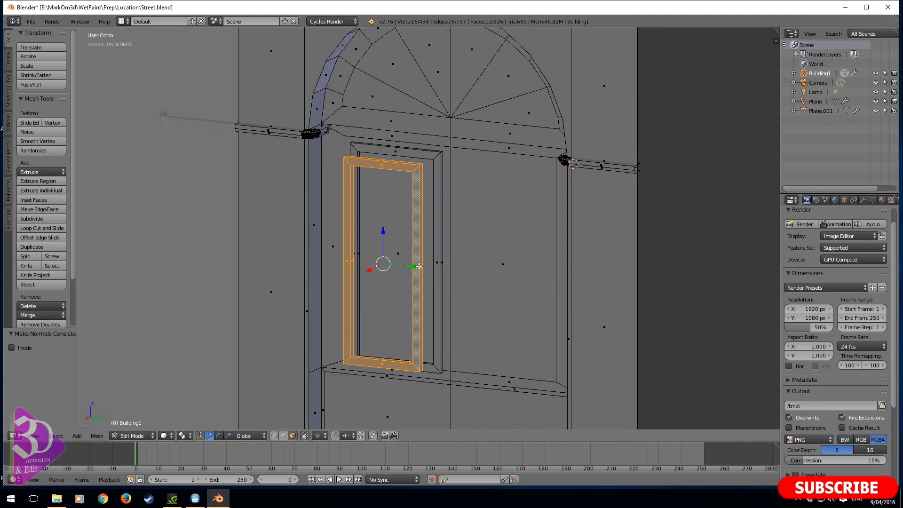
Move the shutter frame about -0.180 along X into the surrounding window frame
{"action": "scroll", "coordinate": [418, 267], "scroll_direction": "up", "scroll_amount": 2}
{"action": "key", "text": "g"}
{"action": "key", "text": "x"}
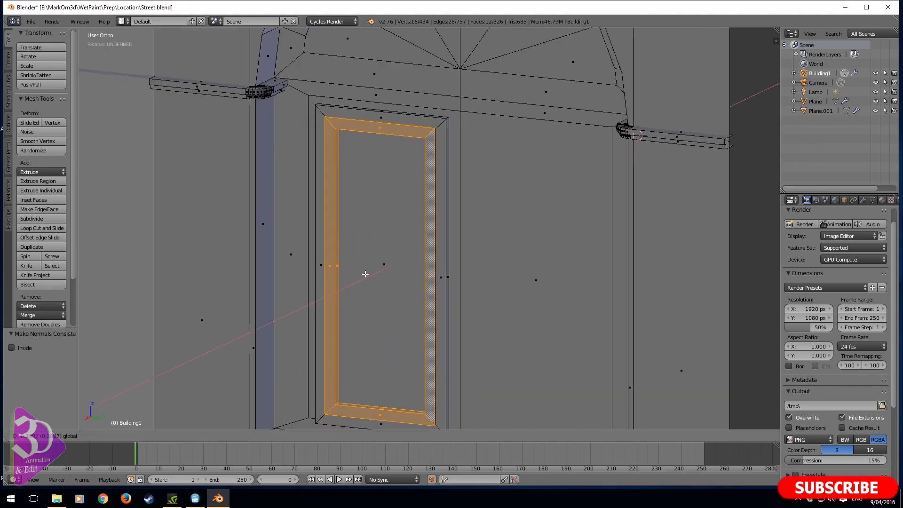
{"action": "left_click", "coordinate": [363, 274]}
Select the outer and inner front edge loops of the shutter frame
{"action": "scroll", "coordinate": [356, 276], "scroll_direction": "up", "scroll_amount": 1}
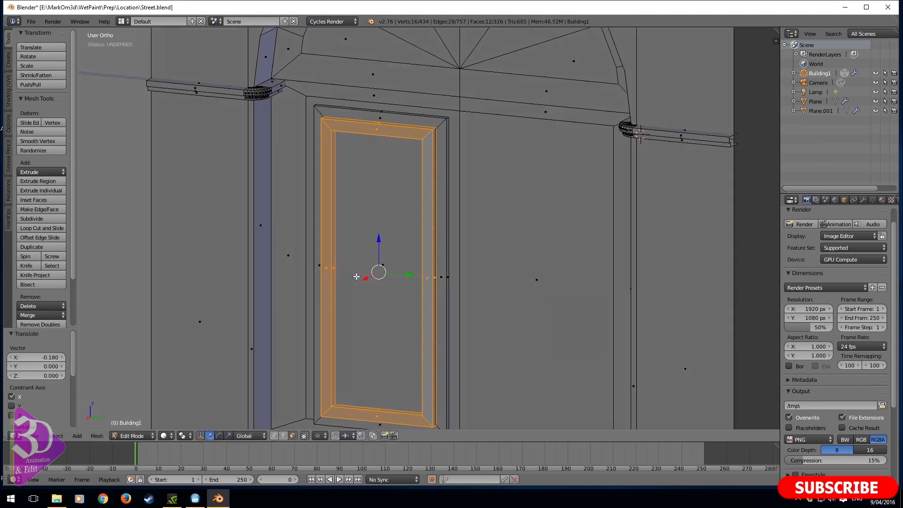
{"action": "middle_click_drag", "start_coordinate": [357, 276], "coordinate": [425, 262]}
{"action": "scroll", "coordinate": [403, 258], "scroll_direction": "up", "scroll_amount": 2}
{"action": "scroll", "coordinate": [397, 278], "scroll_direction": "down", "scroll_amount": 2}
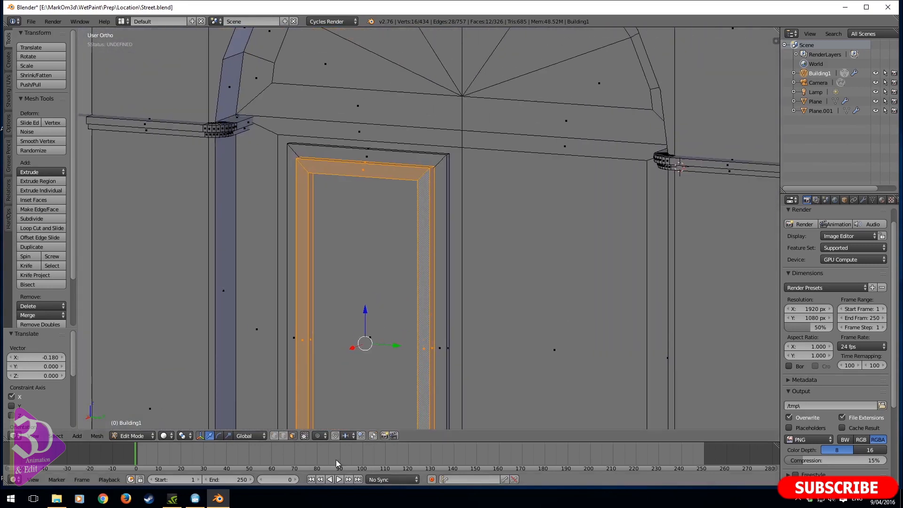
{"action": "right_click", "coordinate": [299, 355], "text": "alt"}
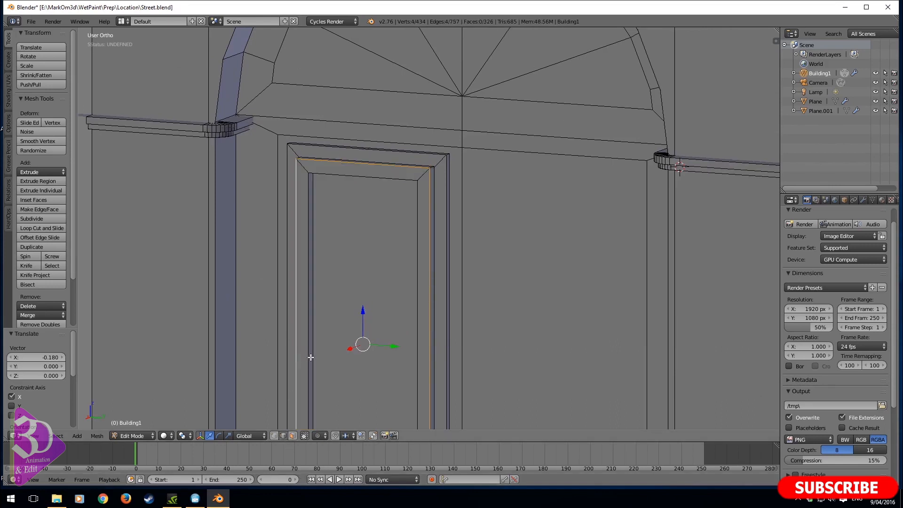
{"action": "right_click", "coordinate": [310, 358], "text": "alt+shift"}
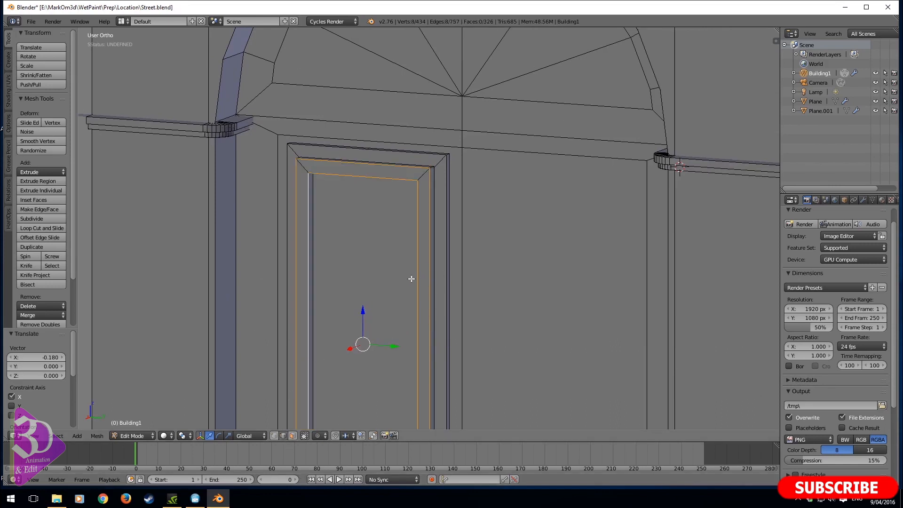
Add the inner and outer front edge loops of the surrounding window frame to the selection
{"action": "key", "text": "z"}
{"action": "middle_click_drag", "start_coordinate": [442, 203], "coordinate": [390, 243], "text": "shift"}
{"action": "scroll", "coordinate": [393, 267], "scroll_direction": "up", "scroll_amount": 6}
{"action": "middle_click_drag", "start_coordinate": [332, 229], "coordinate": [491, 225], "text": "shift"}
{"action": "scroll", "coordinate": [487, 208], "scroll_direction": "up", "scroll_amount": 3}
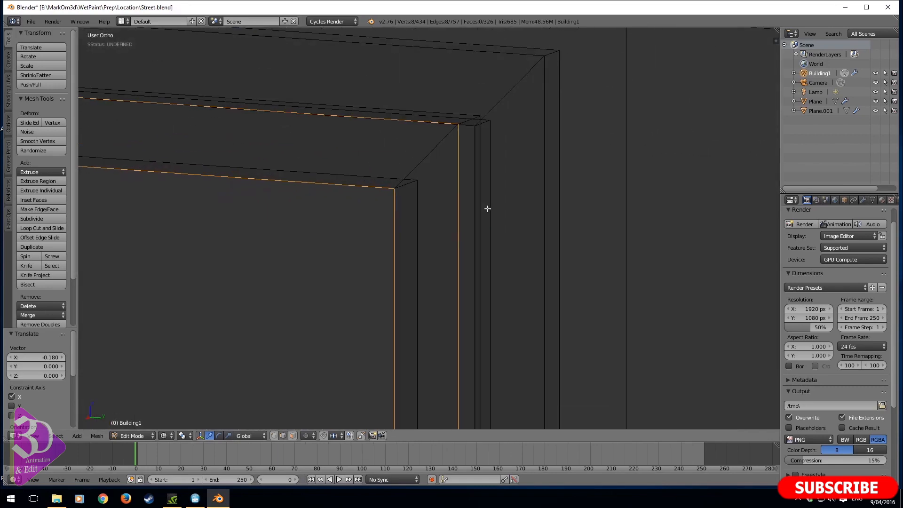
{"action": "right_click", "coordinate": [475, 182], "text": "alt+shift"}
{"action": "right_click", "coordinate": [545, 174], "text": "alt+shift"}
{"action": "key", "text": "z"}
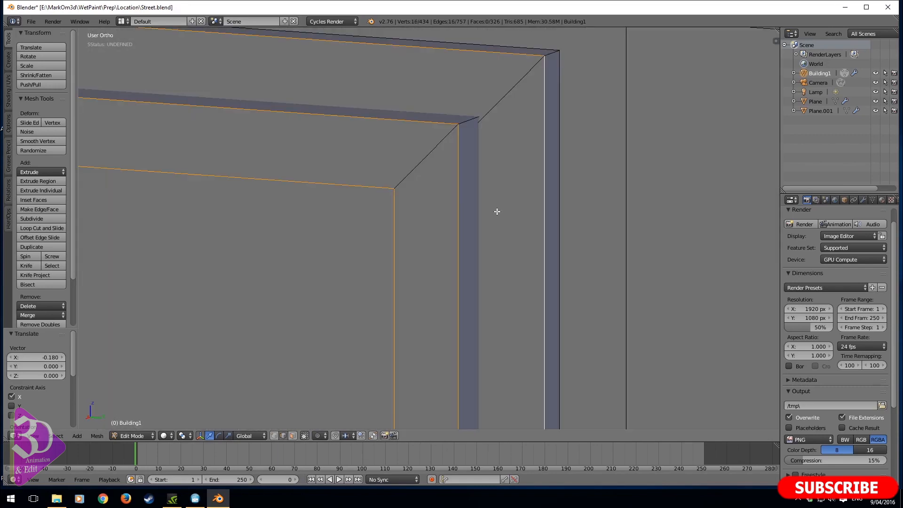
{"action": "key", "text": "z"}
{"action": "middle_click_drag", "start_coordinate": [489, 197], "coordinate": [476, 196]}
{"action": "key", "text": "z"}
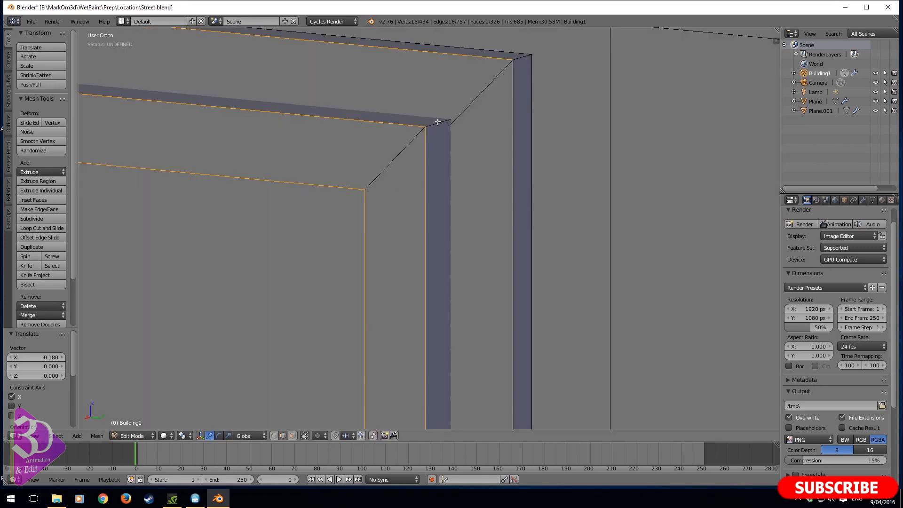
Extend the selection to all linked geometry of both frames and deselect the mitred corner edge rings, keeping only the lengthwise loops
{"action": "key", "text": "ctrl+l"}
{"action": "right_click", "coordinate": [407, 150], "text": "alt+shift"}
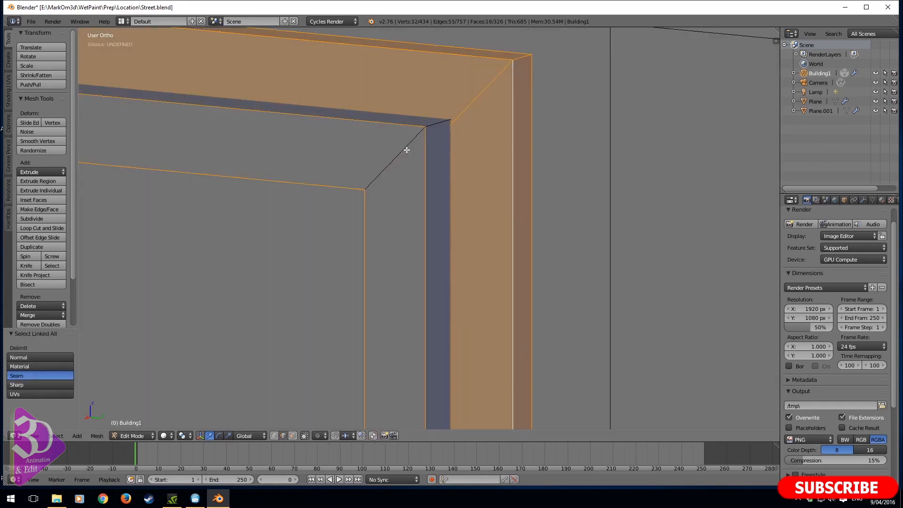
{"action": "right_click", "coordinate": [469, 107], "text": "alt+shift"}
{"action": "scroll", "coordinate": [329, 170], "scroll_direction": "down", "scroll_amount": 5}
{"action": "middle_click_drag", "start_coordinate": [234, 170], "coordinate": [420, 197], "text": "shift"}
{"action": "right_click", "coordinate": [351, 176], "text": "alt+shift"}
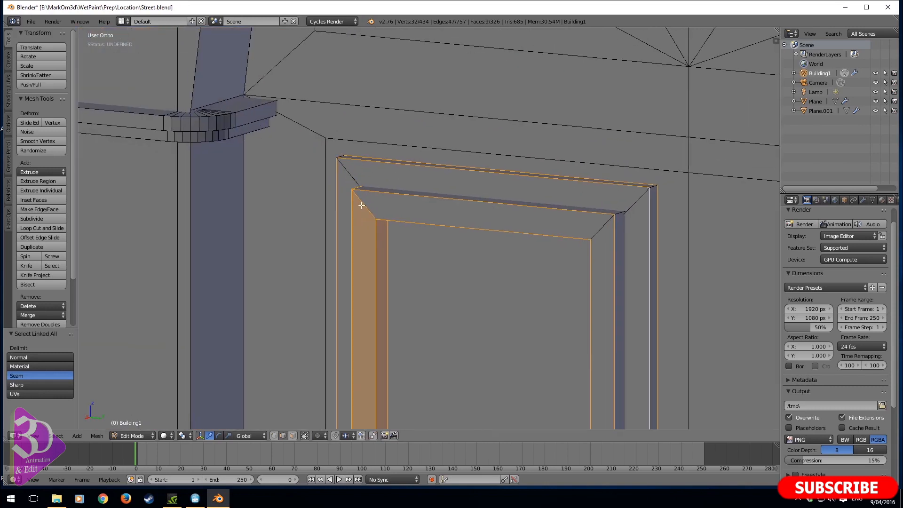
{"action": "right_click", "coordinate": [362, 204], "text": "alt+shift"}
{"action": "middle_click_drag", "start_coordinate": [413, 278], "coordinate": [456, 109], "text": "shift"}
{"action": "middle_click_drag", "start_coordinate": [487, 277], "coordinate": [503, 174], "text": "shift"}
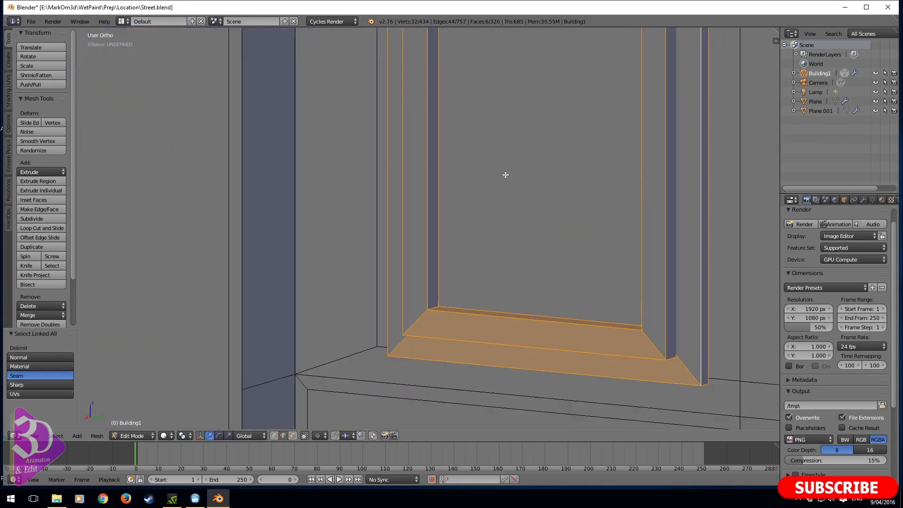
{"action": "right_click", "coordinate": [408, 330], "text": "alt+shift"}
{"action": "right_click", "coordinate": [397, 329], "text": "alt+shift"}
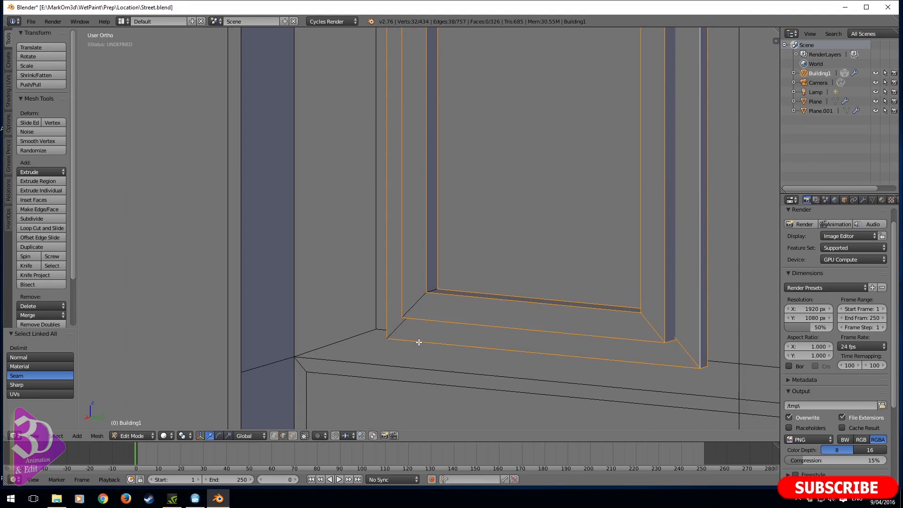
{"action": "right_click", "coordinate": [677, 350], "text": "alt+shift"}
{"action": "right_click", "coordinate": [659, 332], "text": "alt+shift"}
{"action": "middle_click_drag", "start_coordinate": [657, 326], "coordinate": [617, 318], "text": "shift"}
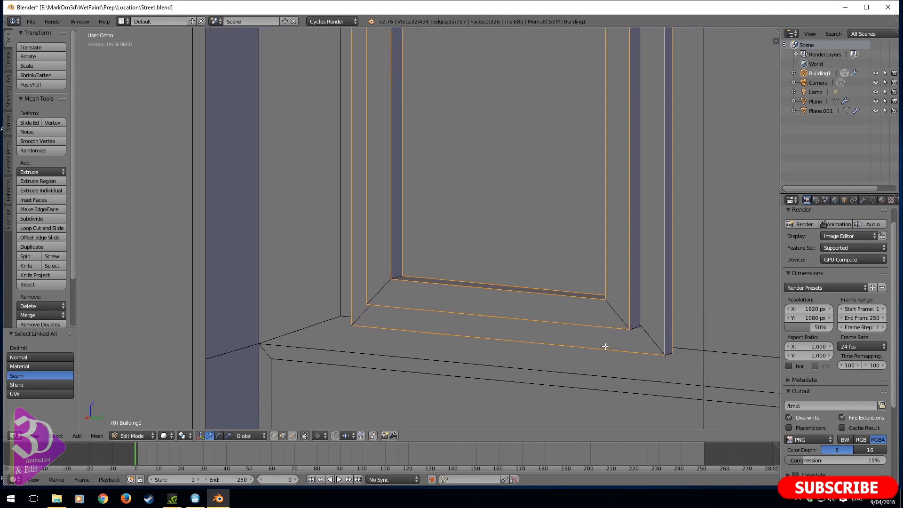
Bevel the selected frame edges with 2 segments and an offset of about 0.001
{"action": "key", "text": "ctrl+b"}
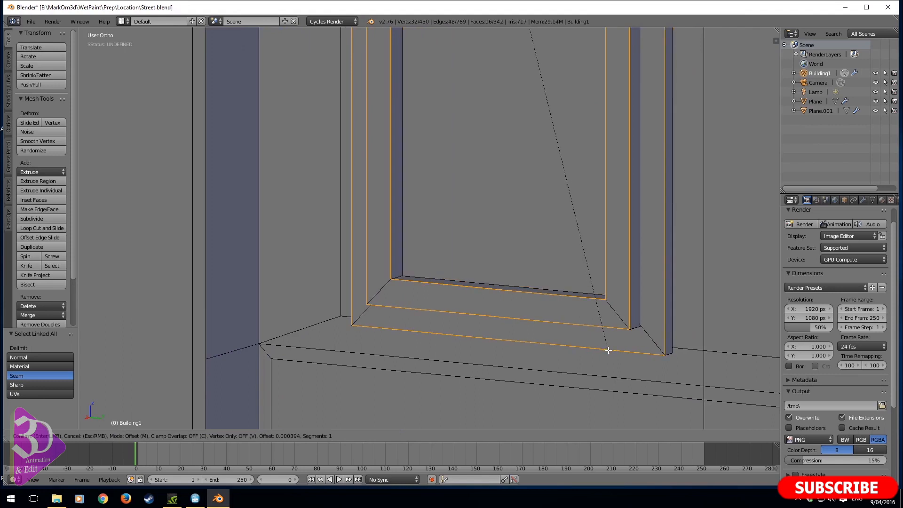
{"action": "scroll", "coordinate": [610, 352], "scroll_direction": "up", "scroll_amount": 1}
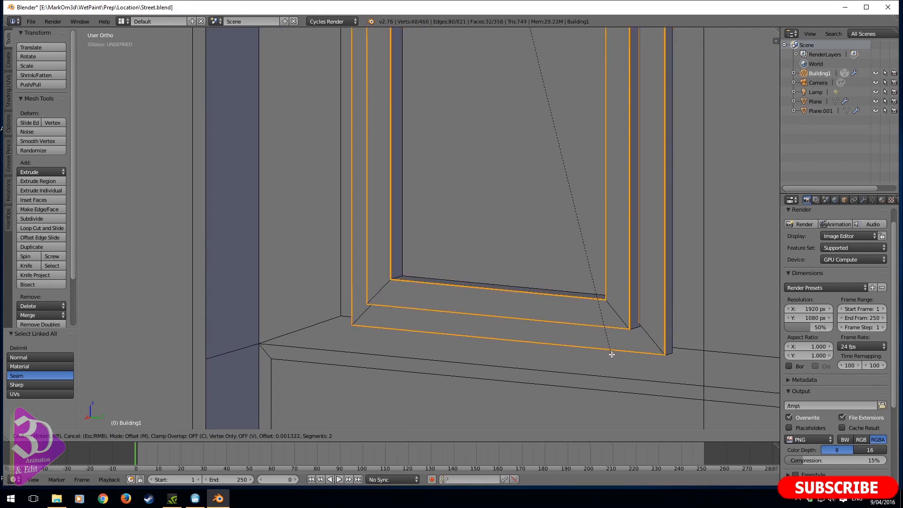
{"action": "left_click", "coordinate": [610, 353]}
Inspect the bevelled window and shutter frames in Object Mode from the side and at an angle
{"action": "key", "text": "z"}
{"action": "key", "text": "Tab"}
{"action": "middle_click_drag", "start_coordinate": [461, 328], "coordinate": [551, 348]}
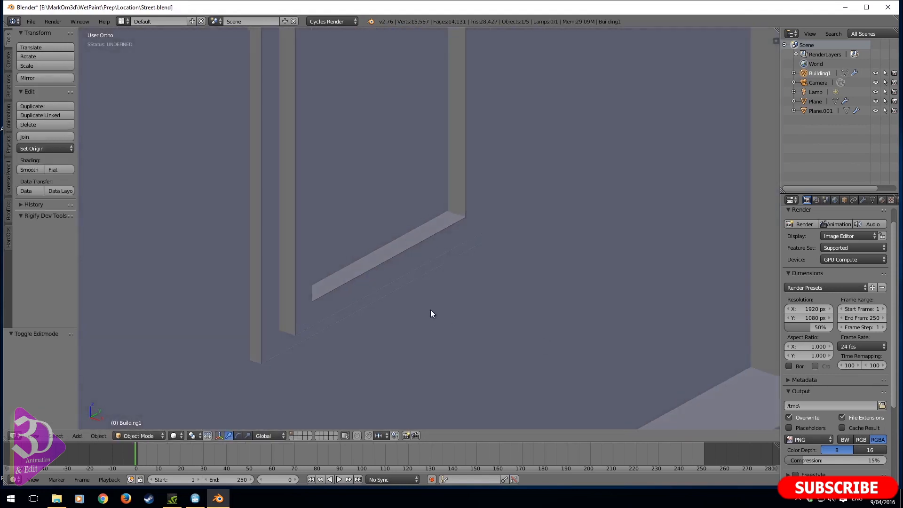
{"action": "scroll", "coordinate": [432, 308], "scroll_direction": "up", "scroll_amount": 4}
{"action": "scroll", "coordinate": [431, 307], "scroll_direction": "up", "scroll_amount": 4}
{"action": "scroll", "coordinate": [436, 305], "scroll_direction": "down", "scroll_amount": 11}
{"action": "middle_click_drag", "start_coordinate": [439, 303], "coordinate": [369, 277]}
{"action": "key", "text": "KP_3"}
{"action": "key", "text": "KP_1"}
{"action": "key", "text": "KP_3"}
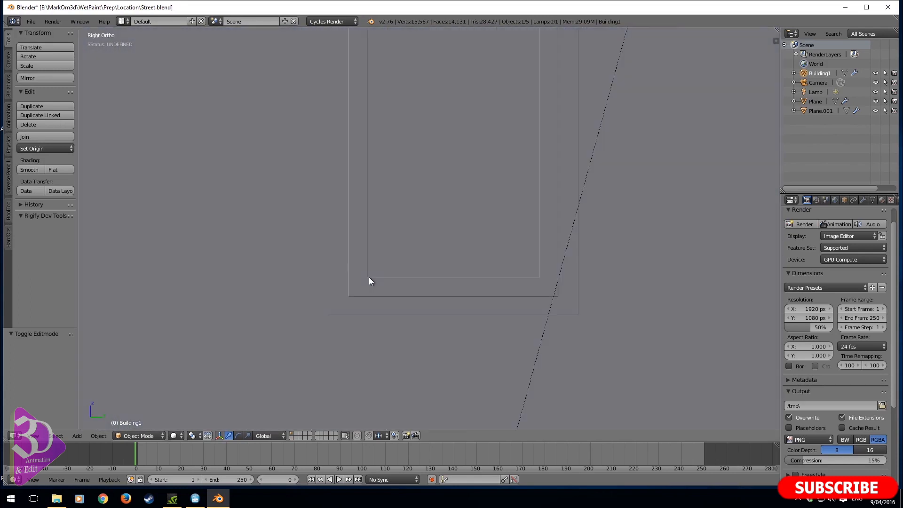
{"action": "scroll", "coordinate": [368, 277], "scroll_direction": "down", "scroll_amount": 4}
{"action": "key", "text": "z"}
{"action": "middle_click_drag", "start_coordinate": [432, 278], "coordinate": [397, 315]}
{"action": "middle_click_drag", "start_coordinate": [429, 302], "coordinate": [424, 317], "text": "shift"}
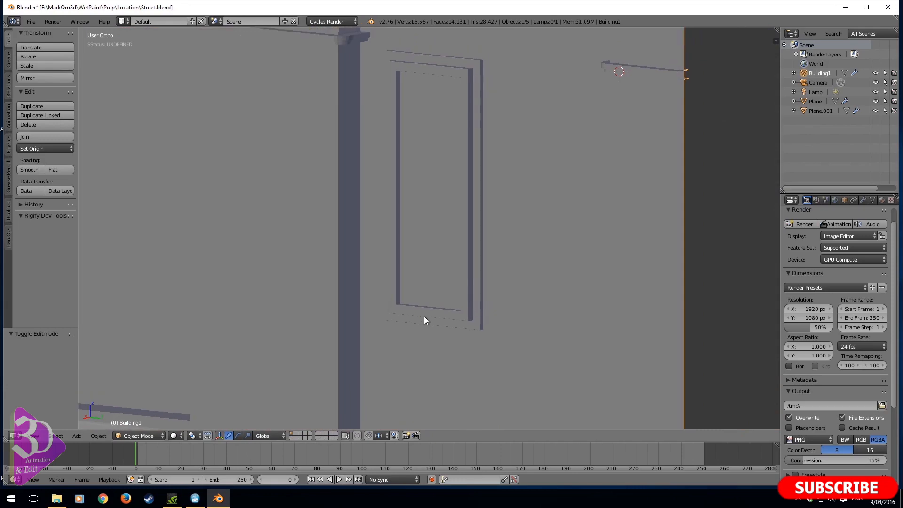
Duplicate the inner bottom face of the shutter frame in Edit Mode and move the copy 0.068 up along Z
{"action": "key", "text": "Tab"}
{"action": "right_click", "coordinate": [425, 310]}
{"action": "left_click", "coordinate": [292, 436]}
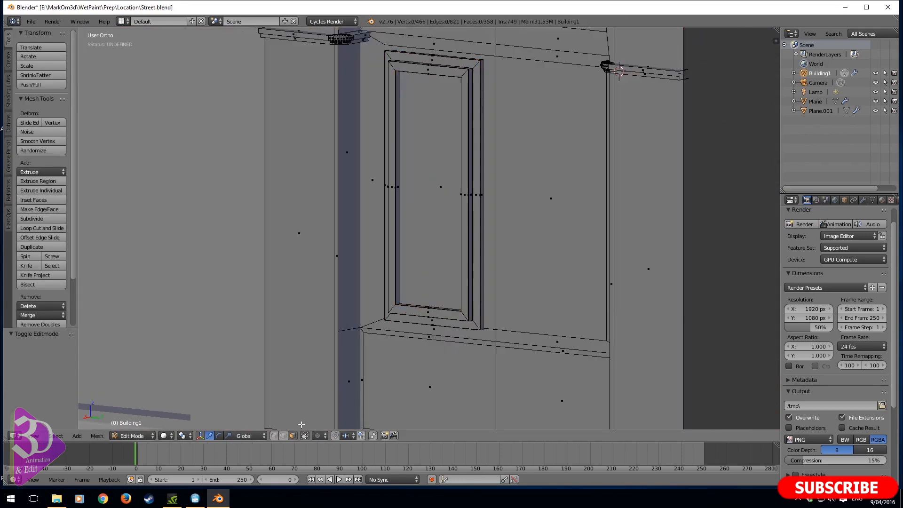
{"action": "middle_click_drag", "start_coordinate": [488, 281], "coordinate": [472, 298]}
{"action": "scroll", "coordinate": [472, 298], "scroll_direction": "up", "scroll_amount": 2}
{"action": "right_click", "coordinate": [438, 320]}
{"action": "middle_click_drag", "start_coordinate": [484, 371], "coordinate": [458, 325], "text": "shift"}
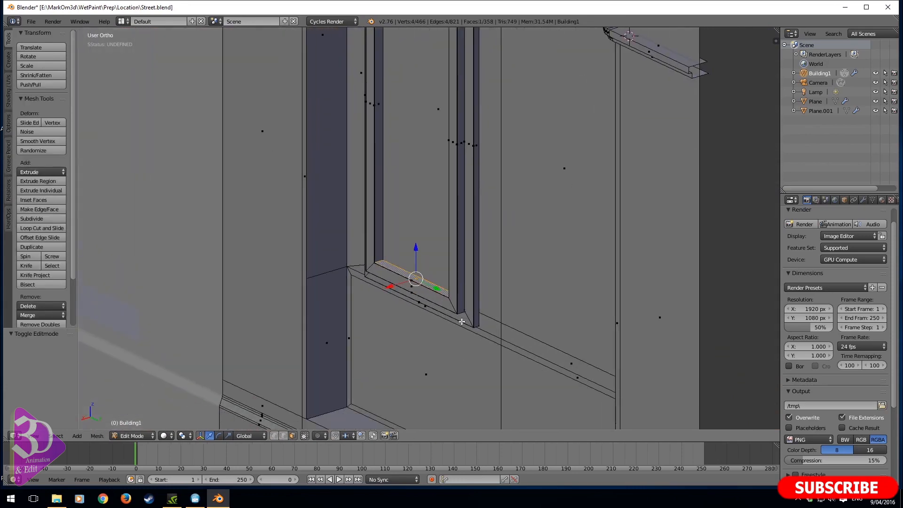
{"action": "key", "text": "shift+d"}
{"action": "key", "text": "z"}
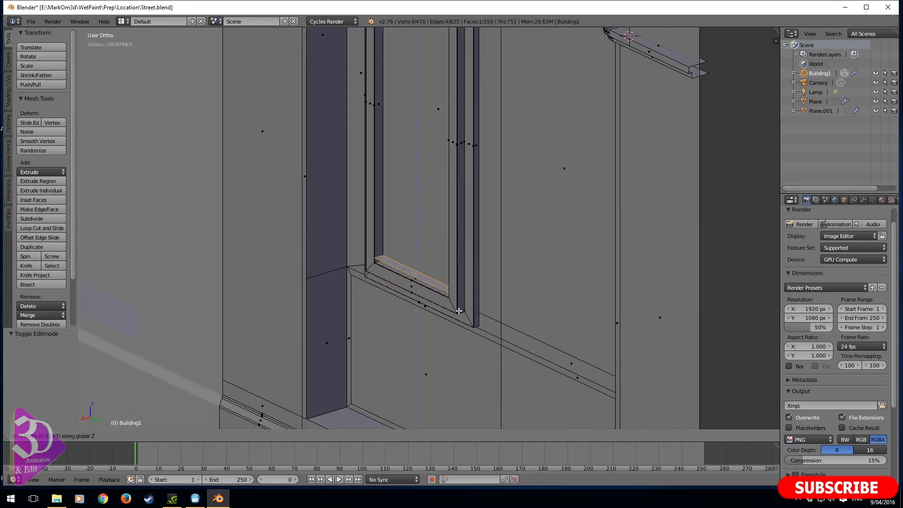
{"action": "left_click", "coordinate": [444, 309]}
{"action": "scroll", "coordinate": [444, 309], "scroll_direction": "up", "scroll_amount": 2}
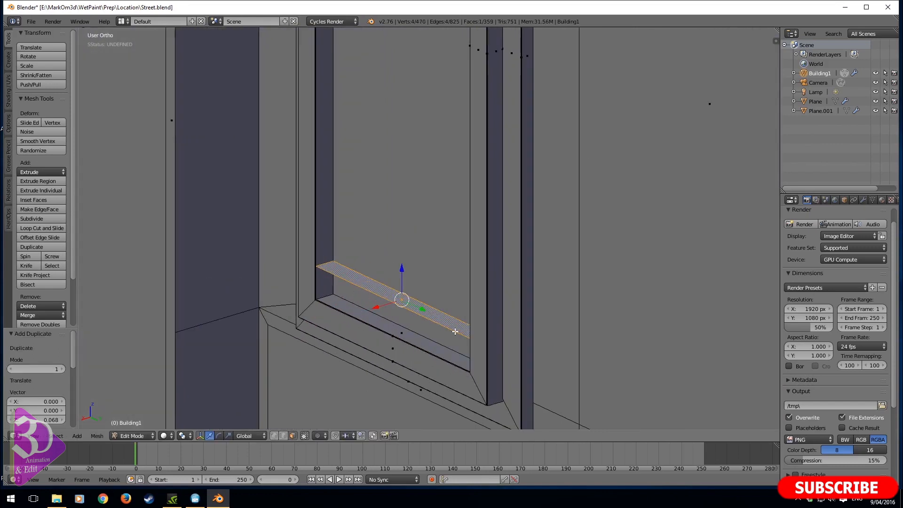
Scale the duplicated face by 1.027 along Y so its ends reach into the shutter frame's sides
{"action": "key", "text": "z"}
{"action": "key", "text": "s"}
{"action": "key", "text": "x"}
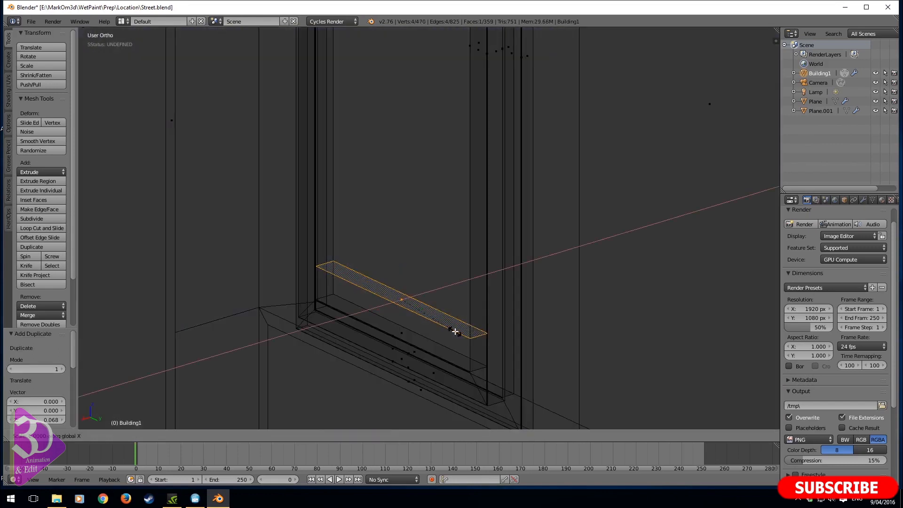
{"action": "key", "text": "y"}
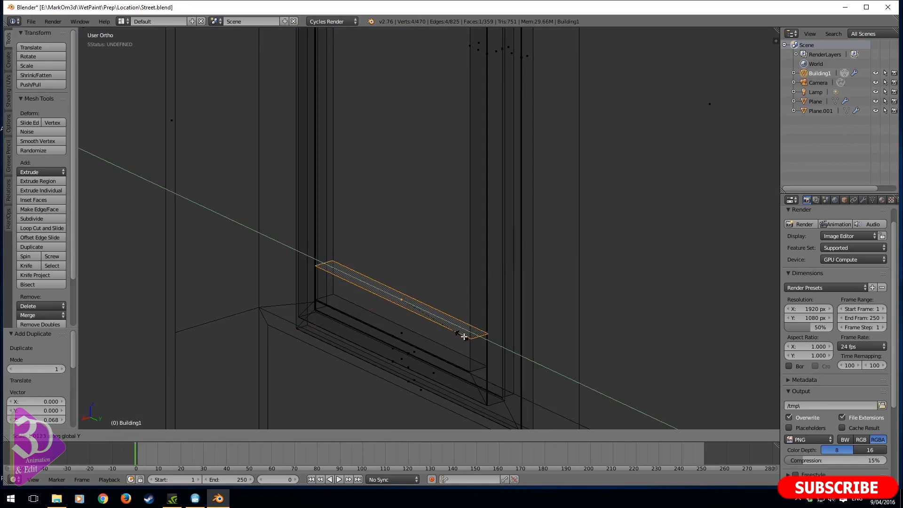
{"action": "left_click", "coordinate": [465, 339]}
{"action": "scroll", "coordinate": [468, 351], "scroll_direction": "down", "scroll_amount": 4}
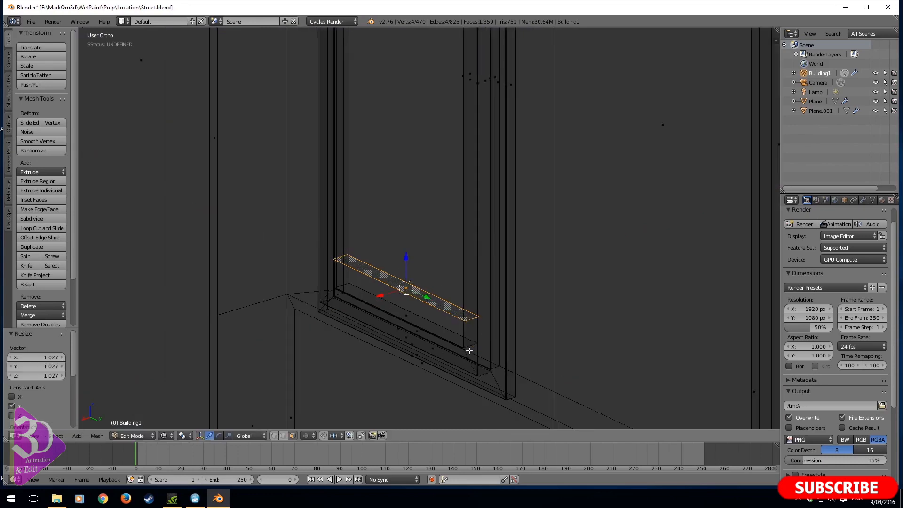
Examine the louvre slats of the green shutters in the reference photo and compare them with the modelled window
{"action": "key", "text": "KP_1"}
{"action": "key", "text": "z"}
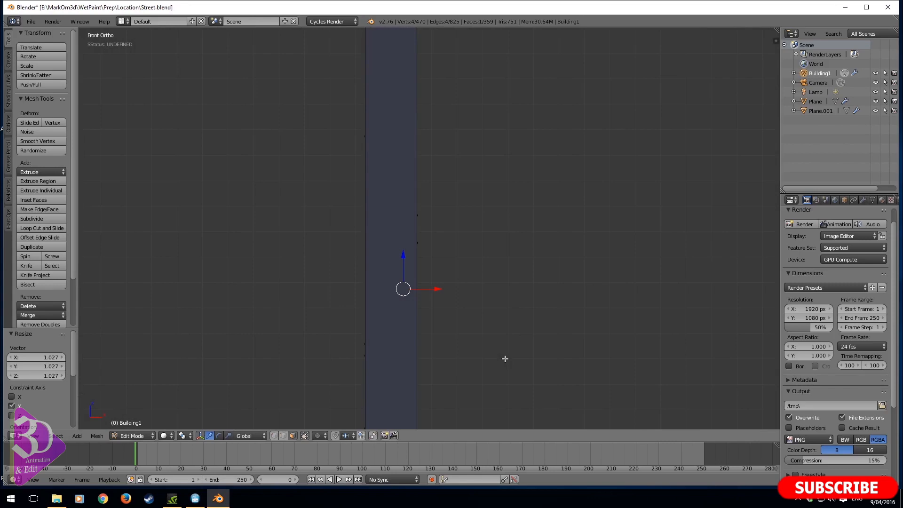
{"action": "key", "text": "KP_3"}
{"action": "scroll", "coordinate": [484, 385], "scroll_direction": "up", "scroll_amount": 6}
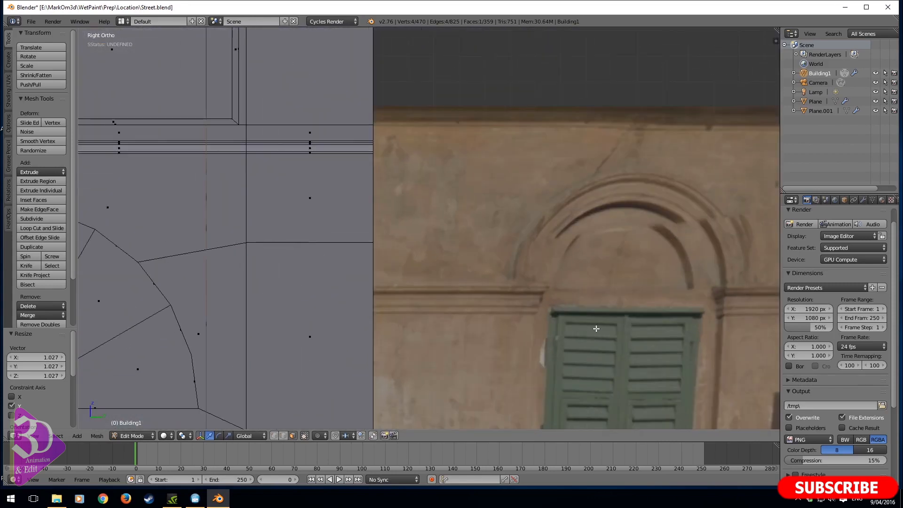
{"action": "middle_click_drag", "start_coordinate": [595, 329], "coordinate": [607, 236]}
{"action": "scroll", "coordinate": [607, 236], "scroll_direction": "down", "scroll_amount": 6}
{"action": "middle_click_drag", "start_coordinate": [372, 169], "coordinate": [463, 286], "text": "shift"}
{"action": "middle_click_drag", "start_coordinate": [464, 287], "coordinate": [484, 296]}
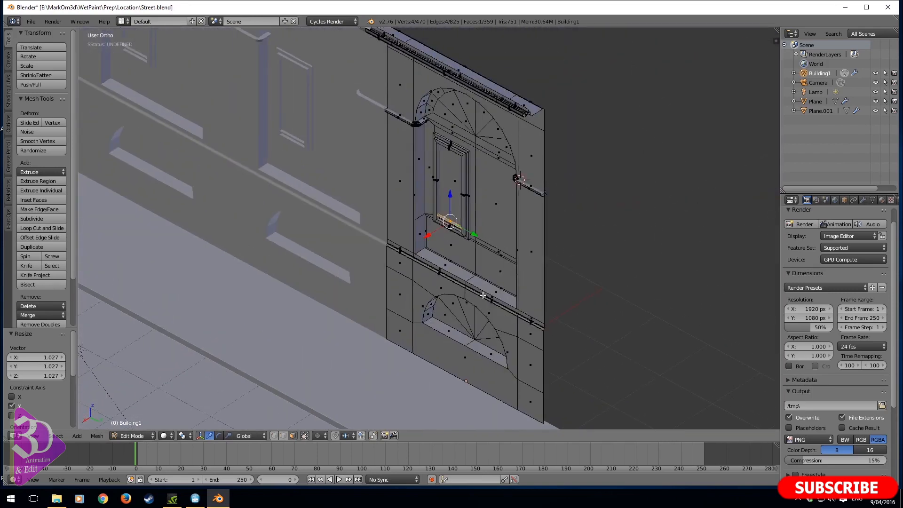
{"action": "scroll", "coordinate": [469, 256], "scroll_direction": "up", "scroll_amount": 6}
{"action": "middle_click_drag", "start_coordinate": [469, 256], "coordinate": [435, 262], "text": "shift"}
{"action": "scroll", "coordinate": [436, 262], "scroll_direction": "up", "scroll_amount": 4}
{"action": "scroll", "coordinate": [435, 262], "scroll_direction": "up", "scroll_amount": 2}
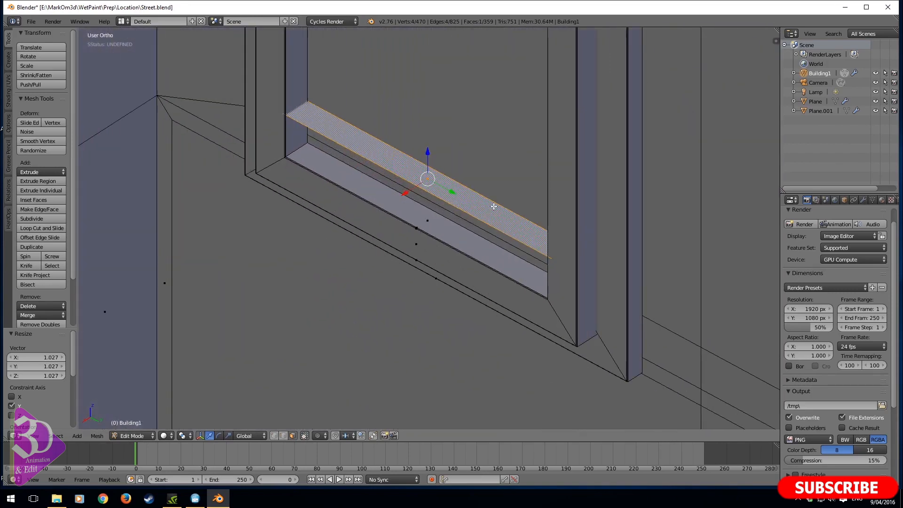
Narrow the duplicated face by scaling it along X by -0.131 and 3.104, and shift it 0.008 along X
{"action": "key", "text": "s"}
{"action": "key", "text": "x"}
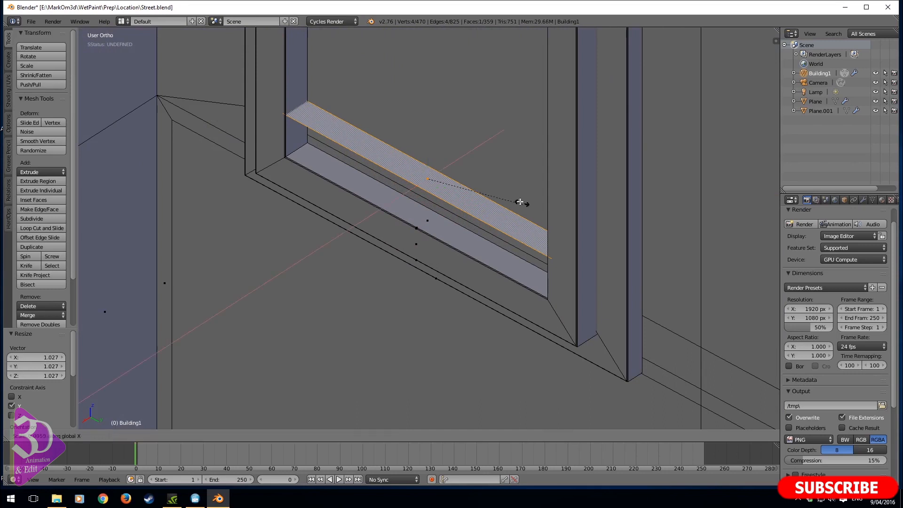
{"action": "left_click", "coordinate": [429, 164]}
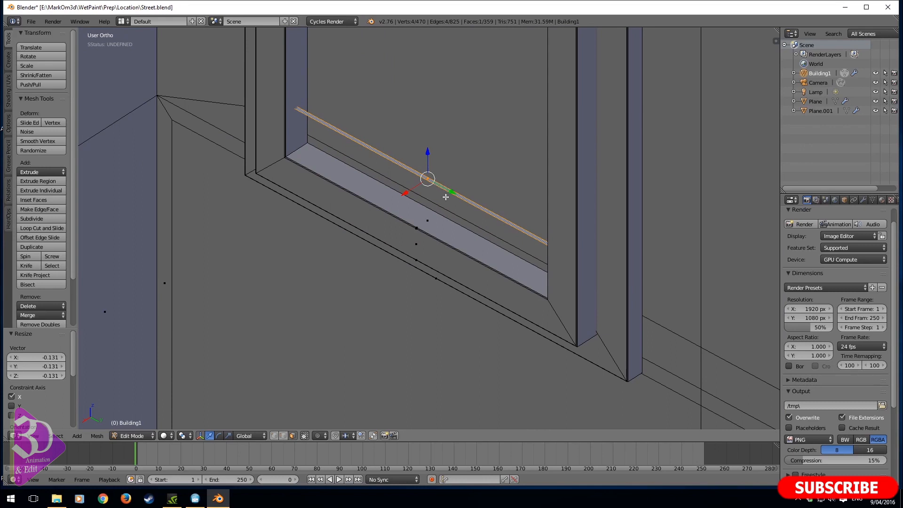
{"action": "key", "text": "s"}
{"action": "key", "text": "x"}
{"action": "left_click", "coordinate": [479, 233]}
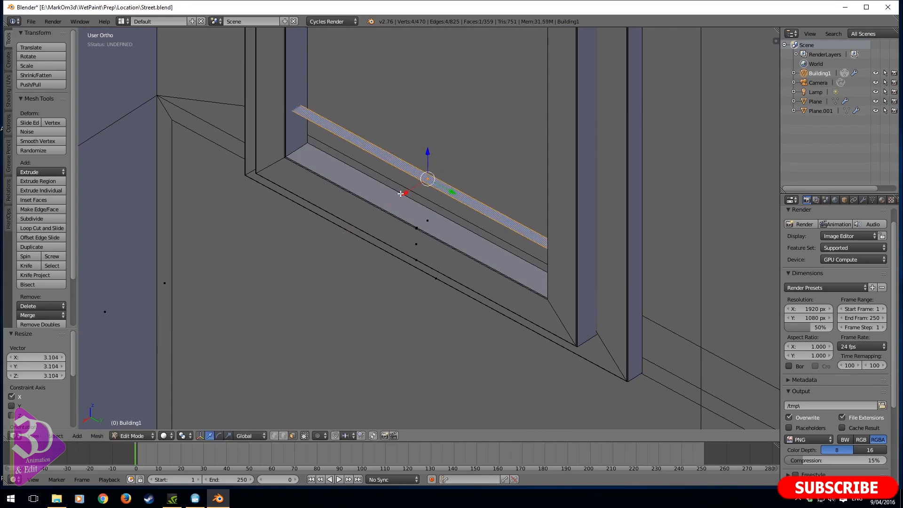
{"action": "left_click_drag", "start_coordinate": [400, 193], "coordinate": [403, 196]}
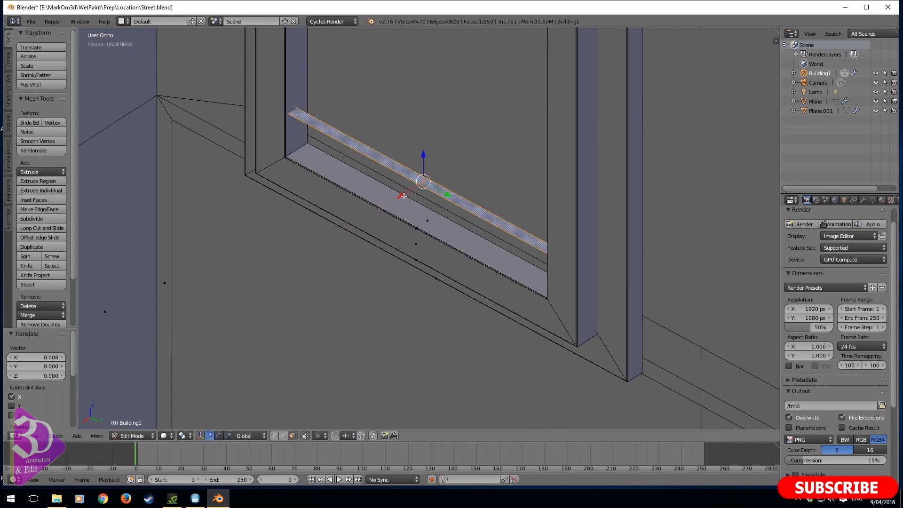
Extrude the narrow face 0.085 upwards and move its top -0.009 along X to form a slanted slat
{"action": "key", "text": "e"}
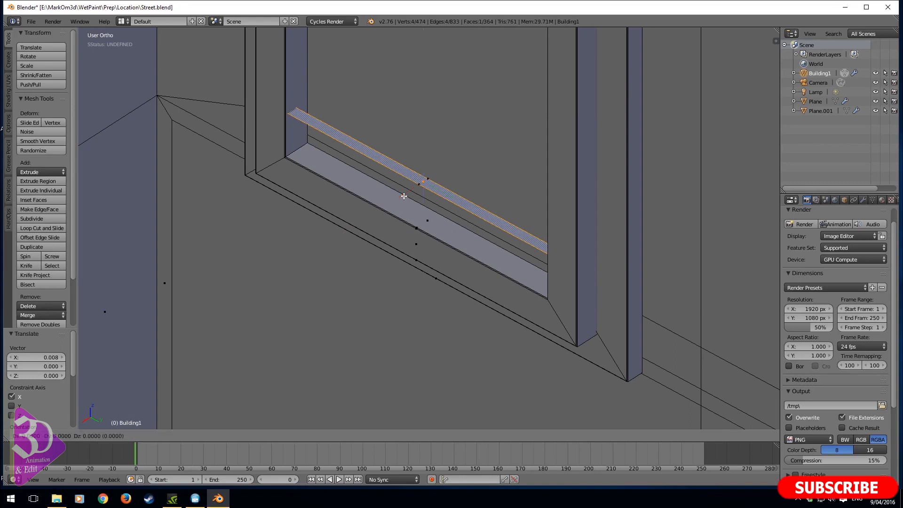
{"action": "left_click", "coordinate": [401, 144]}
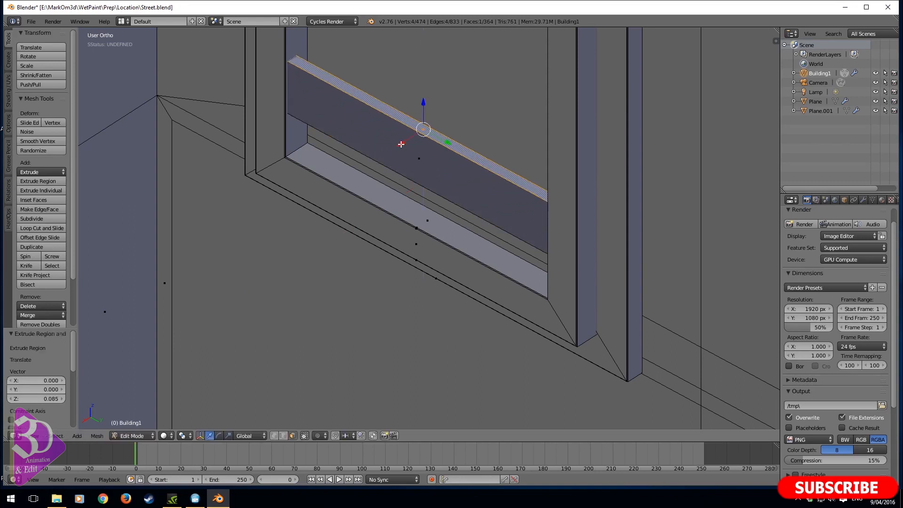
{"action": "left_click_drag", "start_coordinate": [402, 142], "coordinate": [409, 141]}
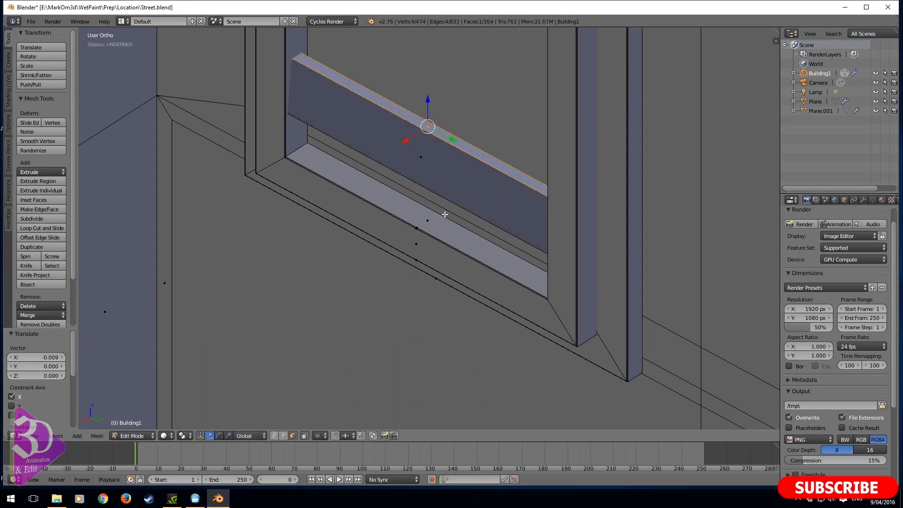
Delete the slat's top face and its hidden back face
{"action": "middle_click_drag", "start_coordinate": [443, 211], "coordinate": [374, 221], "text": "shift"}
{"action": "key", "text": "x"}
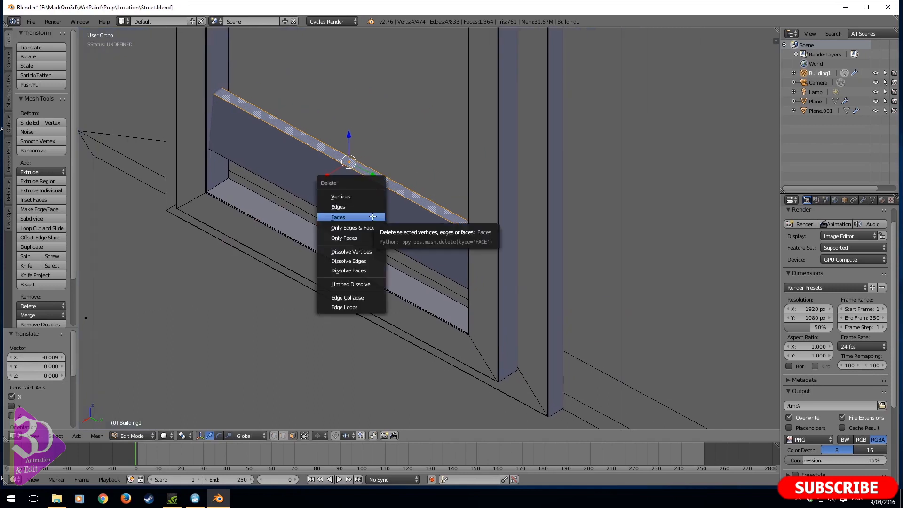
{"action": "left_click", "coordinate": [371, 217]}
{"action": "middle_click_drag", "start_coordinate": [370, 220], "coordinate": [413, 188]}
{"action": "right_click", "coordinate": [444, 154]}
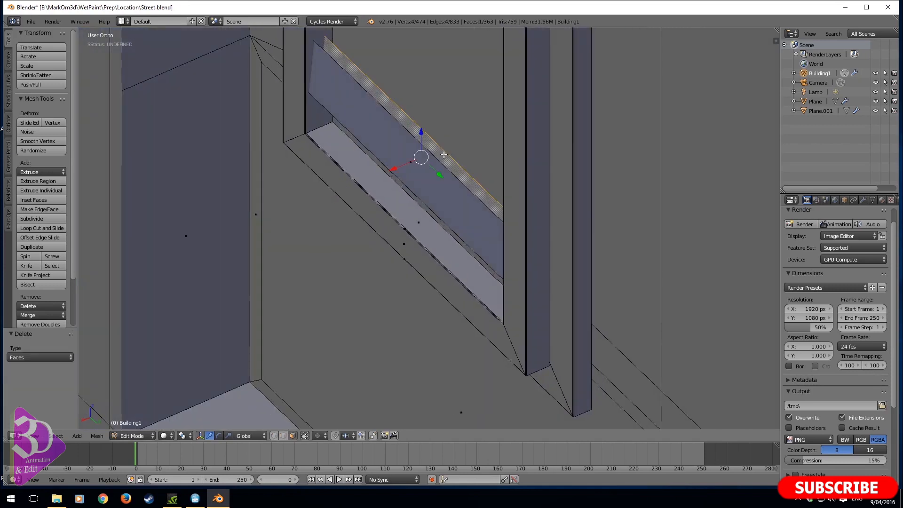
{"action": "key", "text": "x"}
{"action": "left_click", "coordinate": [446, 159]}
Delete the two small end faces of the slat inside the shutter frame's sides
{"action": "key", "text": "z"}
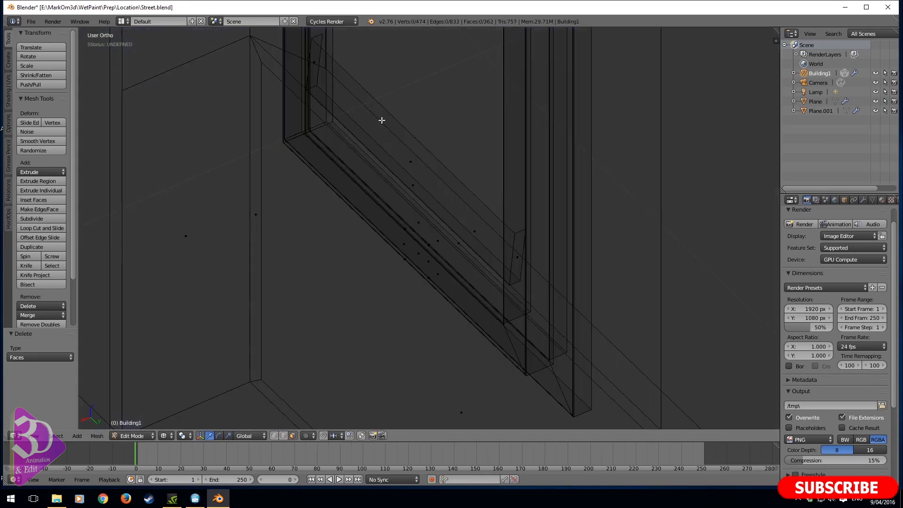
{"action": "middle_click_drag", "start_coordinate": [380, 119], "coordinate": [349, 128]}
{"action": "right_click", "coordinate": [332, 114]}
{"action": "middle_click_drag", "start_coordinate": [557, 325], "coordinate": [529, 280], "text": "shift"}
{"action": "right_click", "coordinate": [511, 266], "text": "shift"}
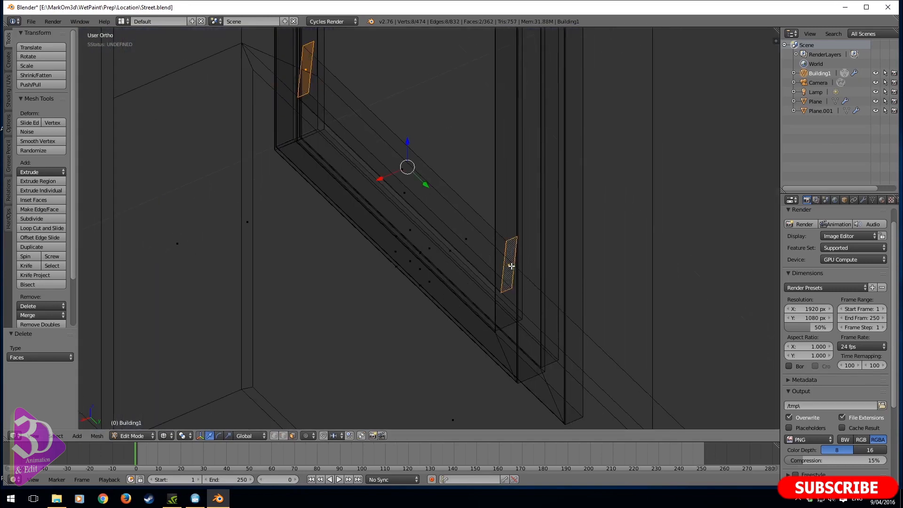
{"action": "key", "text": "x"}
{"action": "left_click", "coordinate": [512, 266]}
{"action": "key", "text": "z"}
Bevel the slat's lower front edge with four segments and an offset of about 0.004
{"action": "middle_click_drag", "start_coordinate": [485, 254], "coordinate": [510, 338], "text": "shift"}
{"action": "right_click", "coordinate": [434, 273]}
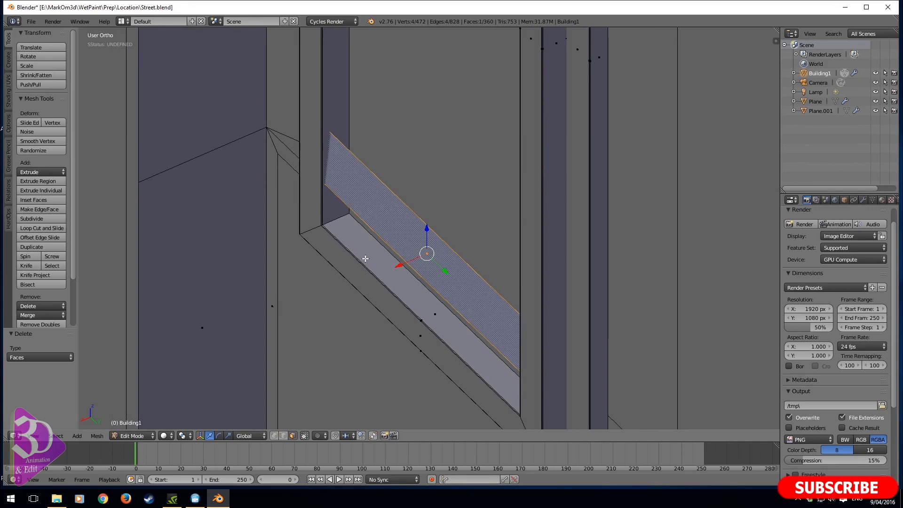
{"action": "mouse_move", "coordinate": [365, 258]}
{"action": "middle_mouse_down"}
{"action": "mouse_move", "coordinate": [391, 235]}
{"action": "mouse_move", "coordinate": [423, 284]}
{"action": "middle_mouse_up"}
{"action": "scroll", "coordinate": [391, 235], "scroll_direction": "up", "scroll_amount": 3}
{"action": "scroll", "coordinate": [423, 284], "scroll_direction": "up", "scroll_amount": 2}
{"action": "key", "text": "z"}
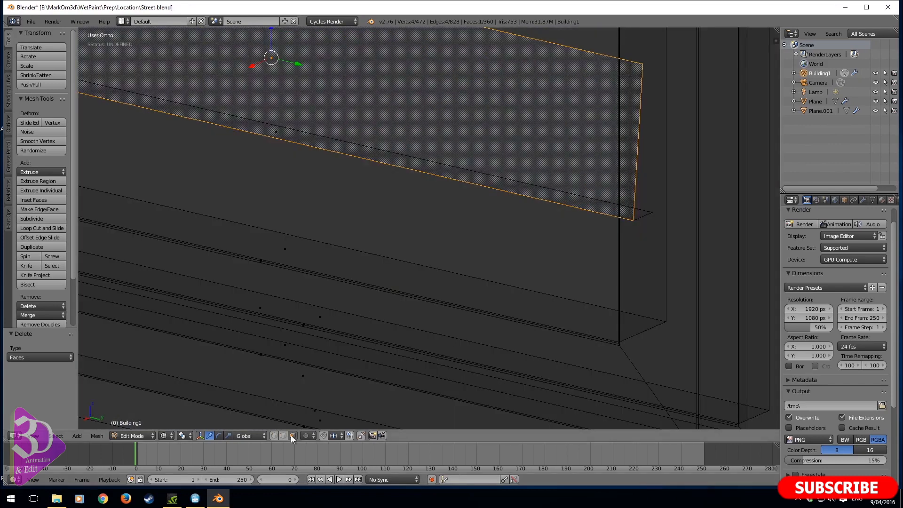
{"action": "right_click", "coordinate": [393, 168]}
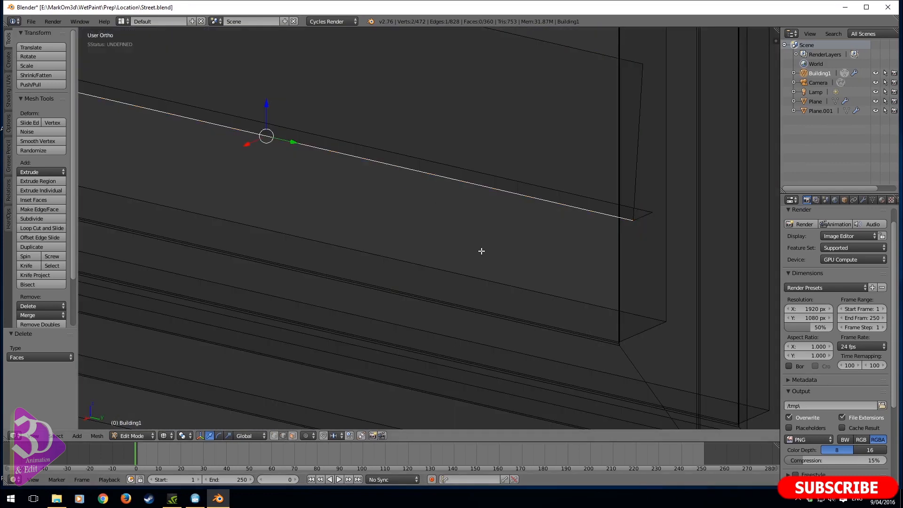
{"action": "key", "text": "ctrl+b"}
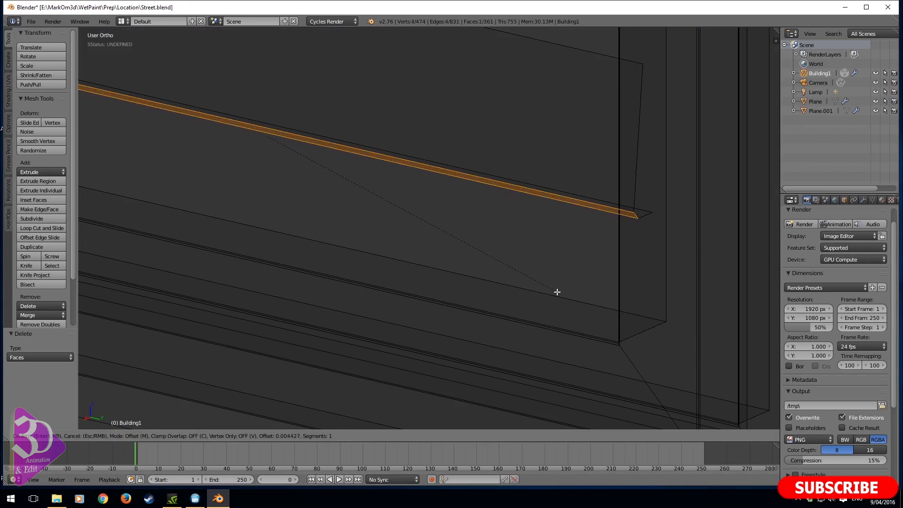
{"action": "left_click", "coordinate": [556, 292]}
{"action": "scroll", "coordinate": [541, 289], "scroll_direction": "down", "scroll_amount": 2}
{"action": "key", "text": "Tab"}
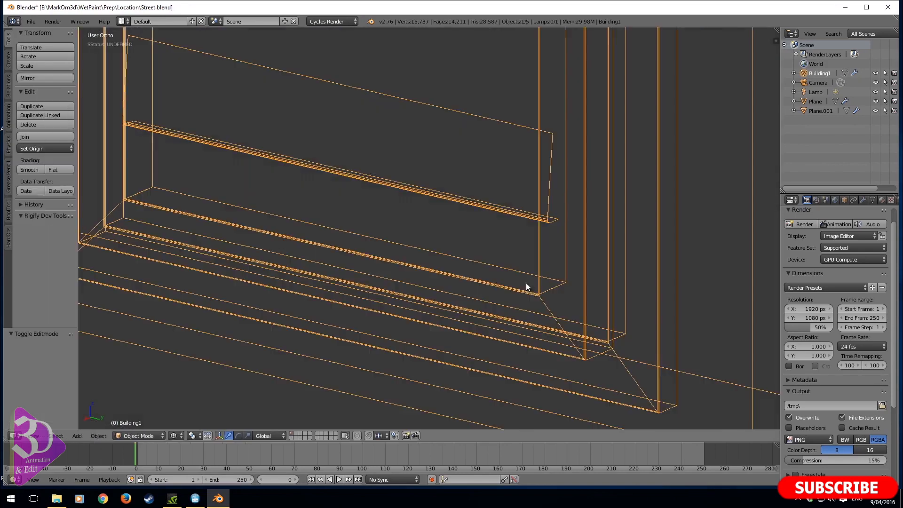
{"action": "key", "text": "Tab"}
{"action": "middle_click_drag", "start_coordinate": [445, 226], "coordinate": [409, 226]}
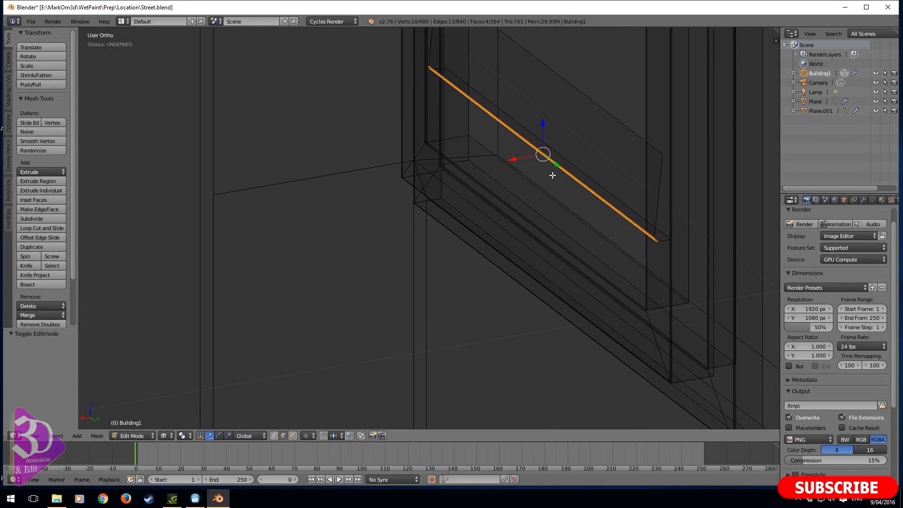
Select the whole linked slat and move it -0.066 along Z so it sits just above the shutter's bottom rail
{"action": "key", "text": "ctrl+l"}
{"action": "key", "text": "KP_3"}
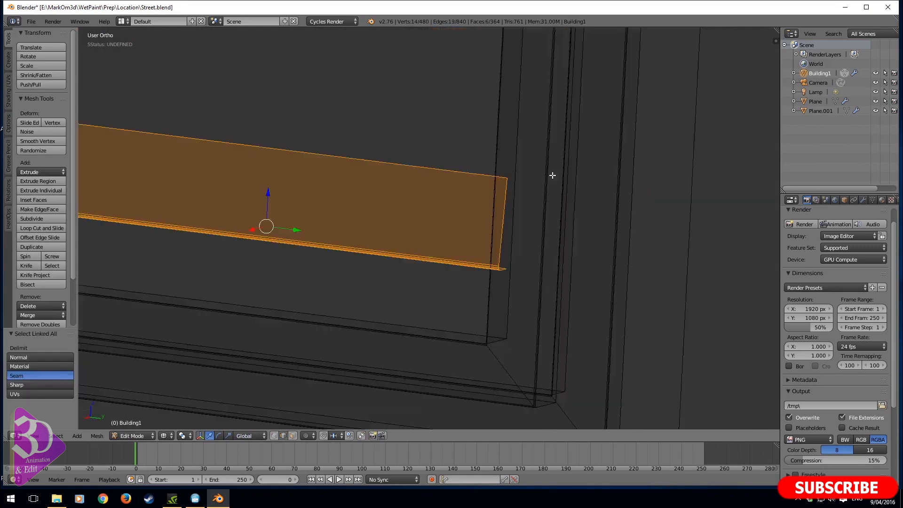
{"action": "key", "text": "KP_1"}
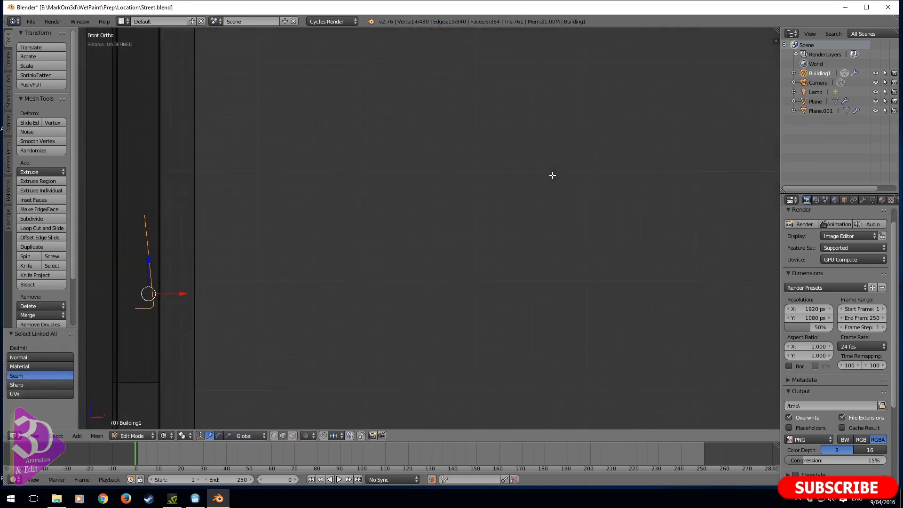
{"action": "middle_click_drag", "start_coordinate": [313, 225], "coordinate": [427, 216], "text": "shift"}
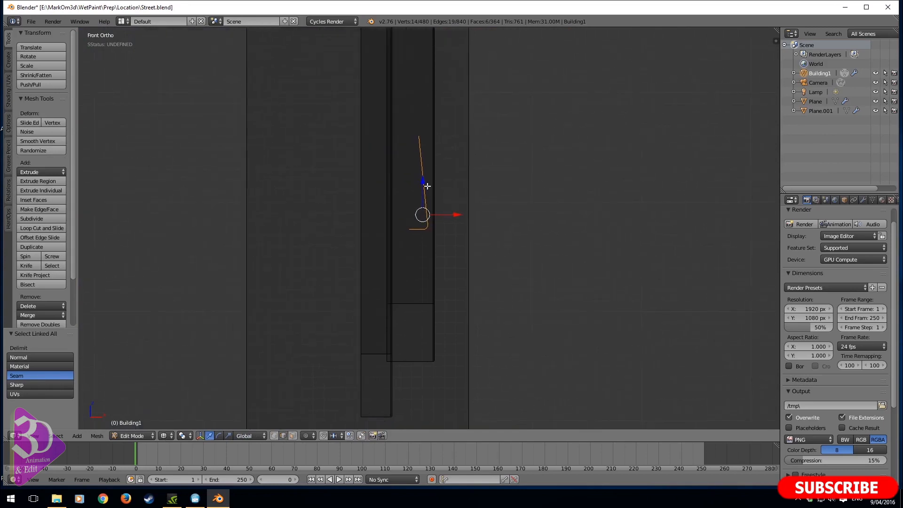
{"action": "left_click_drag", "start_coordinate": [426, 186], "coordinate": [439, 251]}
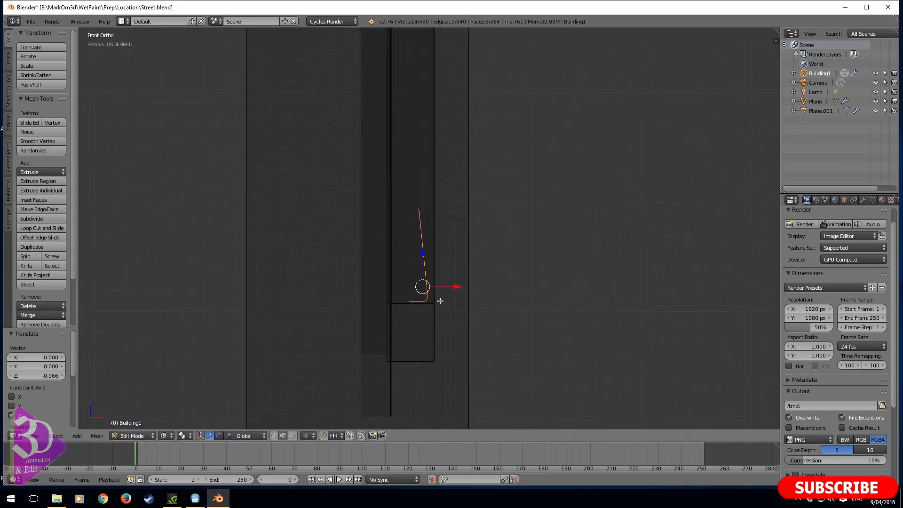
Duplicate the slat twice upwards, offsetting each copy 0.08 along Z from the previous one
{"action": "key", "text": "shift+d"}
{"action": "key", "text": "z"}
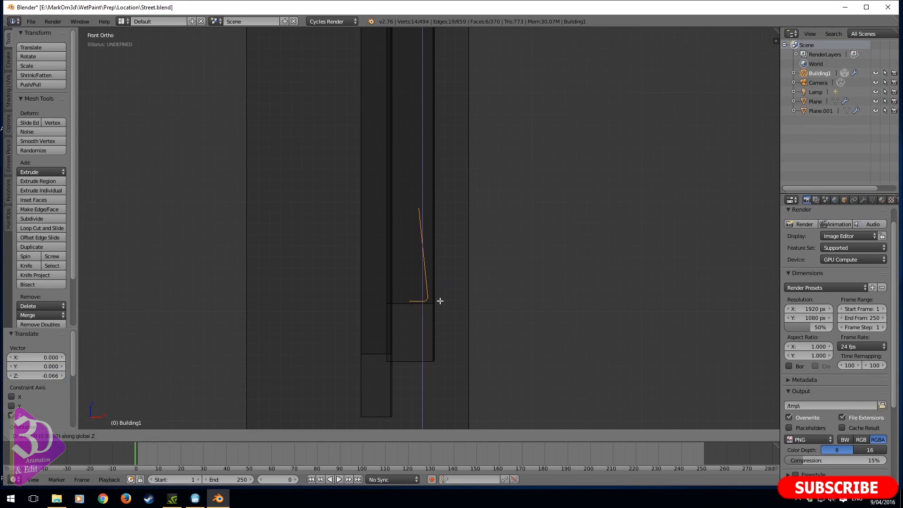
{"action": "left_click", "coordinate": [458, 212]}
{"action": "key", "text": "shift+d"}
{"action": "type", "text": "z"}
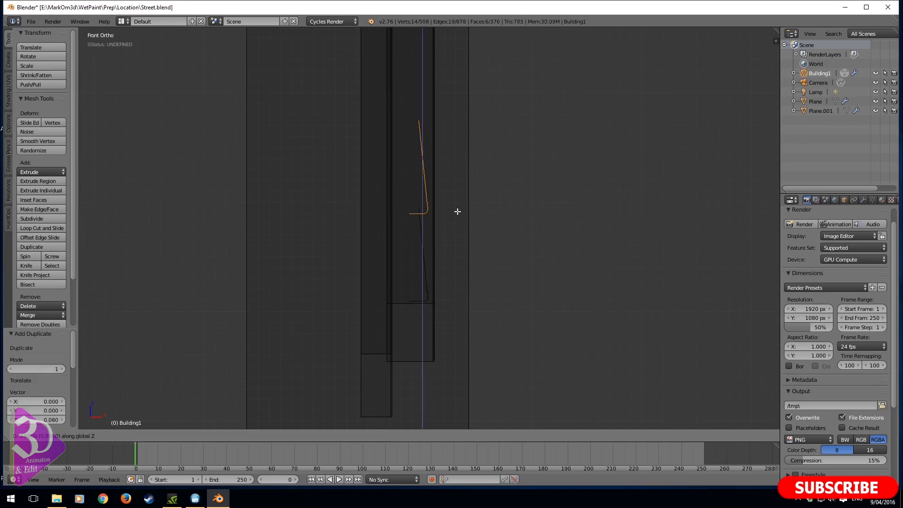
{"action": "type", "text": ".08"}
{"action": "key", "text": "Return"}
Add two further slat copies above the stack, each 0.08 higher along Z
{"action": "middle_click_drag", "start_coordinate": [530, 55], "coordinate": [490, 370], "text": "shift"}
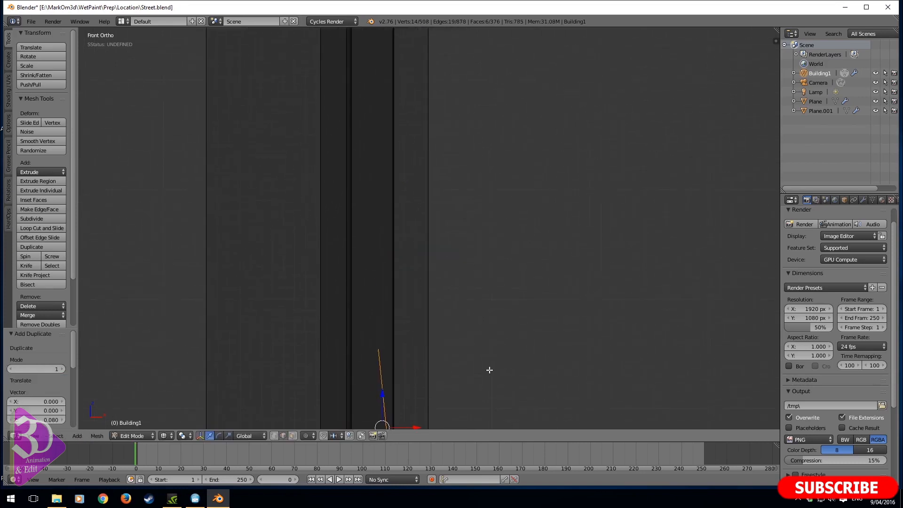
{"action": "key", "text": "shift+d"}
{"action": "type", "text": "z.08"}
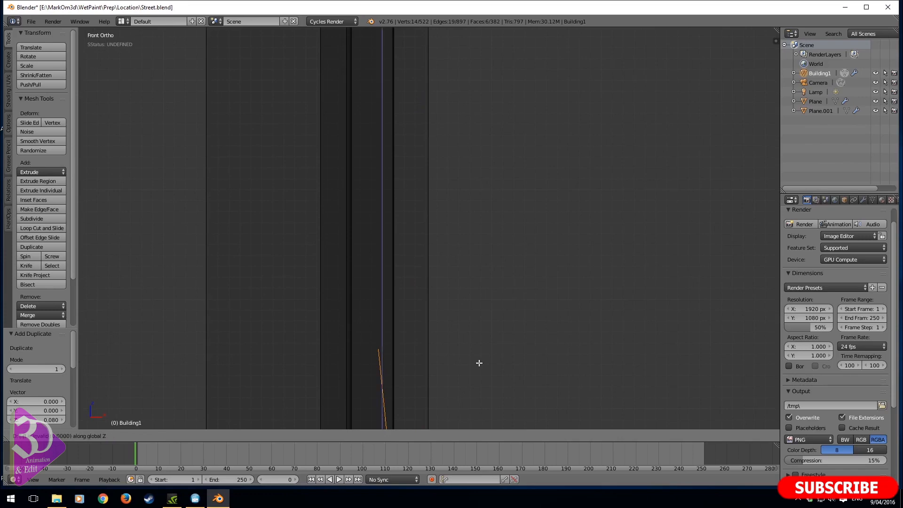
{"action": "key", "text": "Return"}
{"action": "key", "text": "shift+d"}
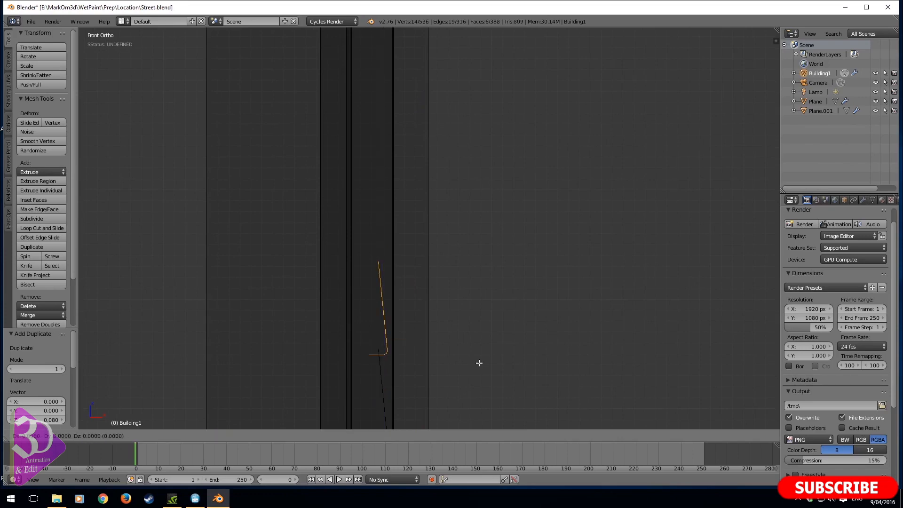
{"action": "type", "text": "z.08"}
{"action": "key", "text": "Return"}
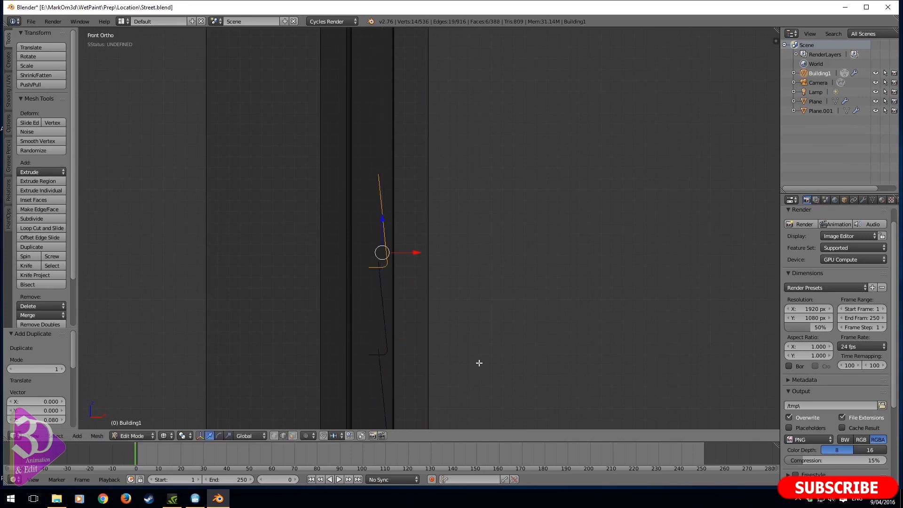
Add edges of the lower slats to the top slat's selection, try selecting their linked geometry, and undo that
{"action": "scroll", "coordinate": [503, 366], "scroll_direction": "down", "scroll_amount": 6}
{"action": "middle_click_drag", "start_coordinate": [502, 366], "coordinate": [430, 350]}
{"action": "scroll", "coordinate": [420, 343], "scroll_direction": "down", "scroll_amount": 5}
{"action": "scroll", "coordinate": [419, 344], "scroll_direction": "up", "scroll_amount": 4}
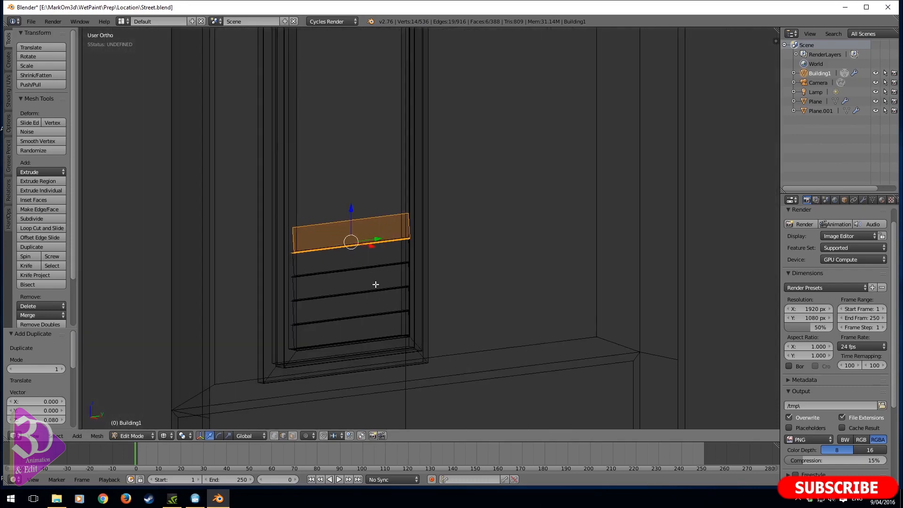
{"action": "right_click", "coordinate": [369, 269], "text": "shift"}
{"action": "right_click", "coordinate": [360, 292], "text": "shift"}
{"action": "right_click", "coordinate": [358, 316], "text": "shift"}
{"action": "right_click", "coordinate": [353, 336], "text": "shift"}
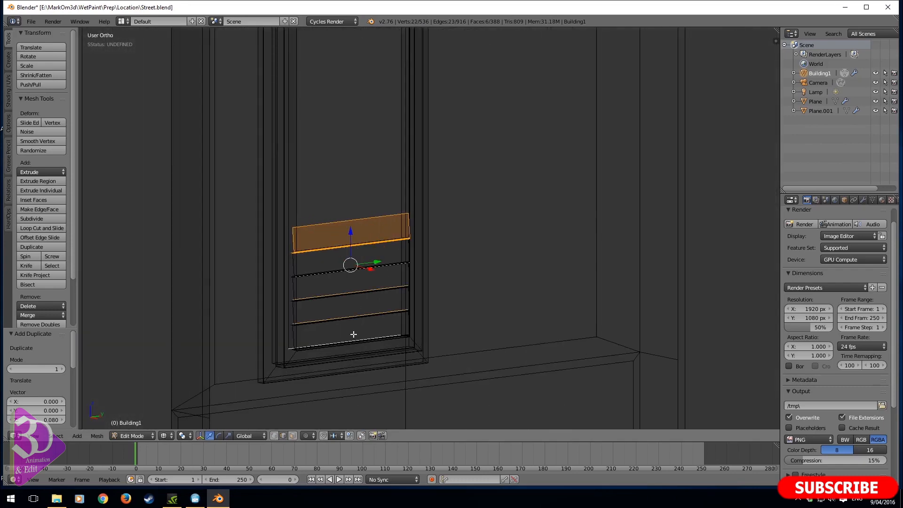
{"action": "key", "text": "ctrl+l"}
{"action": "key", "text": "ctrl+z"}
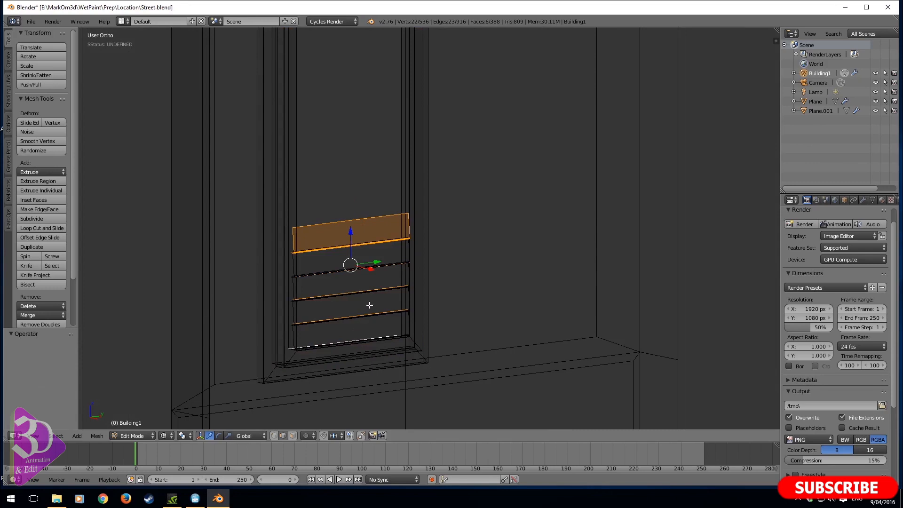
{"action": "middle_click_drag", "start_coordinate": [365, 346], "coordinate": [385, 290], "text": "shift"}
{"action": "key", "text": "b"}
{"action": "middle_click_drag", "start_coordinate": [460, 276], "coordinate": [117, 365]}
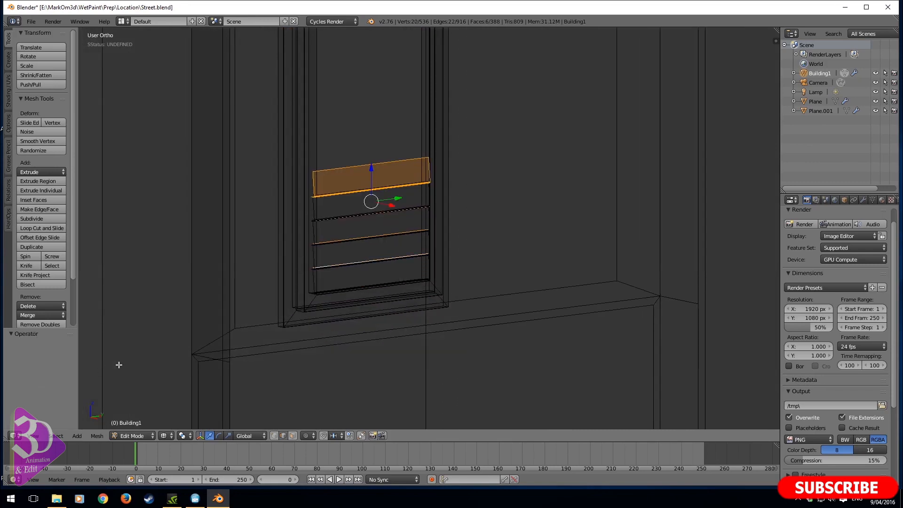
Extend the selection through linked geometry to cover all five complete slats
{"action": "scroll", "coordinate": [348, 309], "scroll_direction": "up", "scroll_amount": 7}
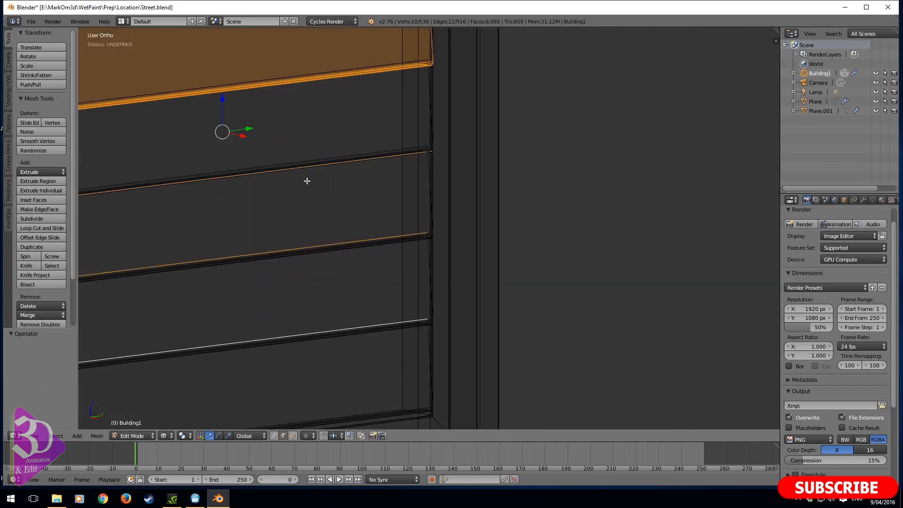
{"action": "right_click", "coordinate": [285, 168], "text": "shift"}
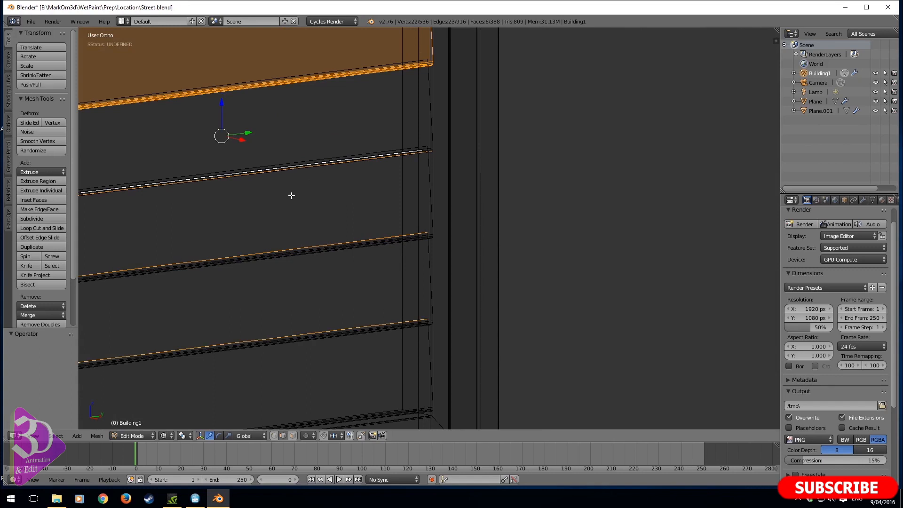
{"action": "key", "text": "ctrl+l"}
{"action": "middle_click_drag", "start_coordinate": [304, 228], "coordinate": [367, 226], "text": "shift"}
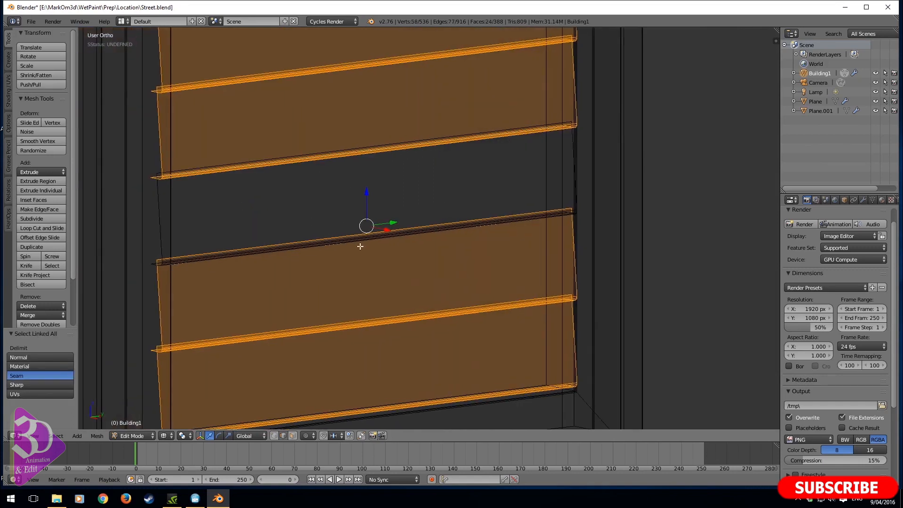
{"action": "key", "text": "l"}
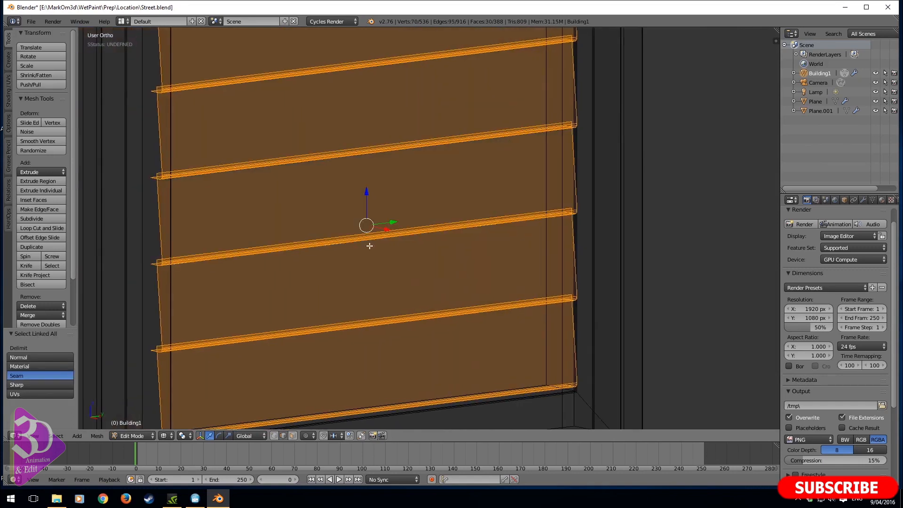
Duplicate the group of five slats twice upwards, offsetting each copy 0.4 along Z
{"action": "scroll", "coordinate": [377, 254], "scroll_direction": "down", "scroll_amount": 3}
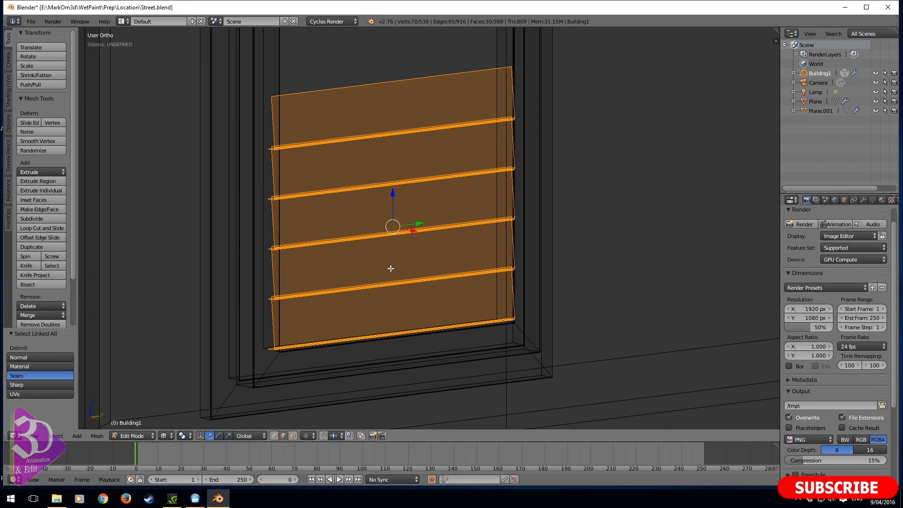
{"action": "key", "text": "e"}
{"action": "key", "text": "z"}
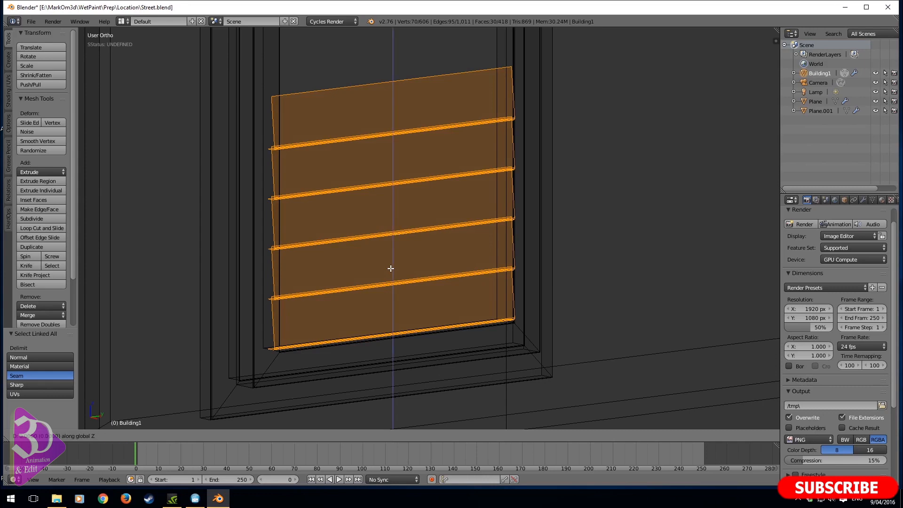
{"action": "key", "text": "minus"}
{"action": "type", "text": "4"}
{"action": "key", "text": "Return"}
{"action": "scroll", "coordinate": [391, 268], "scroll_direction": "down", "scroll_amount": 6}
{"action": "middle_click_drag", "start_coordinate": [448, 157], "coordinate": [467, 247], "text": "shift"}
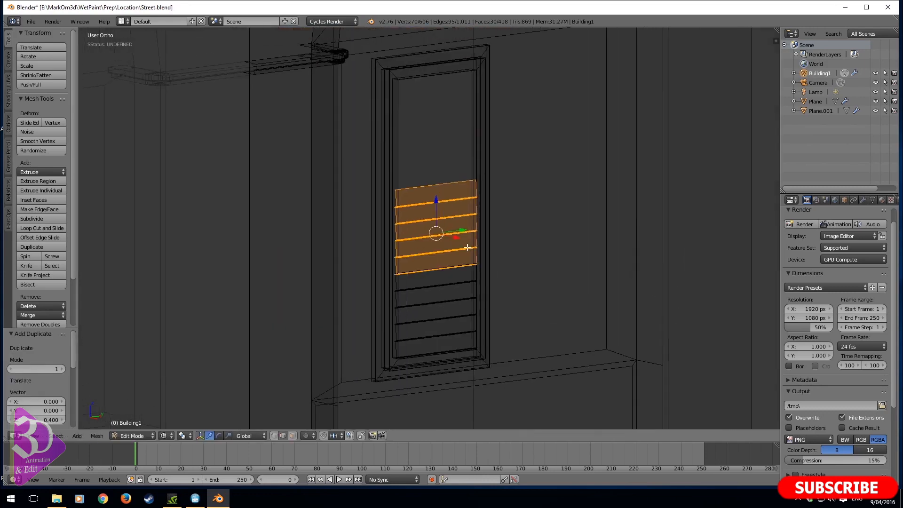
{"action": "key", "text": "shift+d"}
{"action": "type", "text": "z.4"}
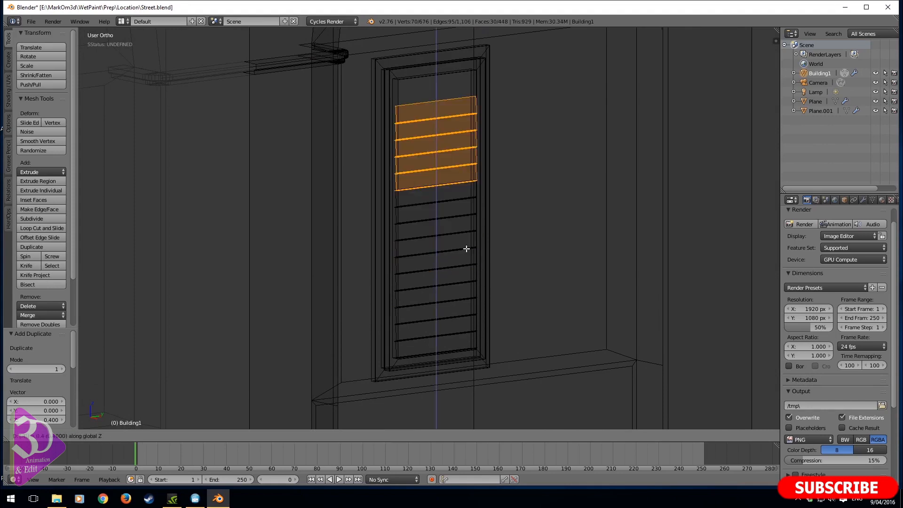
{"action": "key", "text": "Return"}
Select the topmost slat with its linked geometry and add two copies above it, each offset 0.08 along Z
{"action": "scroll", "coordinate": [466, 250], "scroll_direction": "up", "scroll_amount": 3}
{"action": "middle_click_drag", "start_coordinate": [464, 151], "coordinate": [494, 362], "text": "shift"}
{"action": "scroll", "coordinate": [494, 363], "scroll_direction": "up", "scroll_amount": 2}
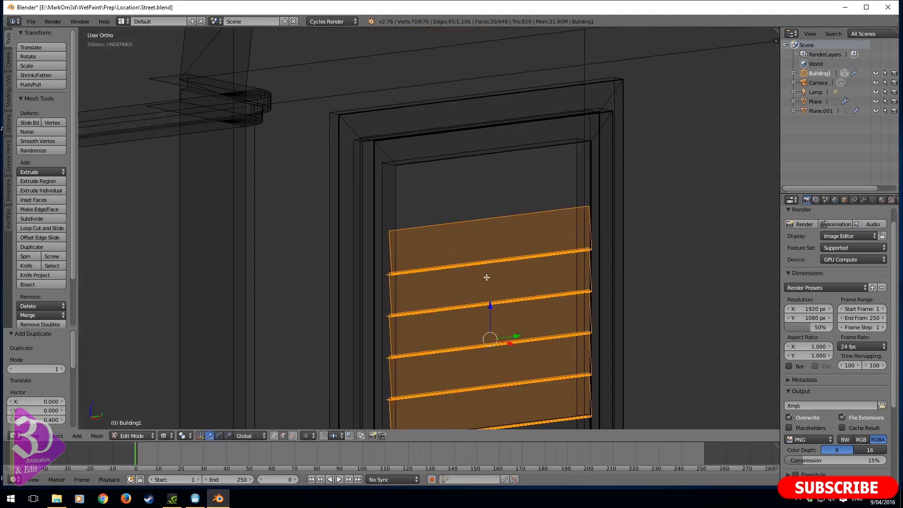
{"action": "right_click", "coordinate": [469, 226]}
{"action": "key", "text": "ctrl+l"}
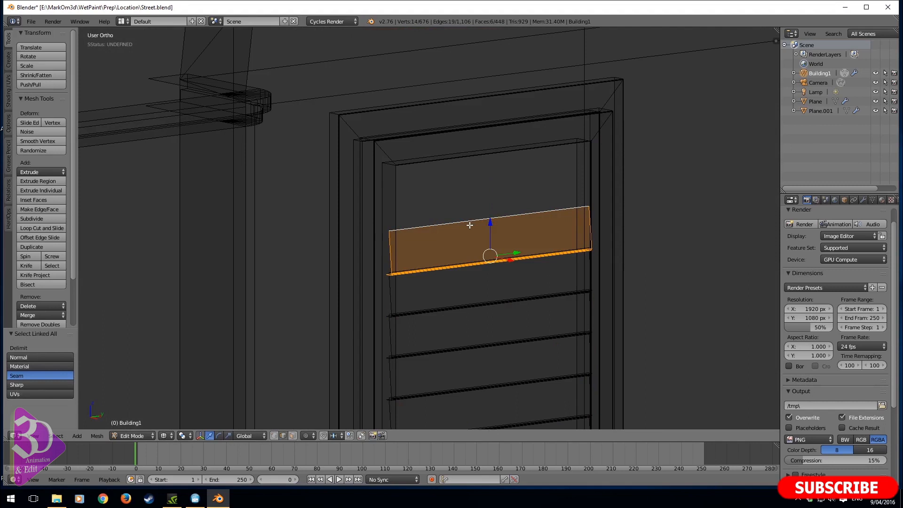
{"action": "key", "text": "shift+d"}
{"action": "type", "text": "z.08"}
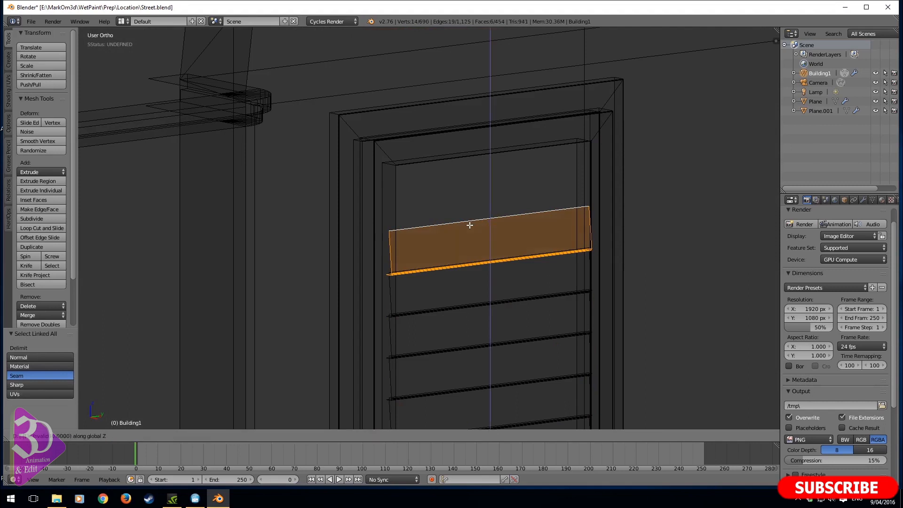
{"action": "key", "text": "Return"}
{"action": "key", "text": "shift+d"}
{"action": "type", "text": "z"}
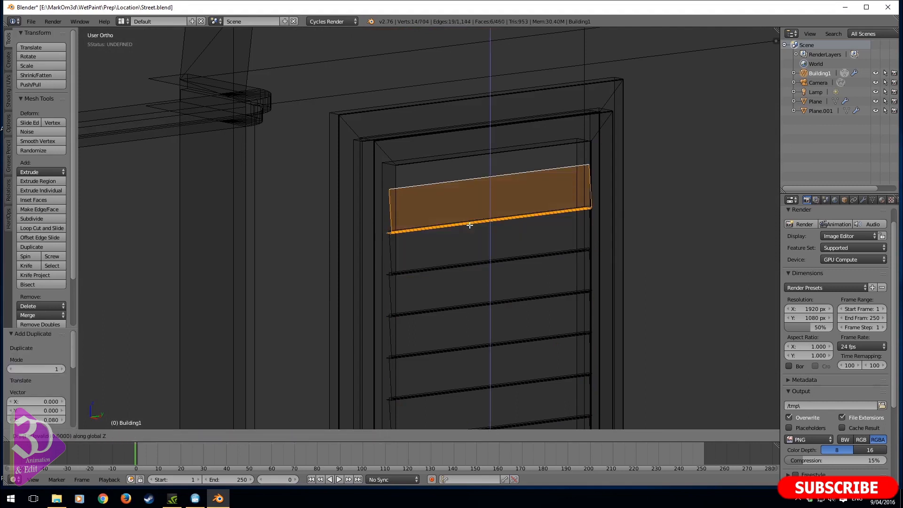
{"action": "type", "text": ".08"}
{"action": "key", "text": "Return"}
{"action": "scroll", "coordinate": [469, 225], "scroll_direction": "down", "scroll_amount": 3}
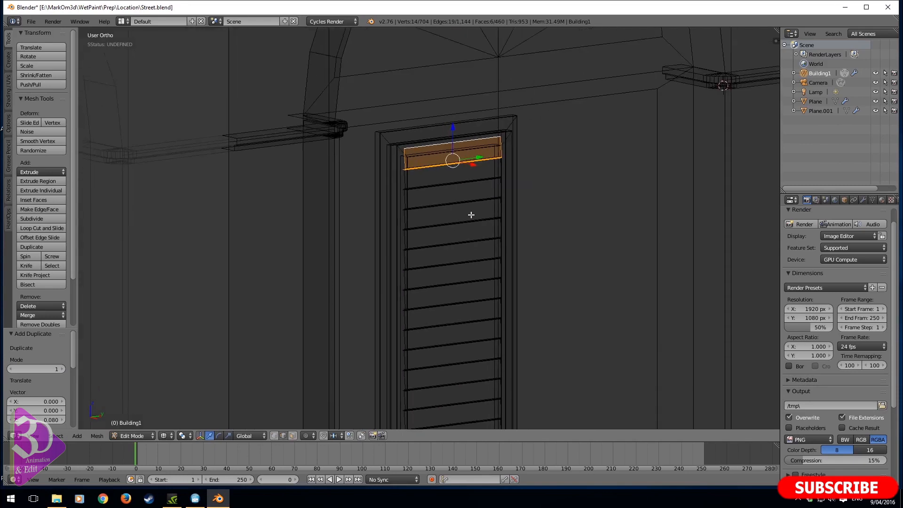
Try to select all the shutter's slats with their linked geometry using a box selection in the right orthographic view
{"action": "right_click", "coordinate": [449, 162], "text": "shift"}
{"action": "right_click", "coordinate": [452, 282], "text": "shift"}
{"action": "middle_click_drag", "start_coordinate": [453, 281], "coordinate": [442, 221], "text": "shift"}
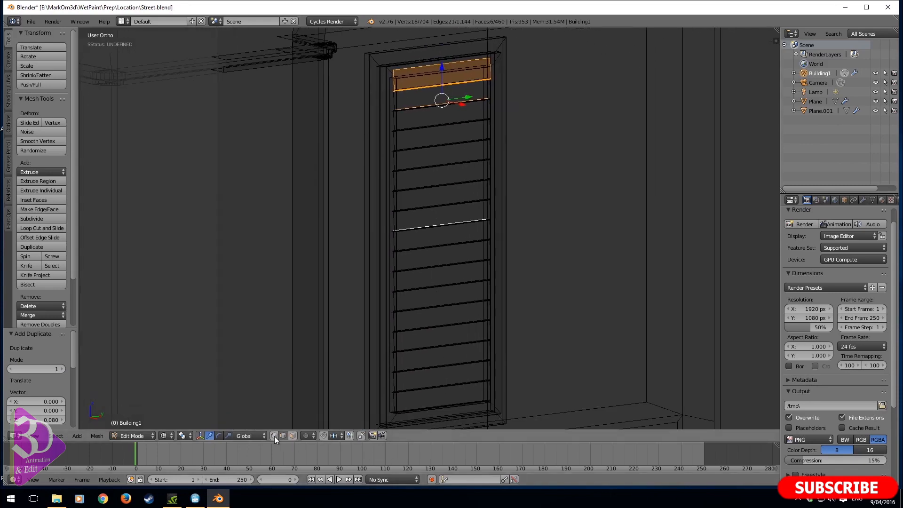
{"action": "key", "text": "KP_3"}
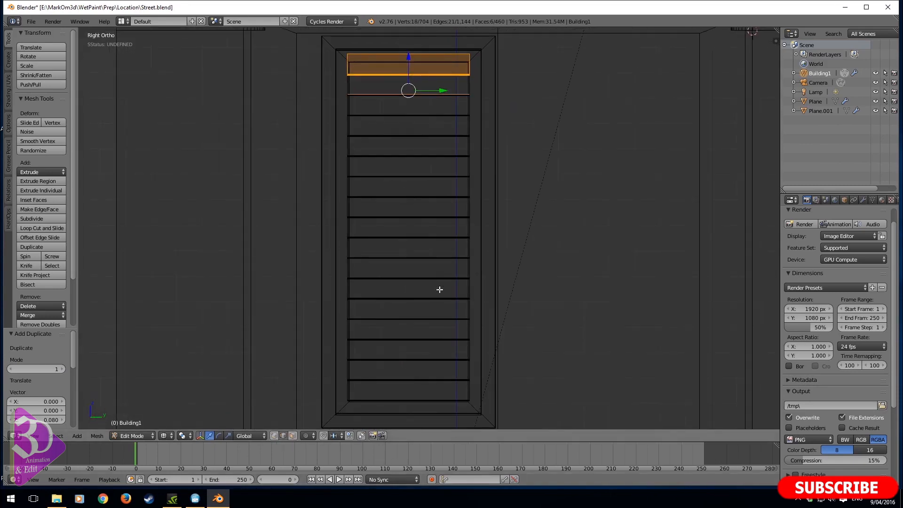
{"action": "scroll", "coordinate": [430, 290], "scroll_direction": "down", "scroll_amount": 1}
{"action": "key", "text": "b"}
{"action": "left_click_drag", "start_coordinate": [429, 100], "coordinate": [391, 363]}
{"action": "key", "text": "ctrl+l"}
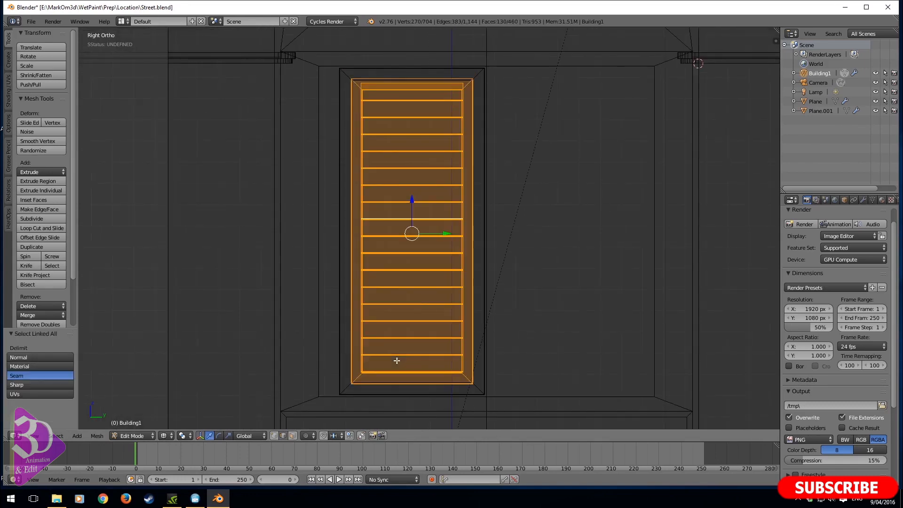
Examine the selected slats and shutter frame in solid shading from an angle and from the right side
{"action": "scroll", "coordinate": [433, 345], "scroll_direction": "up", "scroll_amount": 2}
{"action": "middle_click_drag", "start_coordinate": [434, 345], "coordinate": [393, 353]}
{"action": "scroll", "coordinate": [393, 352], "scroll_direction": "down", "scroll_amount": 1}
{"action": "scroll", "coordinate": [393, 351], "scroll_direction": "up", "scroll_amount": 1}
{"action": "key", "text": "z"}
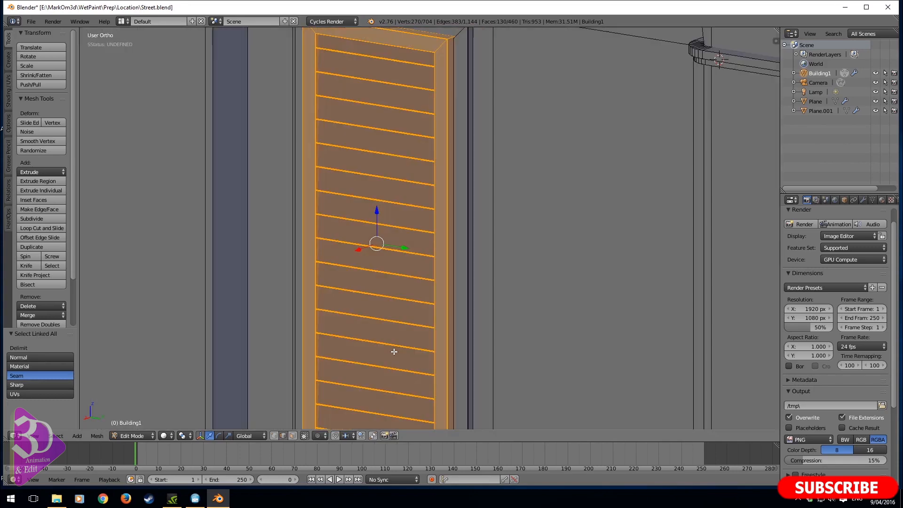
{"action": "key", "text": "z"}
{"action": "key", "text": "KP_3"}
{"action": "key", "text": "z"}
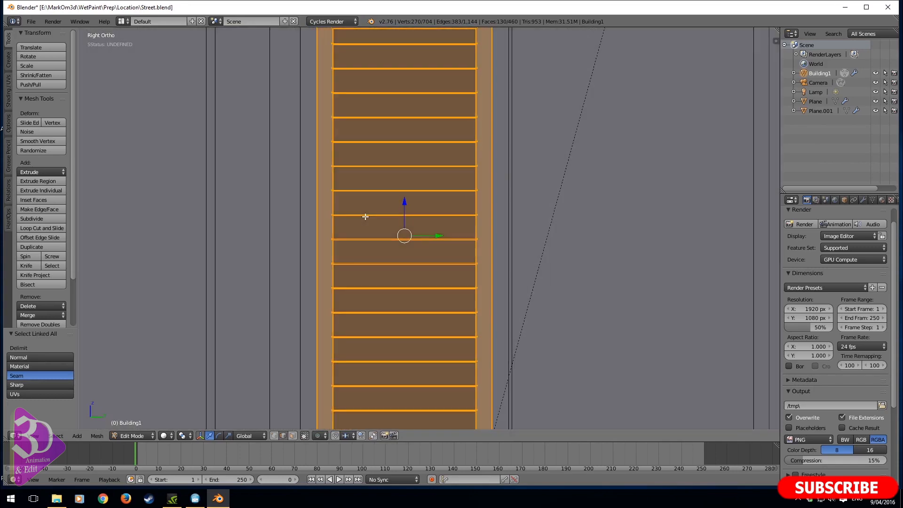
{"action": "key", "text": "z"}
Clear the selection and box-select only the slats inside the inner frame, extending it to their linked geometry
{"action": "key", "text": "a"}
{"action": "scroll", "coordinate": [425, 123], "scroll_direction": "down", "scroll_amount": 3}
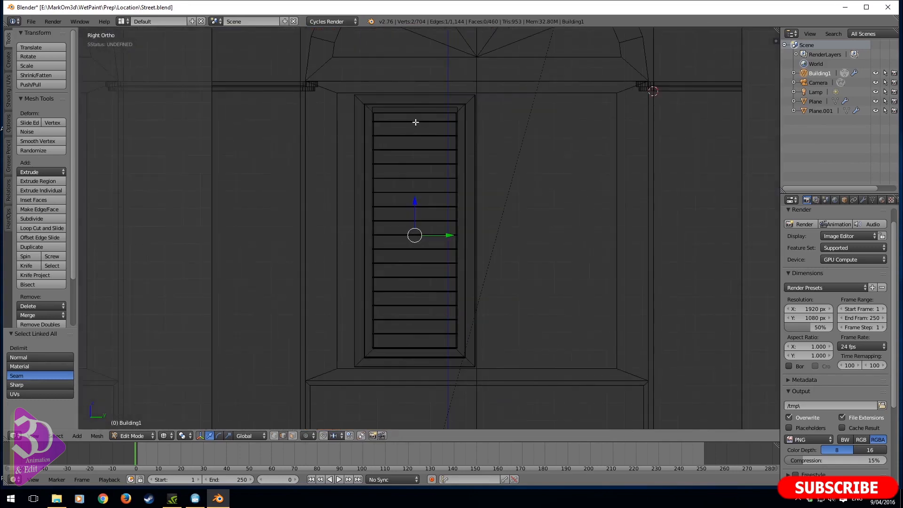
{"action": "key", "text": "b"}
{"action": "left_click_drag", "start_coordinate": [425, 120], "coordinate": [399, 339]}
{"action": "key", "text": "ctrl+l"}
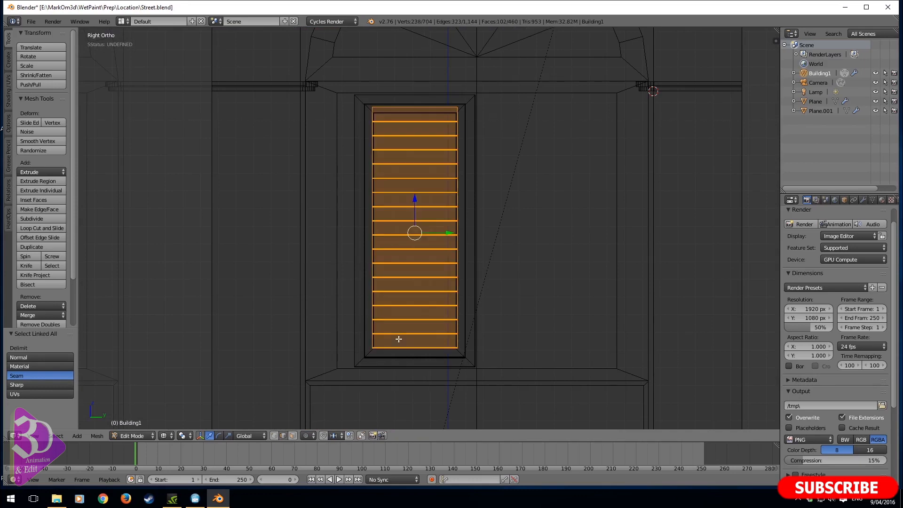
Move the full set of slats -0.007 along X within the shutter frame, undoing the first attempt
{"action": "mouse_move", "coordinate": [398, 339]}
{"action": "middle_mouse_down"}
{"action": "mouse_move", "coordinate": [380, 264]}
{"action": "mouse_move", "coordinate": [399, 240]}
{"action": "mouse_move", "coordinate": [353, 236]}
{"action": "middle_mouse_up"}
{"action": "key", "text": "z"}
{"action": "scroll", "coordinate": [407, 237], "scroll_direction": "up", "scroll_amount": 4}
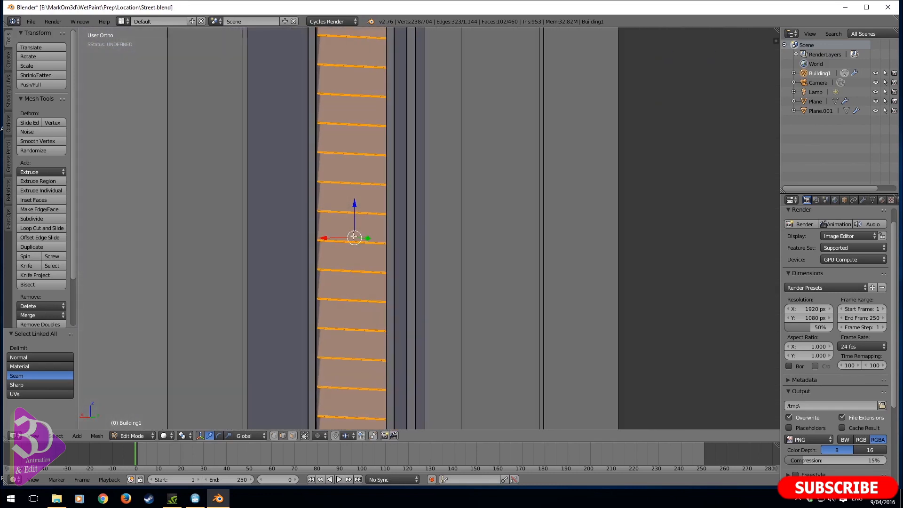
{"action": "left_click_drag", "start_coordinate": [326, 239], "coordinate": [328, 238]}
{"action": "key", "text": "ctrl+z"}
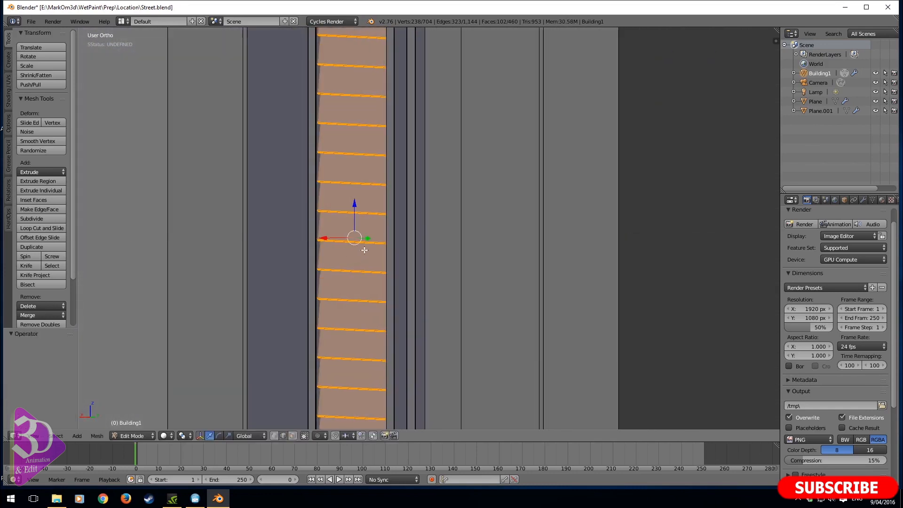
{"action": "middle_click_drag", "start_coordinate": [365, 249], "coordinate": [324, 242]}
{"action": "left_click_drag", "start_coordinate": [322, 235], "coordinate": [325, 234]}
{"action": "scroll", "coordinate": [324, 227], "scroll_direction": "down", "scroll_amount": 8}
{"action": "mouse_move", "coordinate": [318, 234]}
{"action": "middle_mouse_down"}
{"action": "mouse_move", "coordinate": [325, 226]}
{"action": "mouse_move", "coordinate": [362, 239]}
{"action": "mouse_move", "coordinate": [479, 240]}
{"action": "mouse_move", "coordinate": [409, 254]}
{"action": "middle_mouse_up"}
{"action": "key", "text": "z"}
{"action": "key", "text": "z"}
{"action": "scroll", "coordinate": [409, 255], "scroll_direction": "up", "scroll_amount": 5}
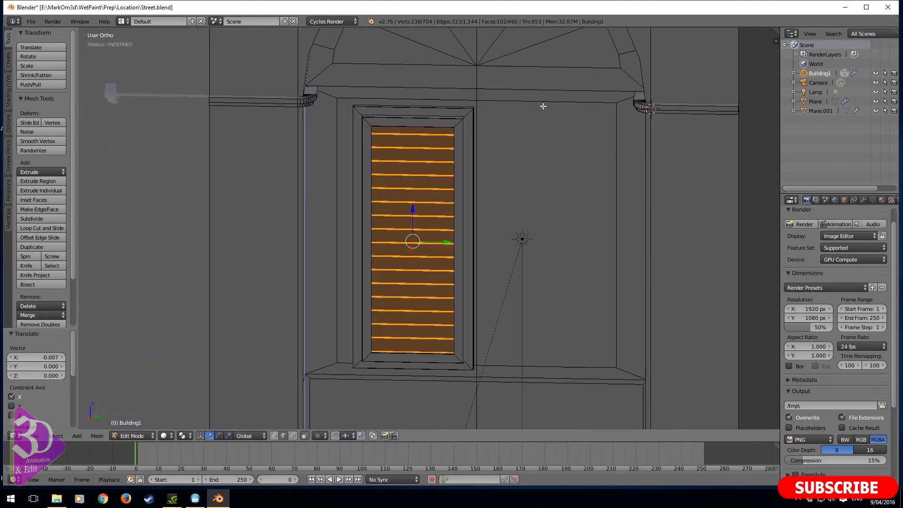
Add the inner and outer frames to the slat selection through linked geometry so the complete shutter is selected
{"action": "middle_click_drag", "start_coordinate": [508, 146], "coordinate": [444, 275], "text": "shift"}
{"action": "scroll", "coordinate": [445, 275], "scroll_direction": "up", "scroll_amount": 1}
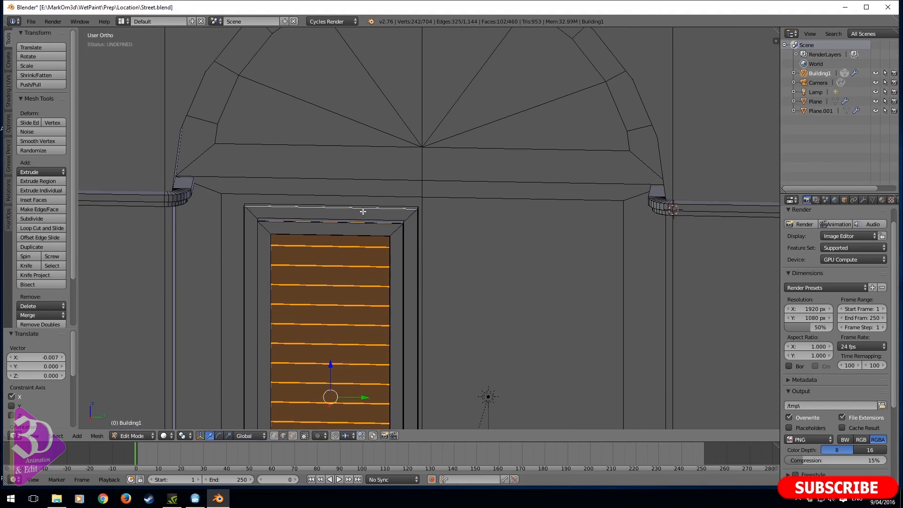
{"action": "key", "text": "ctrl+l"}
{"action": "key", "text": "KP_3"}
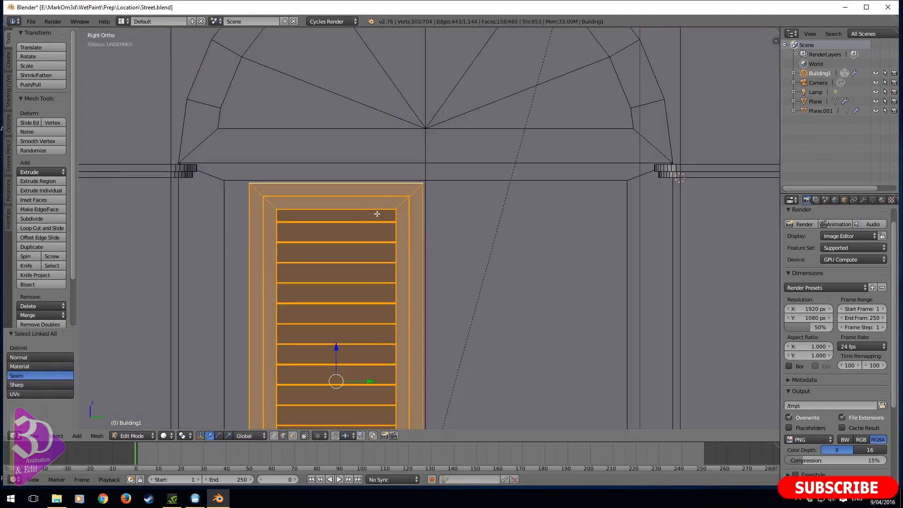
{"action": "scroll", "coordinate": [371, 301], "scroll_direction": "down", "scroll_amount": 3}
{"action": "middle_click_drag", "start_coordinate": [371, 301], "coordinate": [314, 267], "text": "shift"}
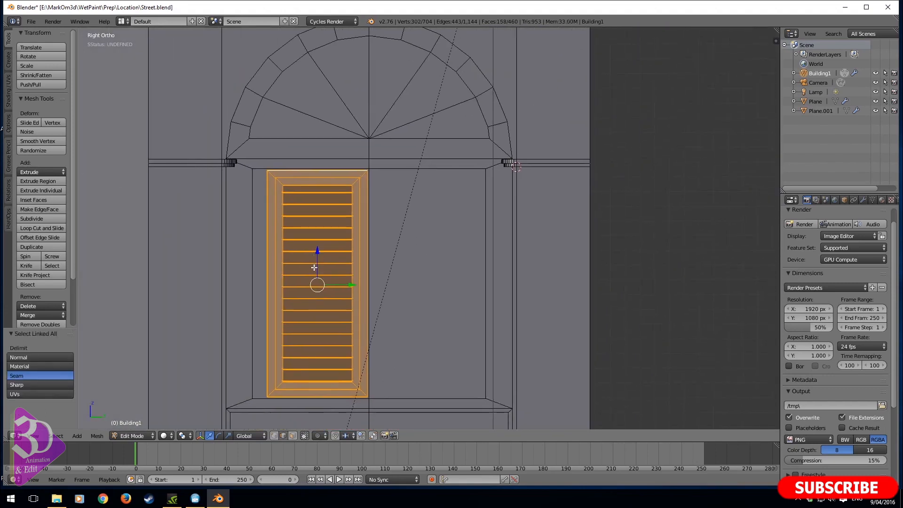
Duplicate the complete shutter 0.706 along Y beside the original, and nudge the copy -0.002 along Y
{"action": "key", "text": "shift+d"}
{"action": "key", "text": "y"}
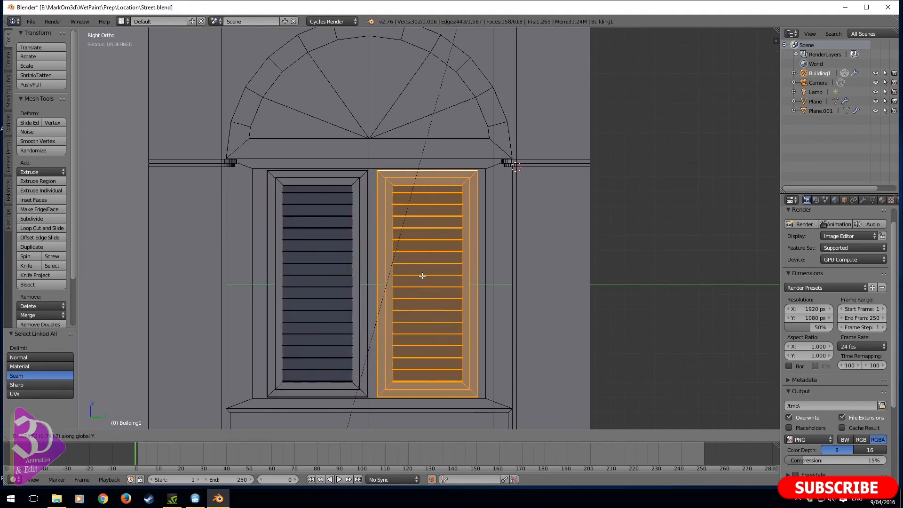
{"action": "left_click", "coordinate": [417, 277]}
{"action": "scroll", "coordinate": [409, 282], "scroll_direction": "up", "scroll_amount": 10}
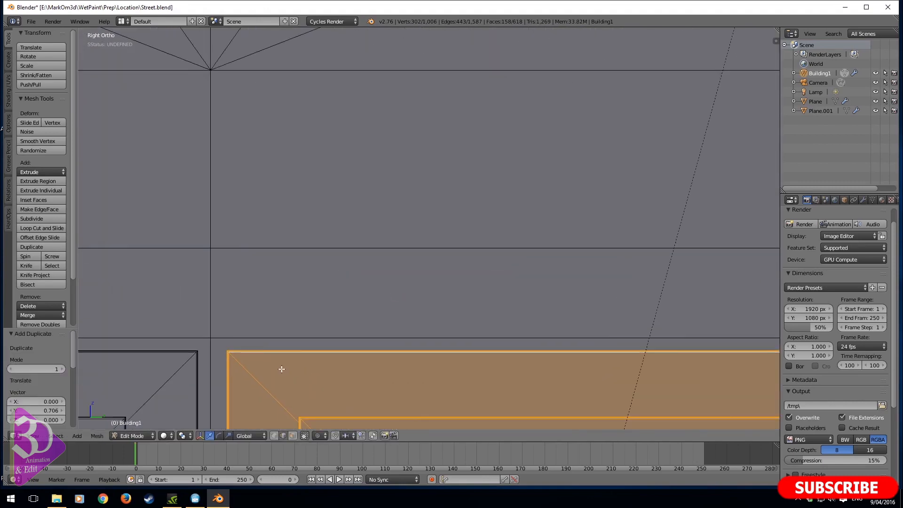
{"action": "middle_click_drag", "start_coordinate": [282, 369], "coordinate": [451, 208], "text": "shift"}
{"action": "scroll", "coordinate": [424, 235], "scroll_direction": "up", "scroll_amount": 7}
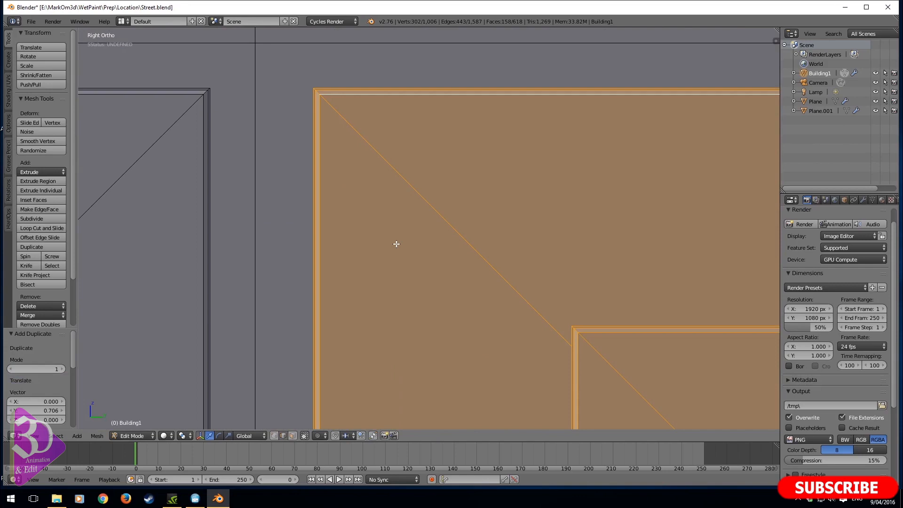
{"action": "key", "text": "g"}
{"action": "key", "text": "y"}
{"action": "left_click", "coordinate": [387, 247]}
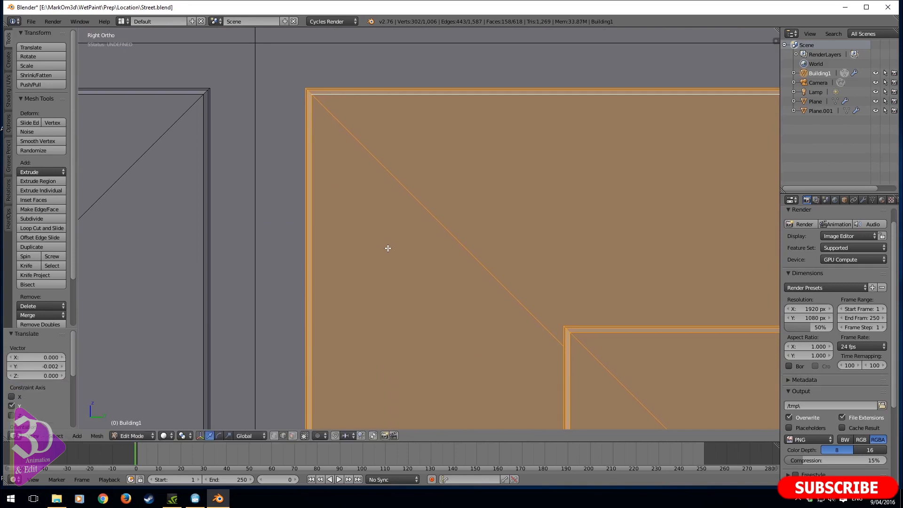
Render the scene from the camera to check the paired shutters across the facade
{"action": "scroll", "coordinate": [387, 247], "scroll_direction": "down", "scroll_amount": 15}
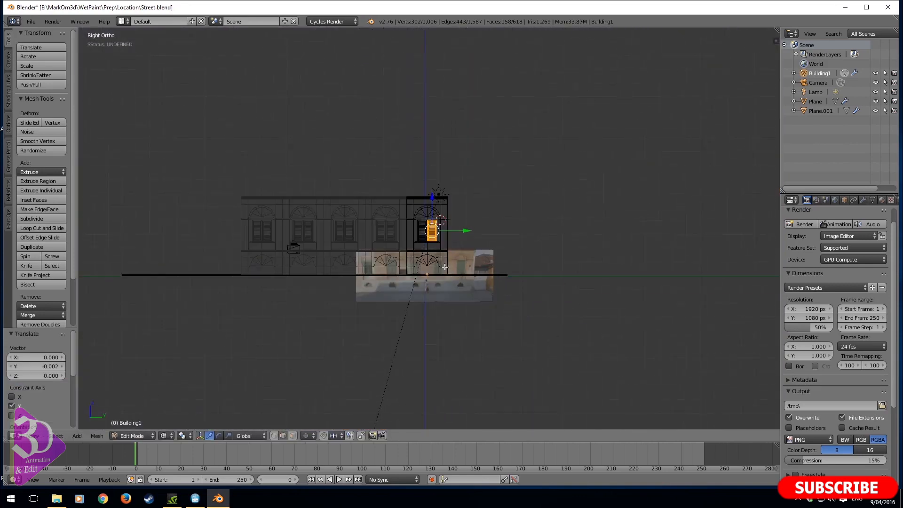
{"action": "key", "text": "z"}
{"action": "key", "text": "KP_0"}
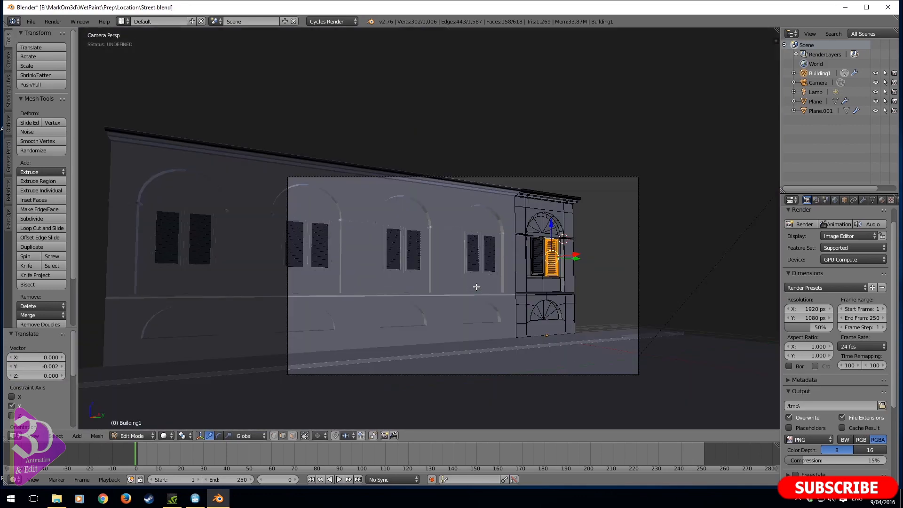
{"action": "key", "text": "F12"}
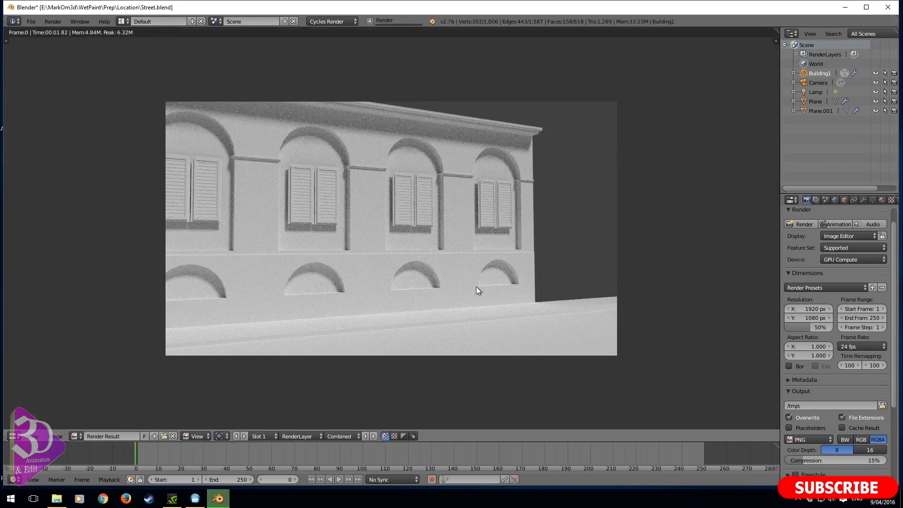
{"action": "key", "text": "Escape"}
Add the original shutter to the selected copy through linked geometry so both complete shutters are selected
{"action": "middle_click_drag", "start_coordinate": [476, 290], "coordinate": [395, 250]}
{"action": "middle_click_drag", "start_coordinate": [498, 254], "coordinate": [428, 275], "text": "shift"}
{"action": "scroll", "coordinate": [430, 276], "scroll_direction": "up", "scroll_amount": 13}
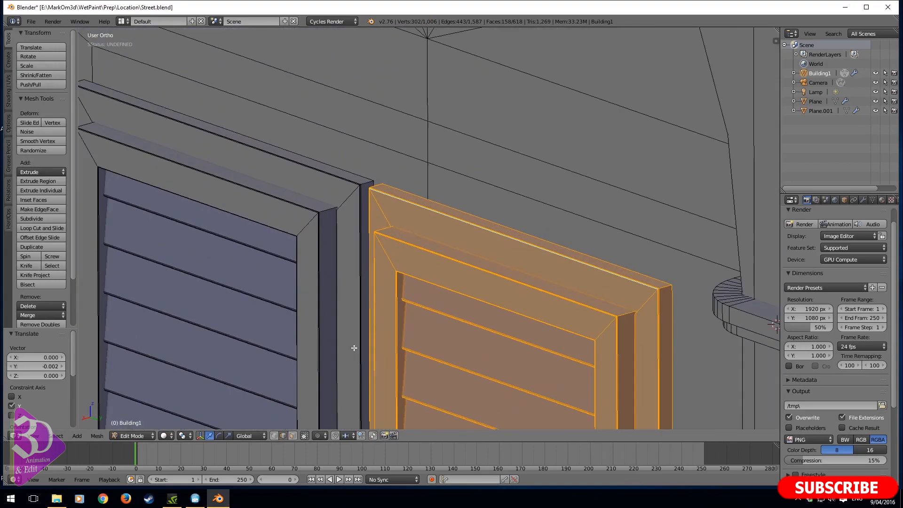
{"action": "key", "text": "z"}
{"action": "mouse_move", "coordinate": [360, 238]}
{"action": "left_mouse_down", "text": "ctrl"}
{"action": "mouse_move", "coordinate": [282, 254]}
{"action": "mouse_move", "coordinate": [287, 171]}
{"action": "left_mouse_up", "text": "ctrl"}
{"action": "scroll", "coordinate": [346, 181], "scroll_direction": "down", "scroll_amount": 8}
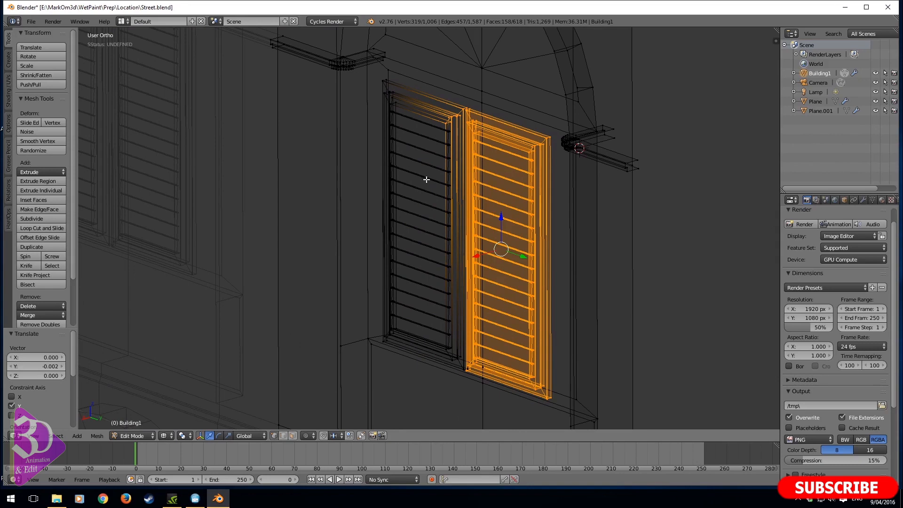
{"action": "key", "text": "b"}
{"action": "left_click_drag", "start_coordinate": [463, 116], "coordinate": [441, 353]}
{"action": "key", "text": "ctrl+l"}
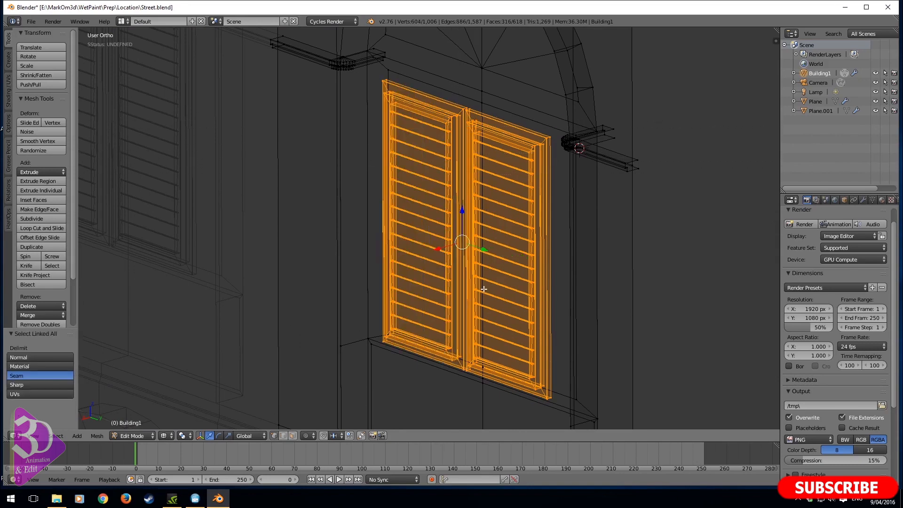
Move both shutters -0.111 along X deeper into the window recess and render the camera view
{"action": "key", "text": "z"}
{"action": "middle_click_drag", "start_coordinate": [484, 289], "coordinate": [451, 286]}
{"action": "key", "text": "g"}
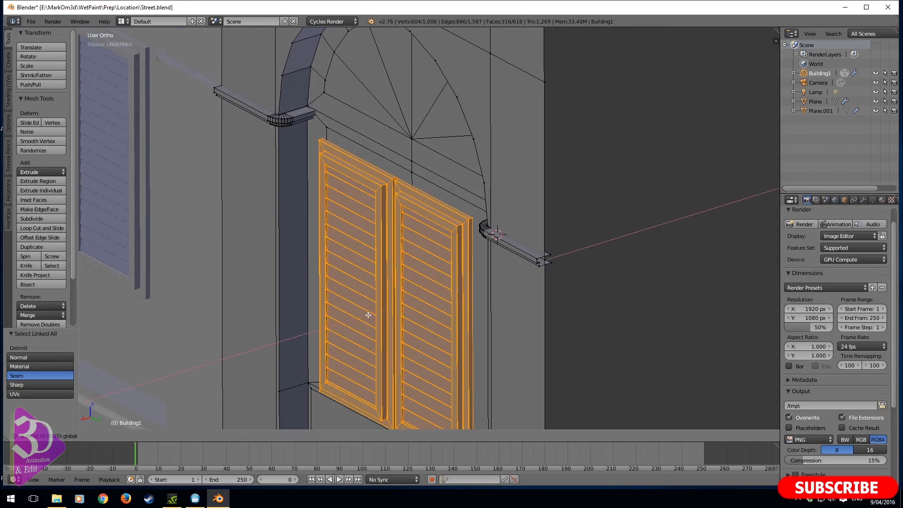
{"action": "key", "text": "x"}
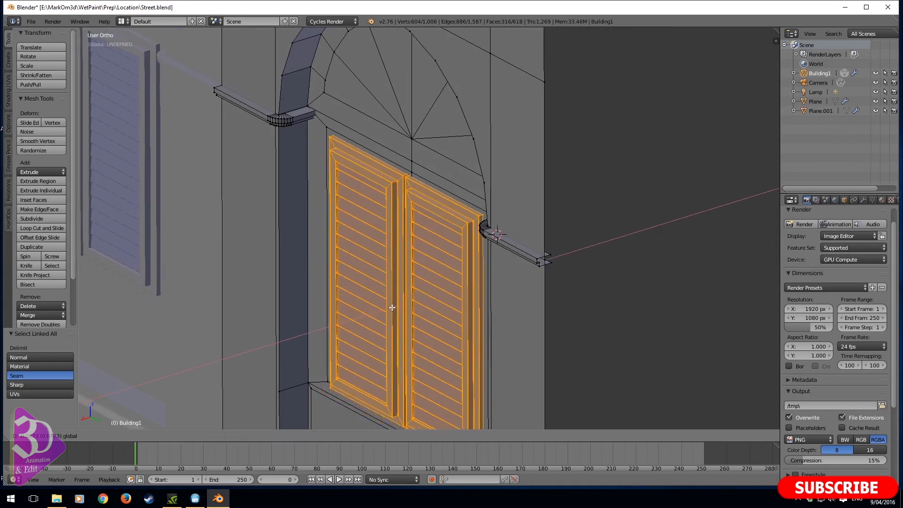
{"action": "left_click", "coordinate": [429, 301]}
{"action": "scroll", "coordinate": [429, 301], "scroll_direction": "down", "scroll_amount": 4}
{"action": "scroll", "coordinate": [391, 281], "scroll_direction": "down", "scroll_amount": 5}
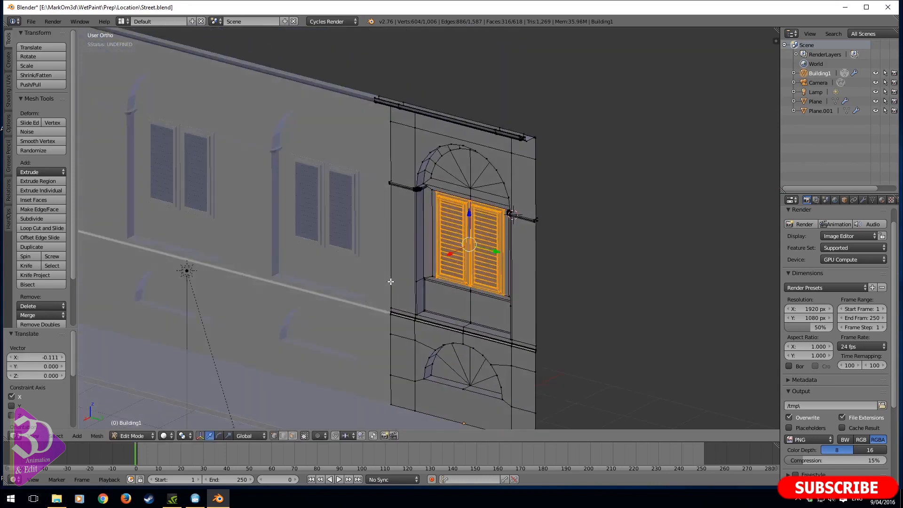
{"action": "key", "text": "F12"}
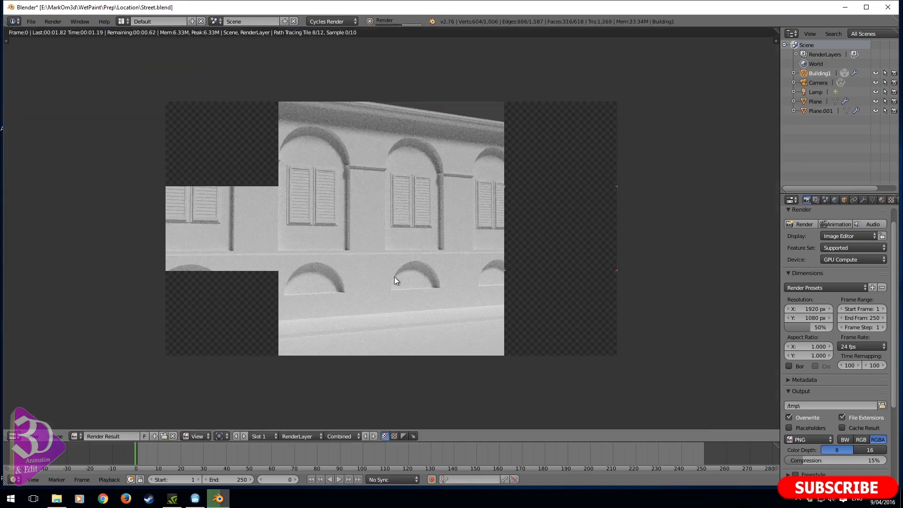
Set the Cycles render samples to 100 and render the camera view
{"action": "scroll", "coordinate": [833, 398], "scroll_direction": "down", "scroll_amount": 5}
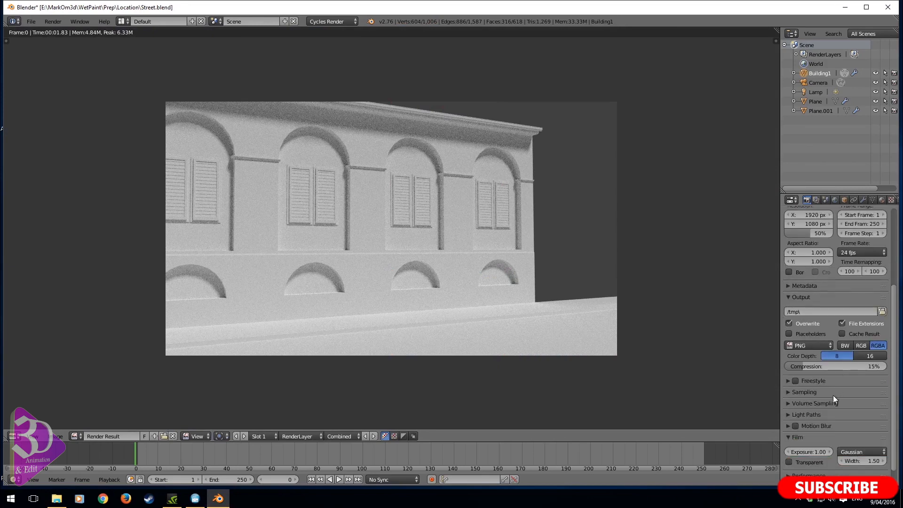
{"action": "scroll", "coordinate": [863, 458], "scroll_direction": "down", "scroll_amount": 1}
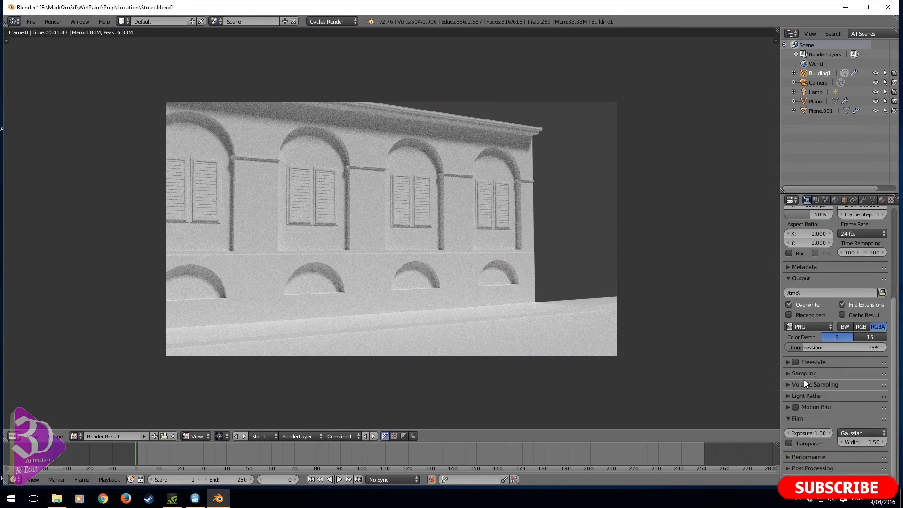
{"action": "left_click", "coordinate": [789, 373]}
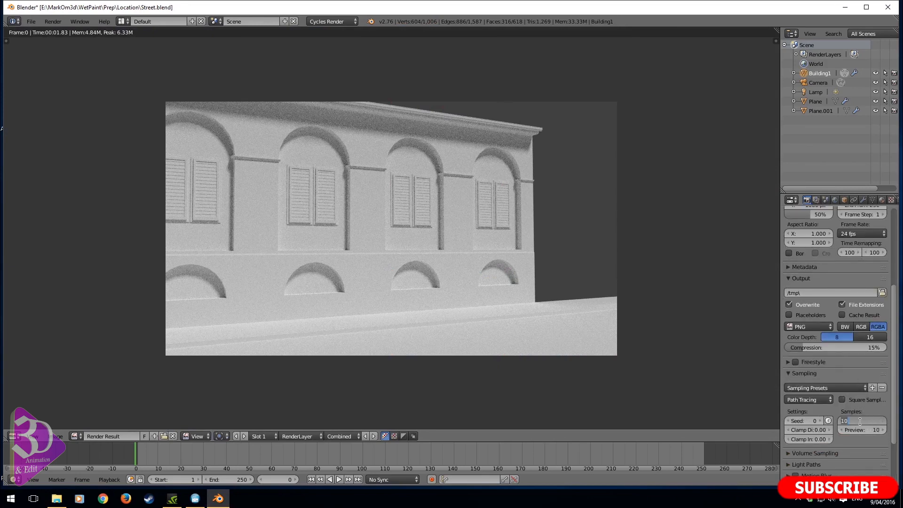
{"action": "type", "text": "100"}
{"action": "key", "text": "F12"}
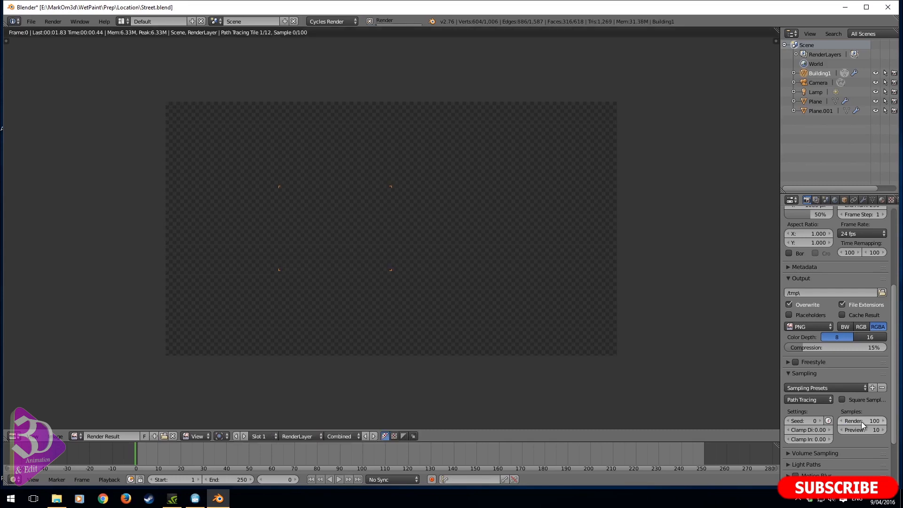
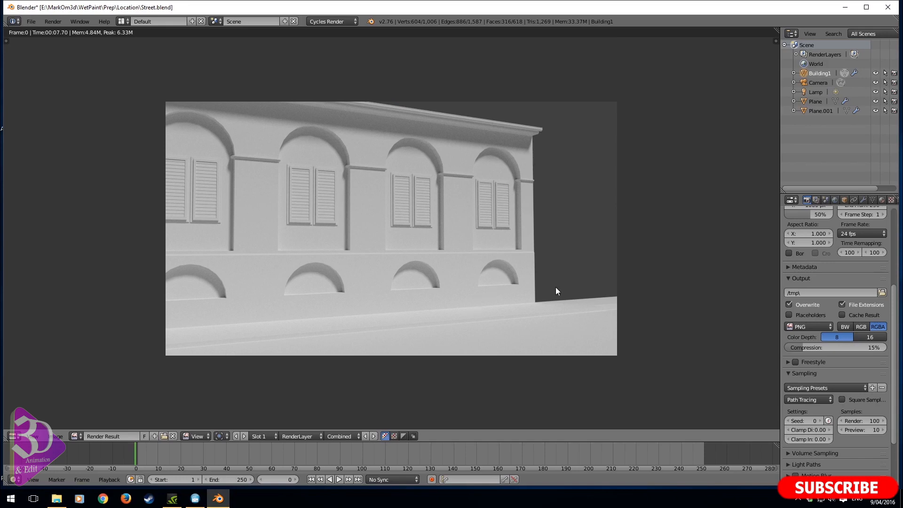
Examine the facade and neighbouring gate in the background photo against the model in right orthographic wireframe view
{"action": "middle_click_drag", "start_coordinate": [489, 296], "coordinate": [552, 317]}
{"action": "key", "text": "Escape"}
{"action": "scroll", "coordinate": [511, 323], "scroll_direction": "down", "scroll_amount": 4}
{"action": "key", "text": "KP_1"}
{"action": "key", "text": "z"}
{"action": "key", "text": "KP_3"}
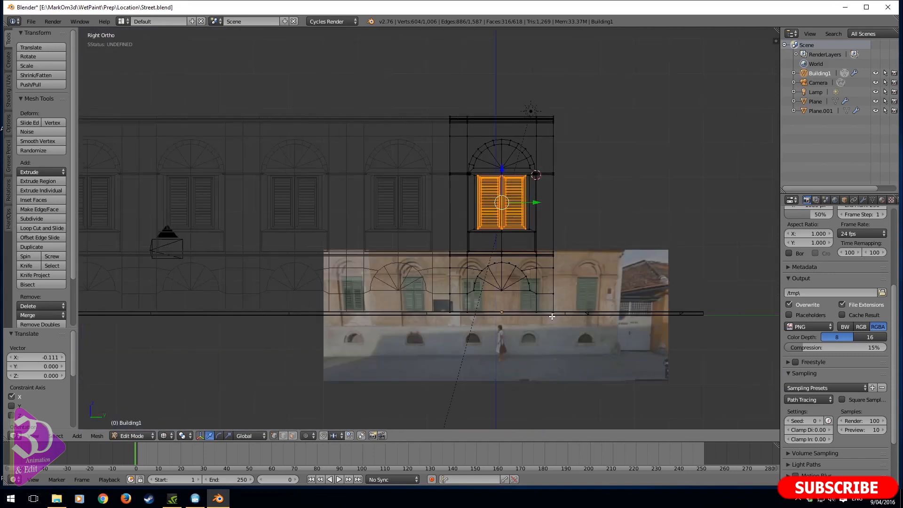
{"action": "middle_click_drag", "start_coordinate": [635, 336], "coordinate": [490, 306], "text": "shift"}
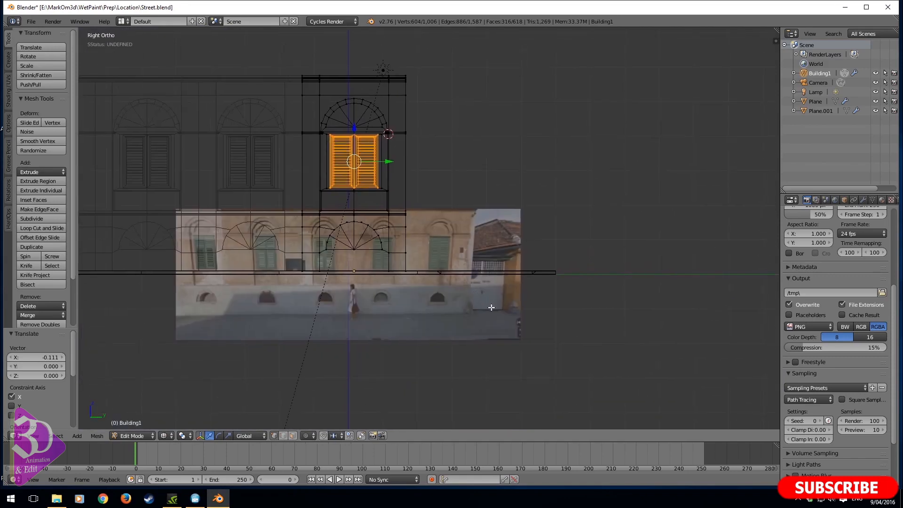
{"action": "scroll", "coordinate": [502, 334], "scroll_direction": "up", "scroll_amount": 3}
{"action": "middle_click_drag", "start_coordinate": [366, 349], "coordinate": [343, 243], "text": "shift"}
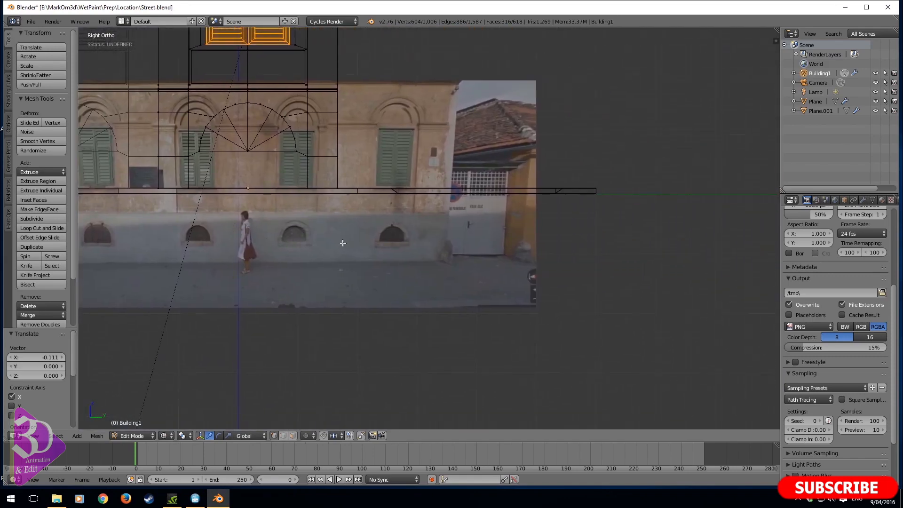
{"action": "middle_click_drag", "start_coordinate": [444, 262], "coordinate": [540, 316], "text": "shift"}
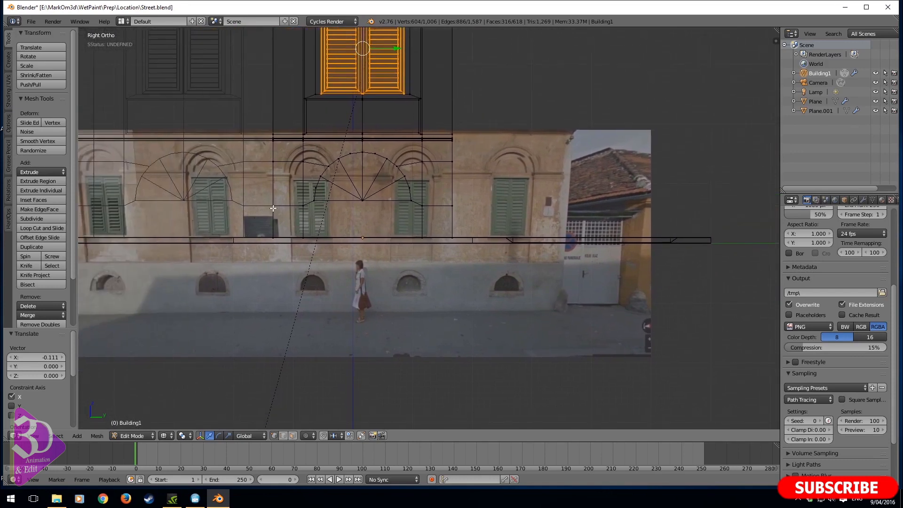
{"action": "middle_click_drag", "start_coordinate": [364, 224], "coordinate": [240, 231], "text": "shift"}
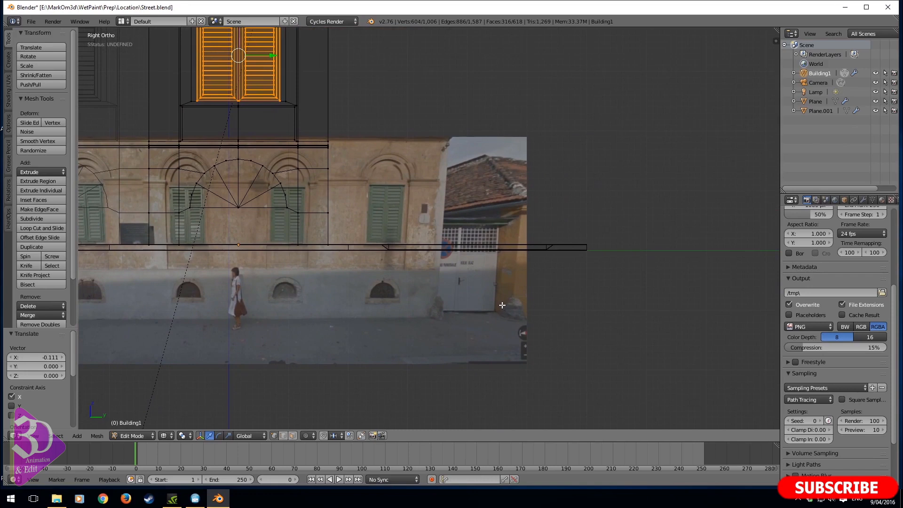
{"action": "scroll", "coordinate": [428, 301], "scroll_direction": "down", "scroll_amount": 4}
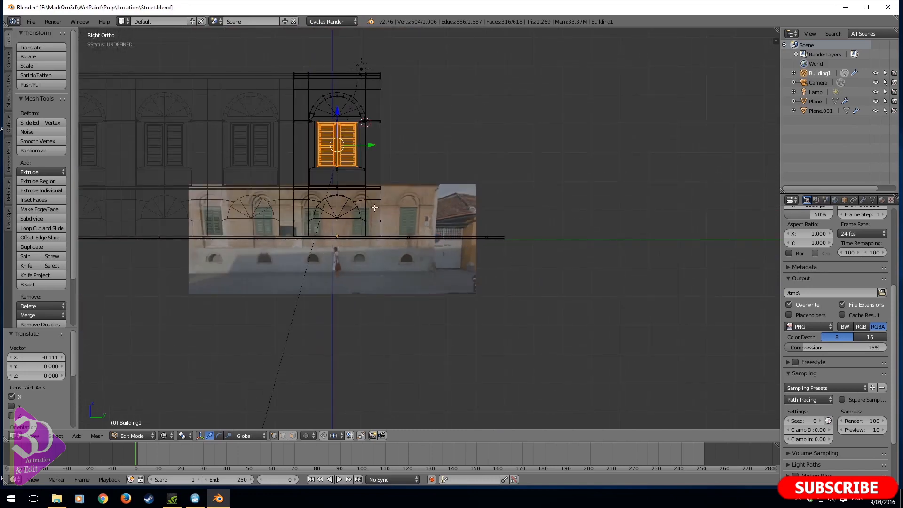
Replace the first right-view background image with the locaiton2 reference photo and inspect the buildings beyond the facade
{"action": "key", "text": "n"}
{"action": "scroll", "coordinate": [693, 259], "scroll_direction": "down", "scroll_amount": 2}
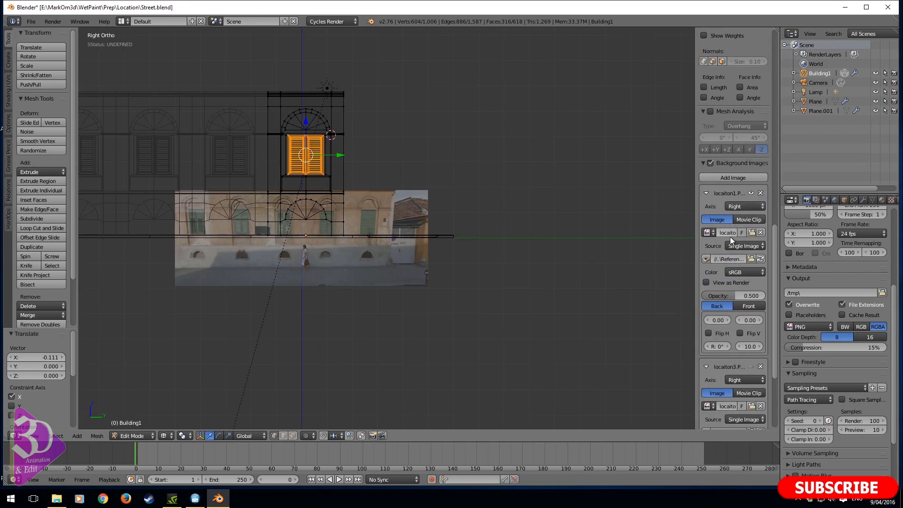
{"action": "left_click", "coordinate": [752, 232]}
{"action": "left_click", "coordinate": [165, 96]}
{"action": "double_click", "coordinate": [164, 96]}
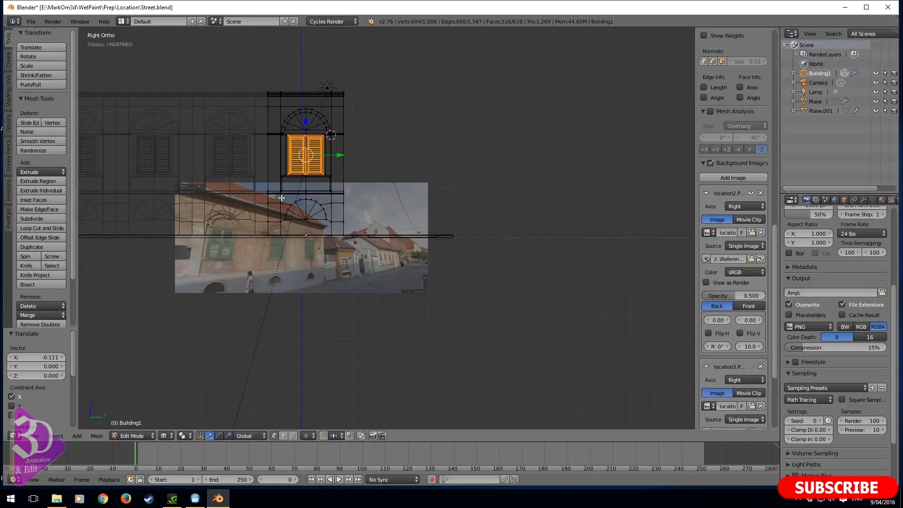
{"action": "scroll", "coordinate": [345, 269], "scroll_direction": "up", "scroll_amount": 7}
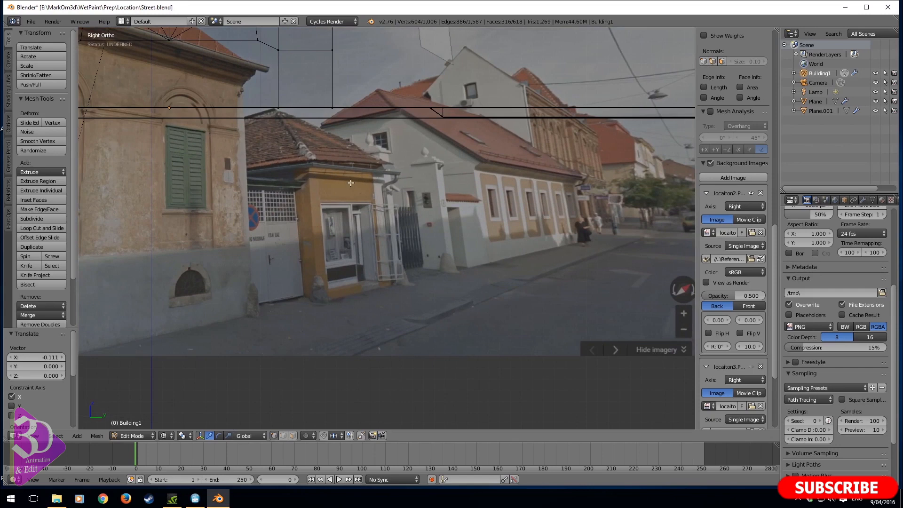
{"action": "scroll", "coordinate": [331, 287], "scroll_direction": "down", "scroll_amount": 3}
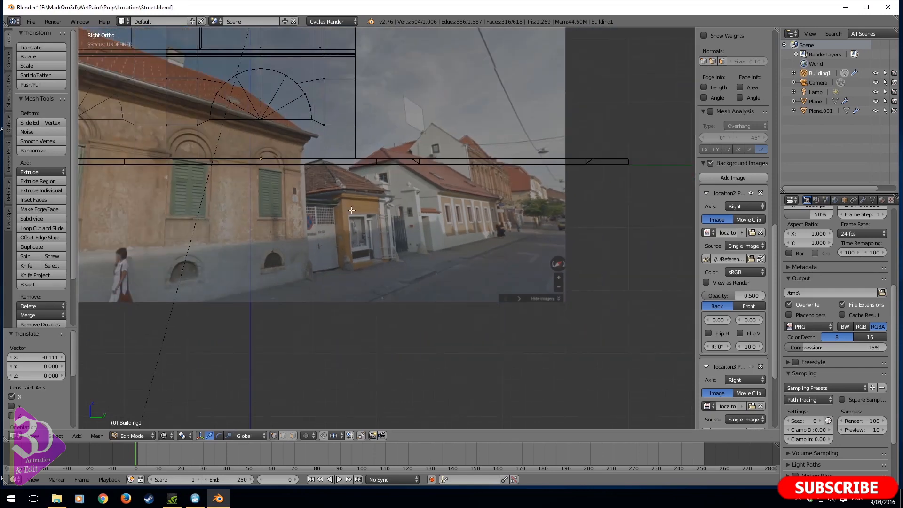
{"action": "middle_click_drag", "start_coordinate": [333, 174], "coordinate": [413, 278], "text": "shift"}
Leave mesh editing on the building, snap the 3D cursor to the scene centre, and add a cube there
{"action": "middle_click_drag", "start_coordinate": [405, 257], "coordinate": [425, 261]}
{"action": "key", "text": "Tab"}
{"action": "middle_click_drag", "start_coordinate": [562, 246], "coordinate": [519, 271]}
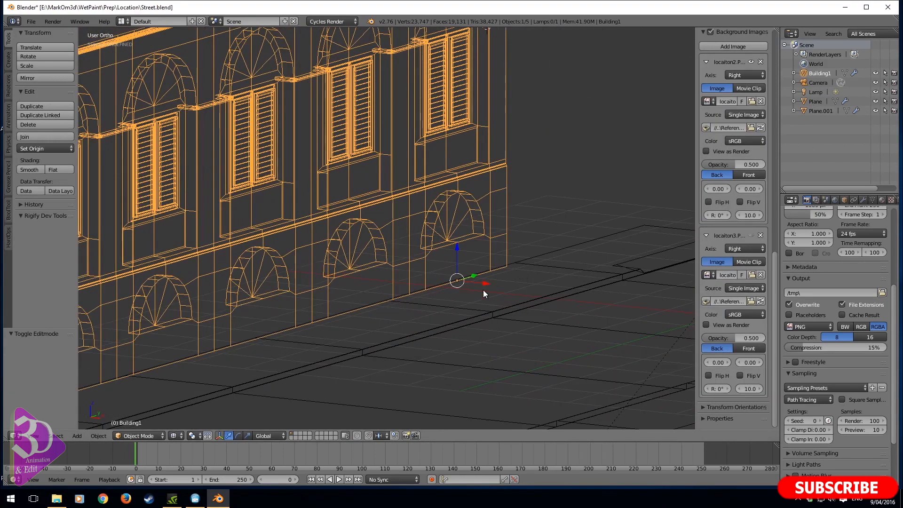
{"action": "scroll", "coordinate": [484, 292], "scroll_direction": "down", "scroll_amount": 4}
{"action": "key", "text": "shift+s"}
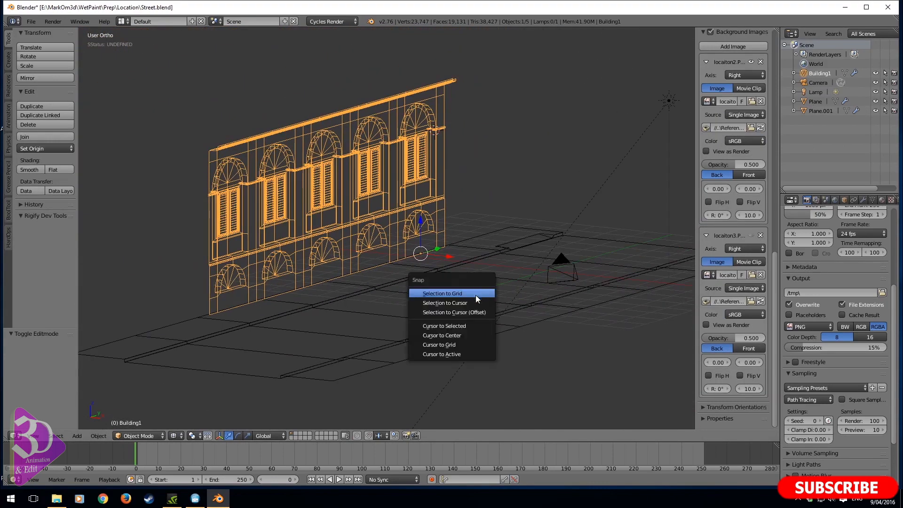
{"action": "left_click", "coordinate": [461, 334]}
{"action": "key", "text": "shift+a"}
{"action": "mouse_move", "coordinate": [464, 316]}
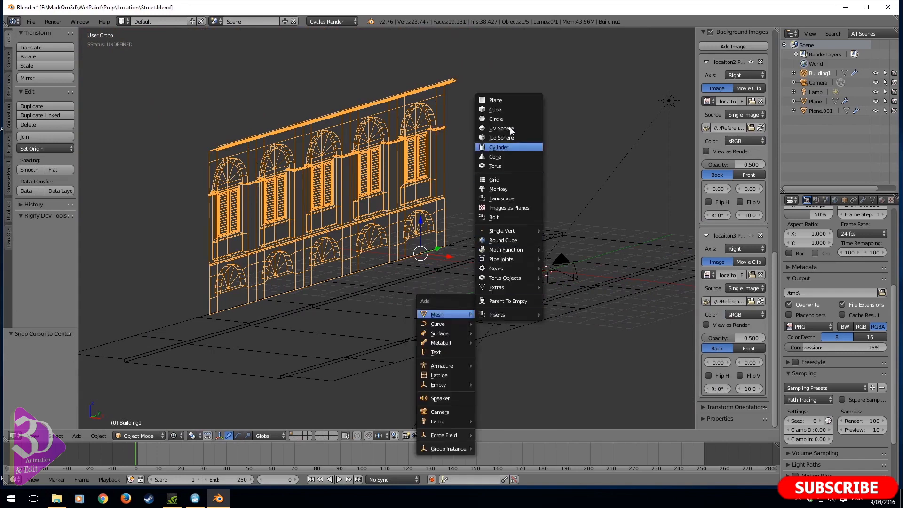
{"action": "left_click", "coordinate": [495, 110]}
In Edit Mode, move the cube's mesh -7.374 along X, 6.783 along Y and 1.146 along Z beyond the street's end
{"action": "key", "text": "Tab"}
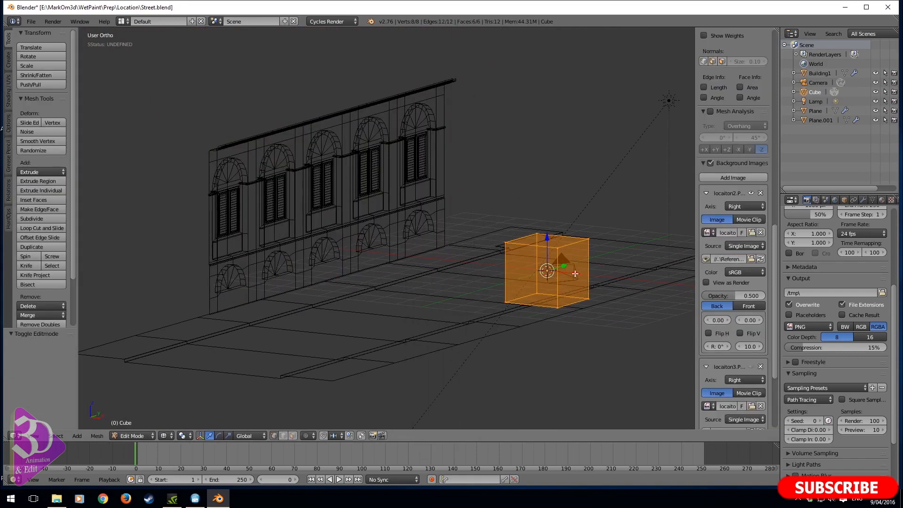
{"action": "key", "text": "g"}
{"action": "key", "text": "x"}
{"action": "left_click", "coordinate": [378, 236]}
{"action": "key", "text": "KP_3"}
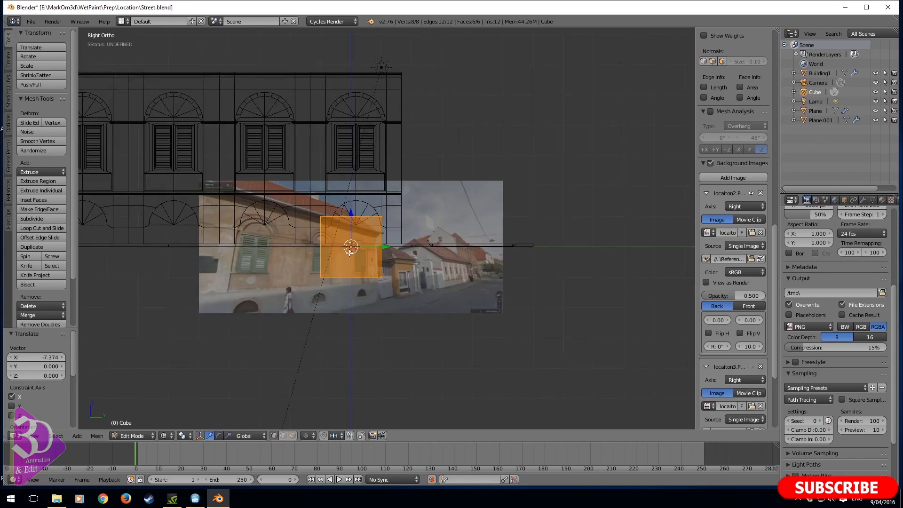
{"action": "key", "text": "g"}
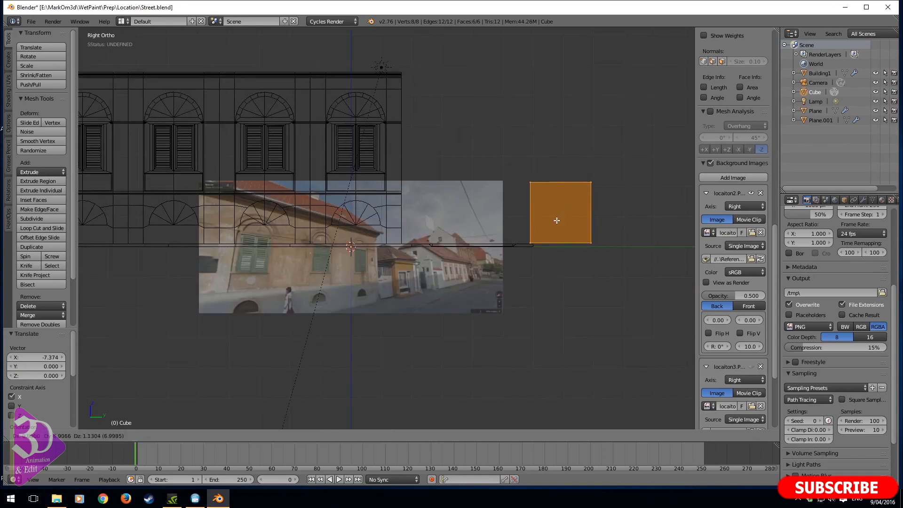
{"action": "left_click", "coordinate": [553, 220]}
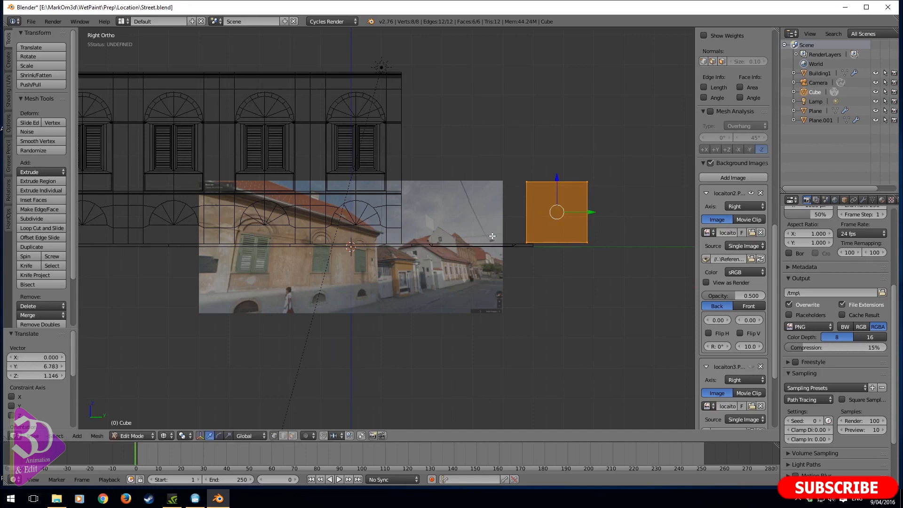
Shift the cube's mesh 1.545 along X
{"action": "middle_click_drag", "start_coordinate": [492, 236], "coordinate": [494, 256]}
{"action": "key", "text": "Tab"}
{"action": "key", "text": "Tab"}
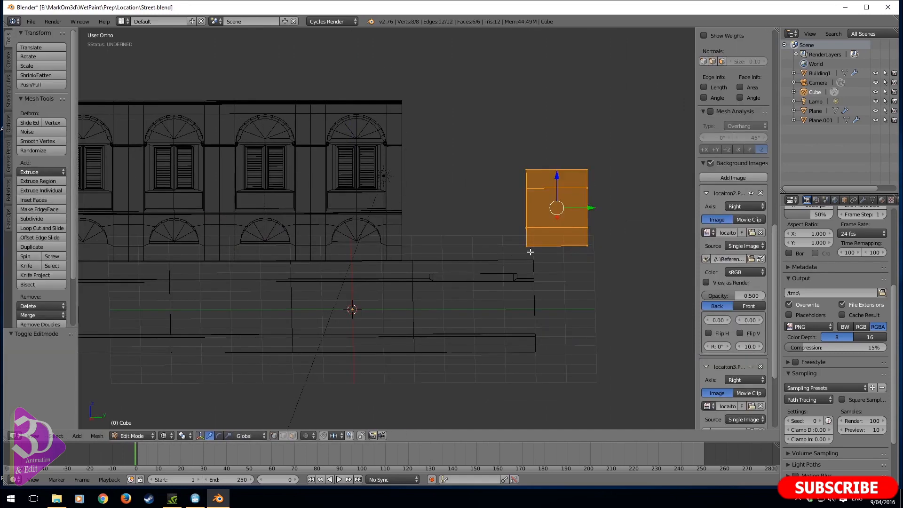
{"action": "middle_click_drag", "start_coordinate": [523, 204], "coordinate": [549, 215]}
{"action": "left_click_drag", "start_coordinate": [551, 190], "coordinate": [571, 208]}
Delete the bottom face of the cube
{"action": "right_click", "coordinate": [555, 226]}
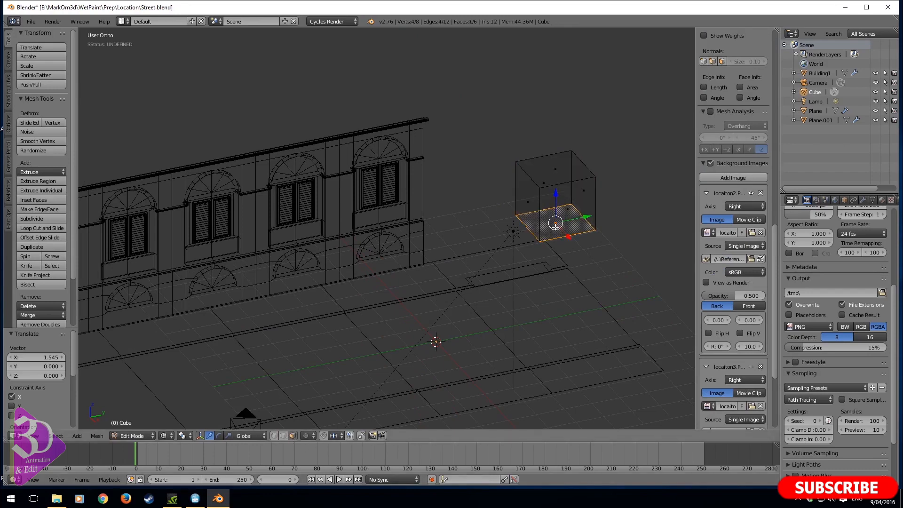
{"action": "key", "text": "x"}
{"action": "left_click", "coordinate": [555, 226]}
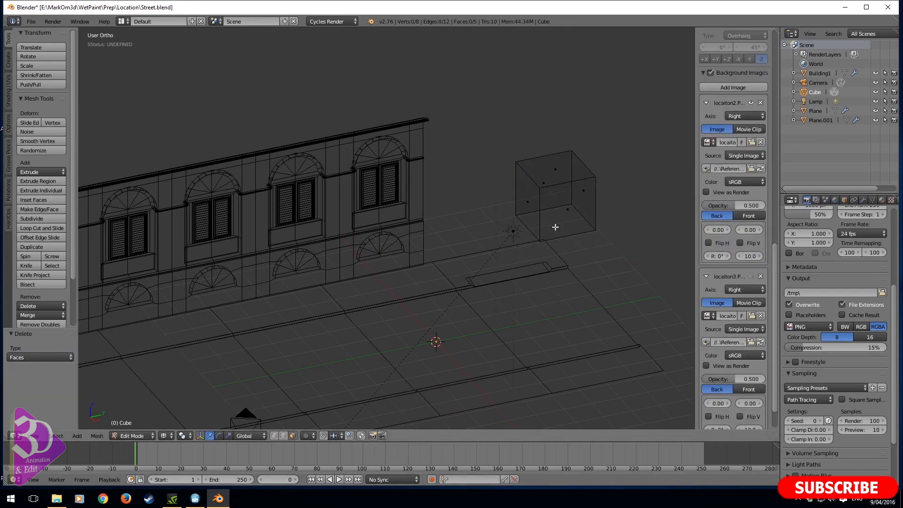
Select the cube's linked geometry in right view and move it 0.200 along Y and -0.100 along Z against the street's end
{"action": "key", "text": "KP_3"}
{"action": "middle_click_drag", "start_coordinate": [589, 231], "coordinate": [426, 229], "text": "shift"}
{"action": "scroll", "coordinate": [425, 230], "scroll_direction": "up", "scroll_amount": 3}
{"action": "right_click", "coordinate": [400, 210]}
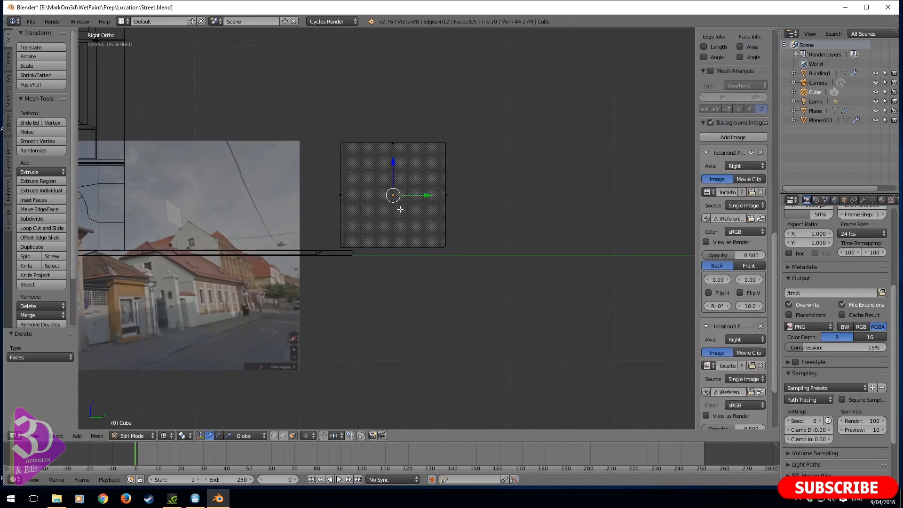
{"action": "key", "text": "ctrl+l"}
{"action": "key", "text": "g"}
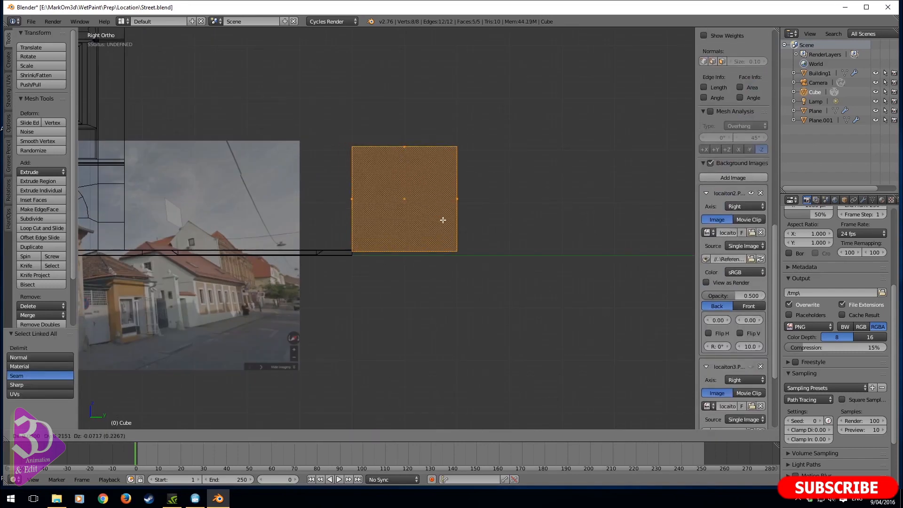
{"action": "left_click", "coordinate": [436, 224]}
Widen the box by moving its side face away from the street 1.000 along Y
{"action": "scroll", "coordinate": [430, 231], "scroll_direction": "up", "scroll_amount": 1, "text": "shift"}
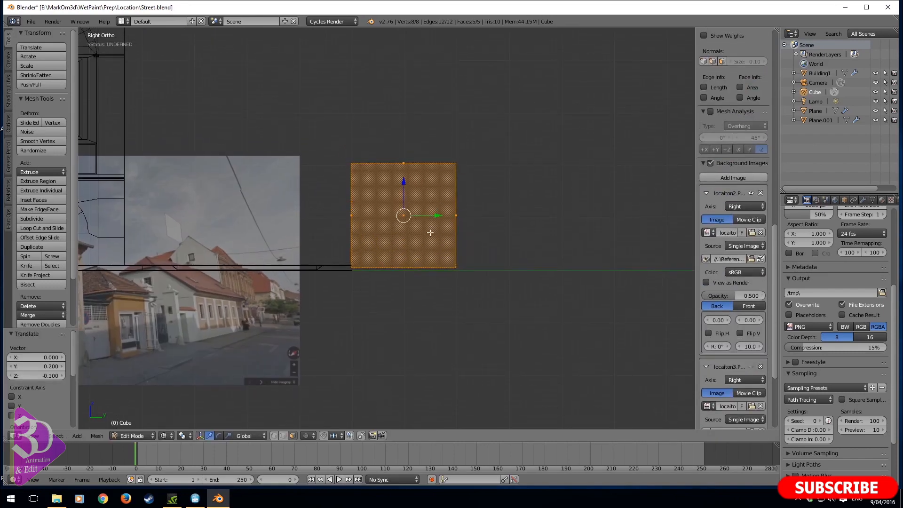
{"action": "scroll", "coordinate": [426, 230], "scroll_direction": "up", "scroll_amount": 4}
{"action": "scroll", "coordinate": [348, 277], "scroll_direction": "down", "scroll_amount": 4}
{"action": "scroll", "coordinate": [268, 342], "scroll_direction": "down", "scroll_amount": 2}
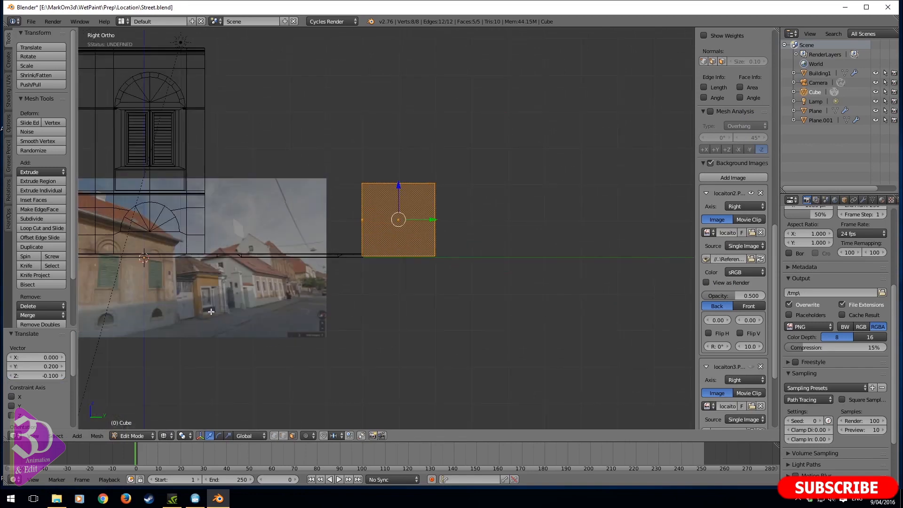
{"action": "scroll", "coordinate": [210, 312], "scroll_direction": "up", "scroll_amount": 1}
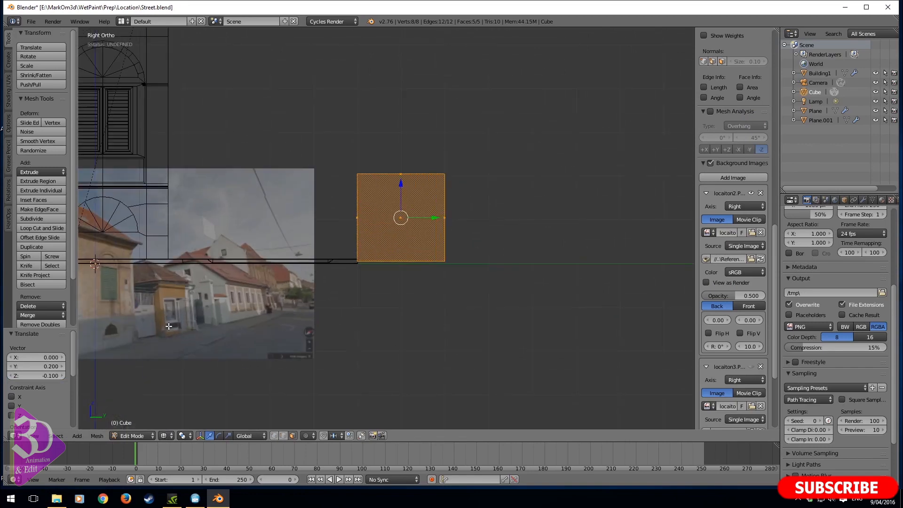
{"action": "middle_click_drag", "start_coordinate": [442, 281], "coordinate": [411, 339], "text": "shift"}
{"action": "scroll", "coordinate": [430, 290], "scroll_direction": "up", "scroll_amount": 1}
{"action": "right_click", "coordinate": [429, 289]}
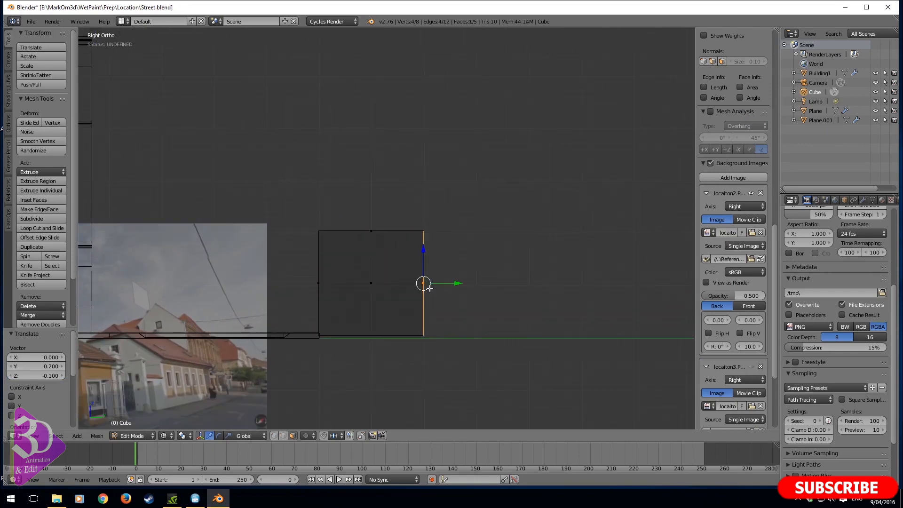
{"action": "left_click_drag", "start_coordinate": [456, 283], "coordinate": [512, 282]}
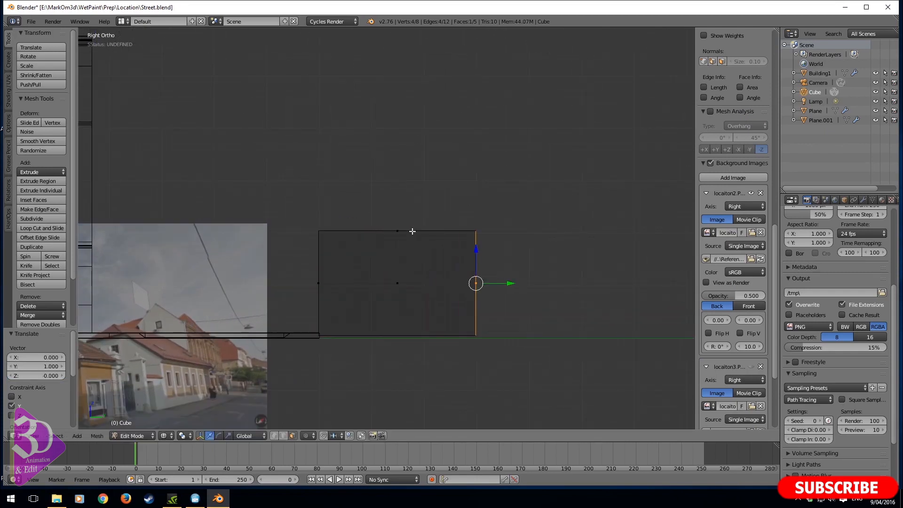
Raise the top face of the box 0.959 along Z
{"action": "right_click", "coordinate": [412, 231]}
{"action": "middle_click_drag", "start_coordinate": [377, 268], "coordinate": [520, 238], "text": "shift"}
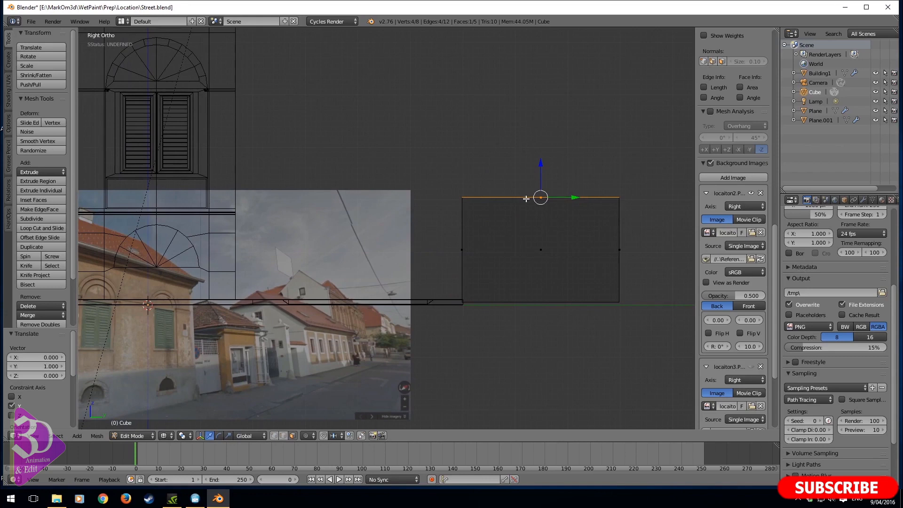
{"action": "left_click_drag", "start_coordinate": [540, 171], "coordinate": [558, 97]}
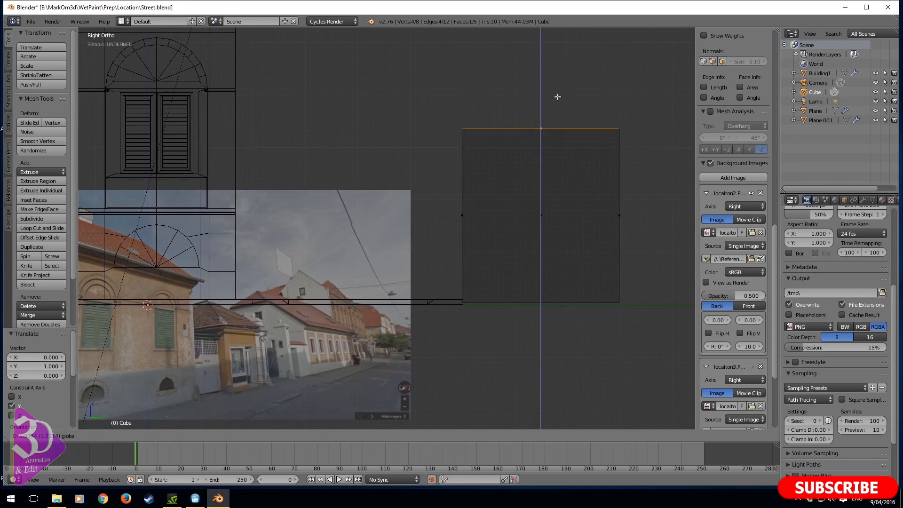
{"action": "left_click_drag", "start_coordinate": [557, 96], "coordinate": [554, 115]}
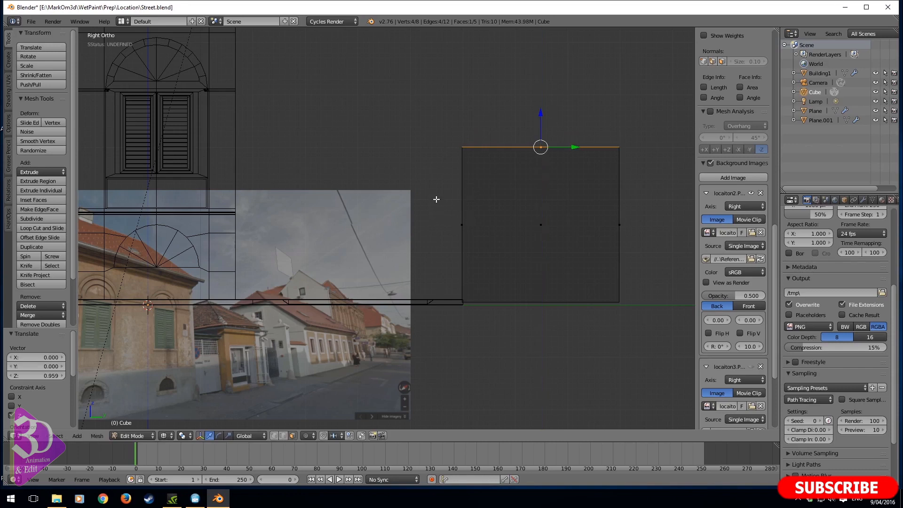
Delete the top and rear faces of the box, leaving only its street-facing front and two side walls
{"action": "key", "text": "x"}
{"action": "left_click", "coordinate": [437, 199]}
{"action": "middle_click_drag", "start_coordinate": [436, 200], "coordinate": [515, 226]}
{"action": "right_click", "coordinate": [518, 223]}
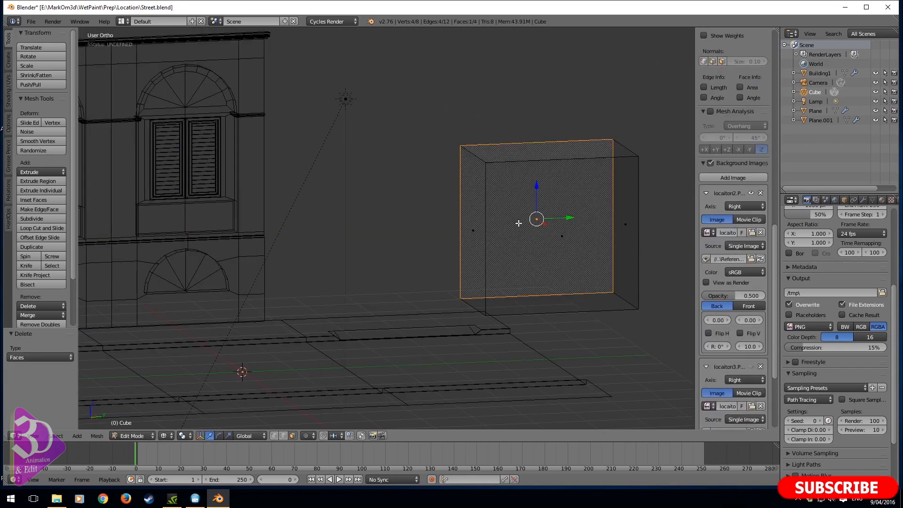
{"action": "key", "text": "x"}
{"action": "left_click", "coordinate": [518, 223]}
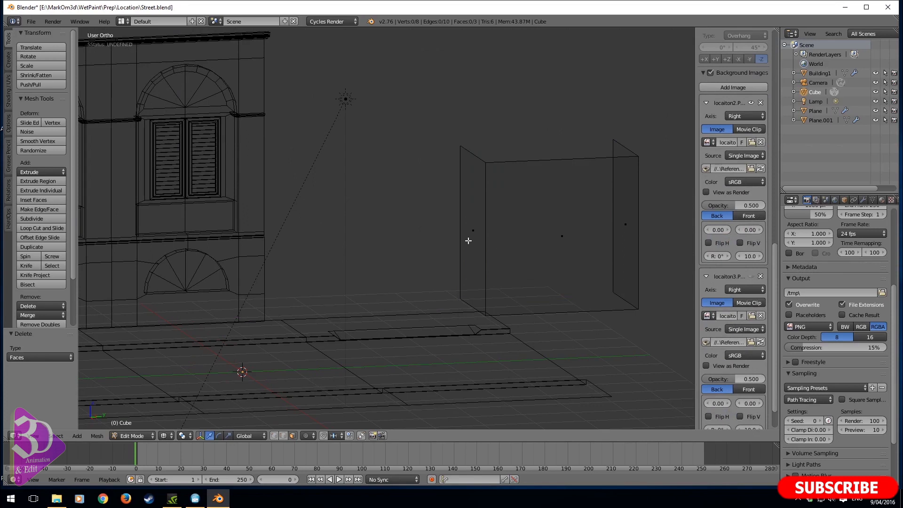
Deepen the box by moving the two rear vertical edges of its side walls -4.191 along X
{"action": "left_click", "coordinate": [283, 435]}
{"action": "right_click", "coordinate": [460, 238]}
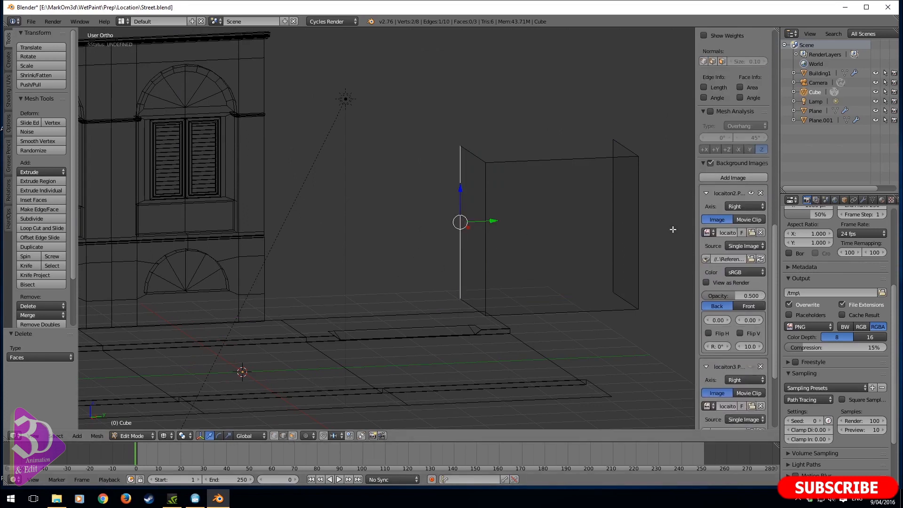
{"action": "right_click", "coordinate": [615, 234], "text": "shift"}
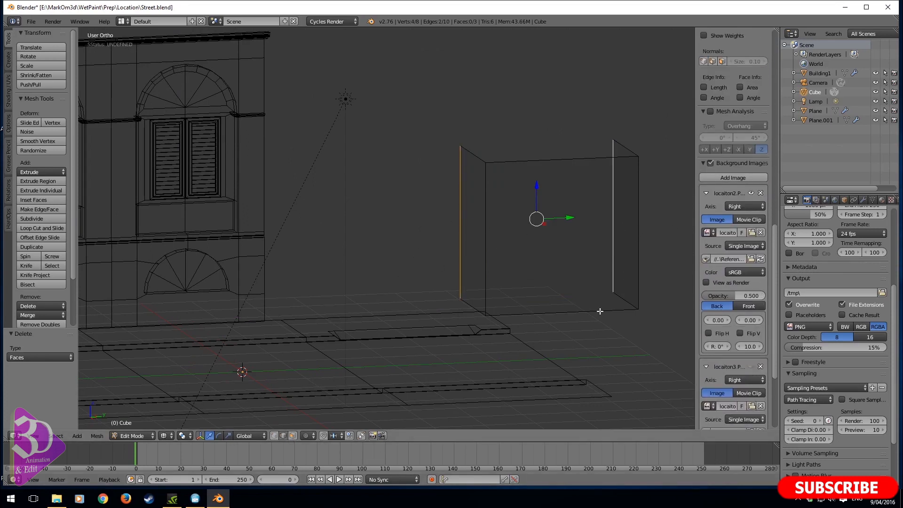
{"action": "key", "text": "g"}
{"action": "key", "text": "x"}
{"action": "left_click", "coordinate": [493, 298]}
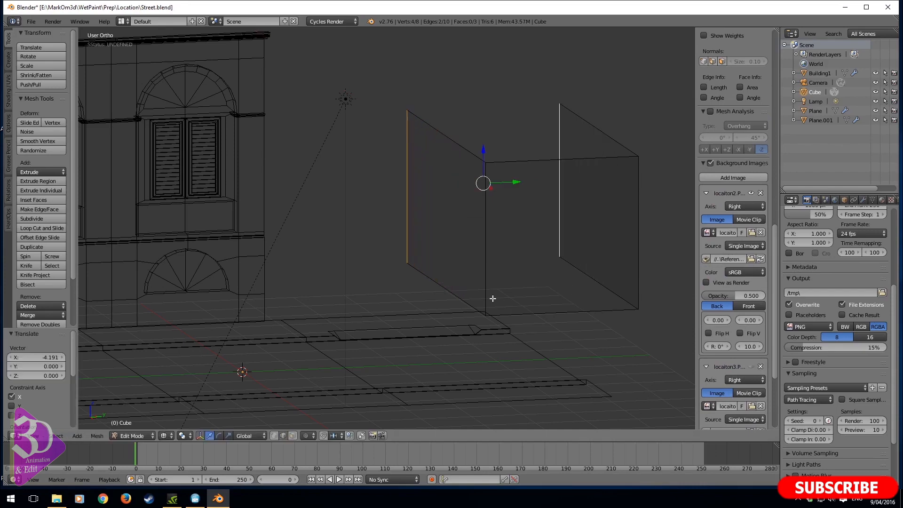
{"action": "key", "text": "z"}
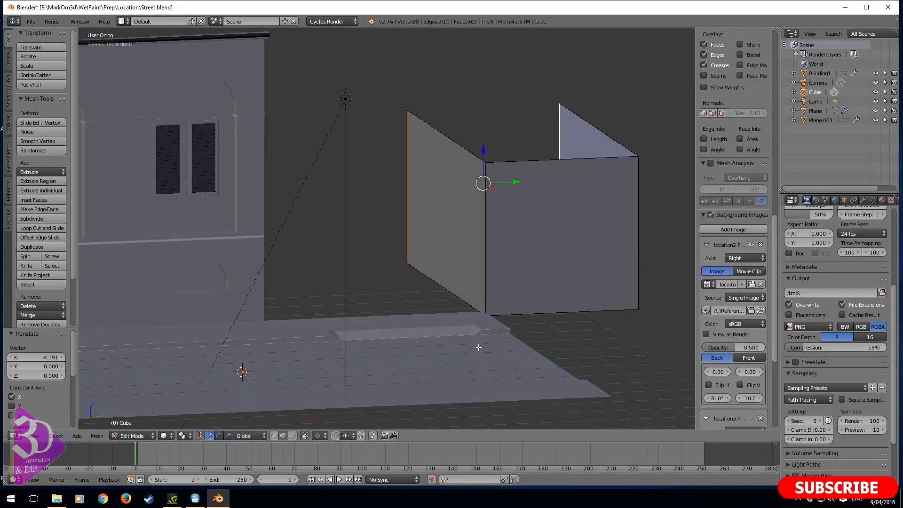
Duplicate the long road plane and move the copy 28.000 along Y to extend the street past the box
{"action": "key", "text": "Tab"}
{"action": "right_click", "coordinate": [492, 329]}
{"action": "middle_click_drag", "start_coordinate": [343, 366], "coordinate": [382, 368]}
{"action": "right_click", "coordinate": [192, 374]}
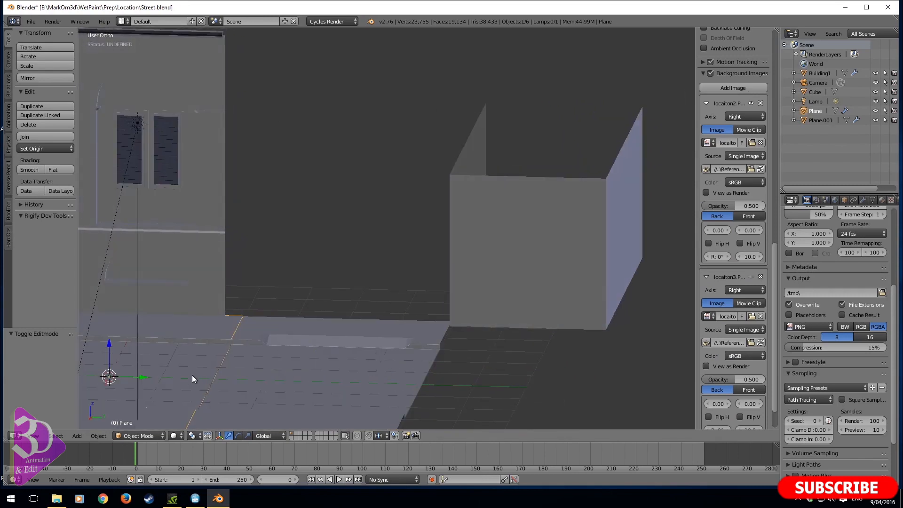
{"action": "scroll", "coordinate": [201, 382], "scroll_direction": "down", "scroll_amount": 4}
{"action": "key", "text": "shift+d"}
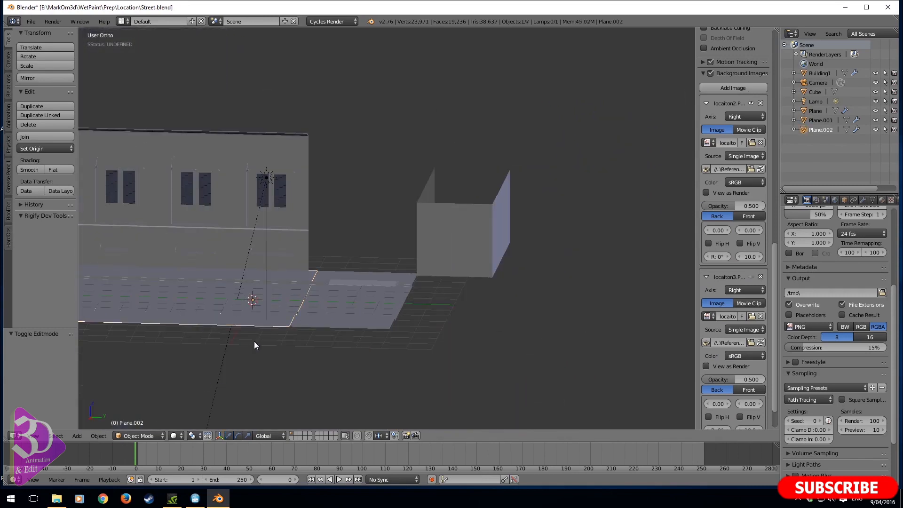
{"action": "key", "text": "z"}
{"action": "key", "text": "y"}
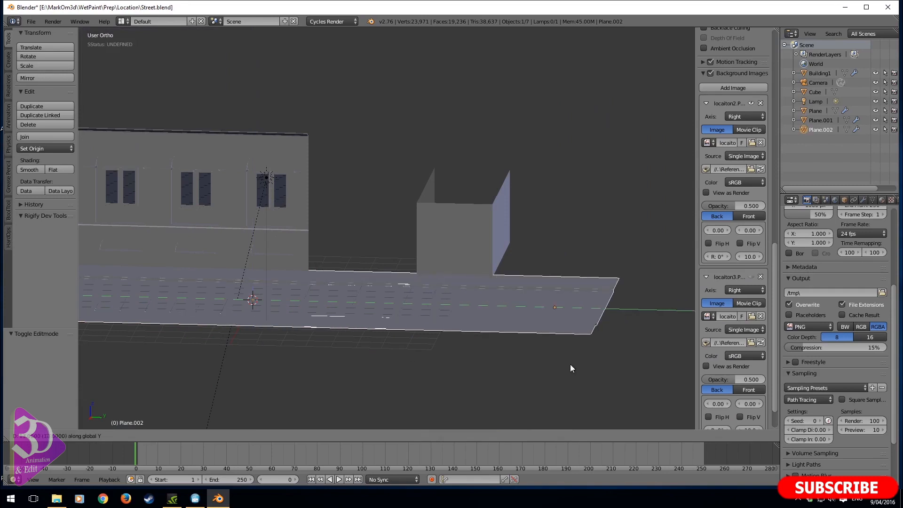
{"action": "left_click", "coordinate": [352, 372]}
Select the new building's box and rename the object Building2
{"action": "middle_click_drag", "start_coordinate": [301, 325], "coordinate": [330, 315]}
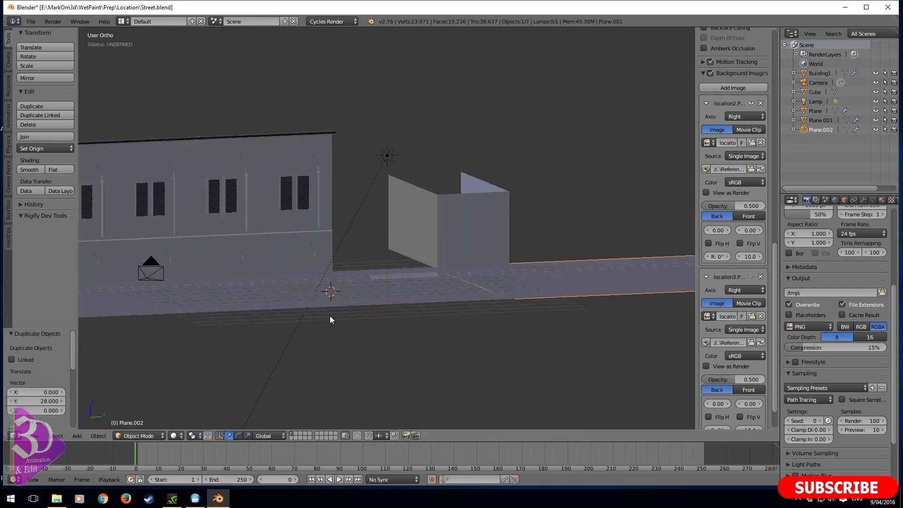
{"action": "scroll", "coordinate": [337, 313], "scroll_direction": "up", "scroll_amount": 3}
{"action": "middle_click_drag", "start_coordinate": [430, 297], "coordinate": [362, 297], "text": "shift"}
{"action": "scroll", "coordinate": [438, 304], "scroll_direction": "up", "scroll_amount": 2}
{"action": "right_click", "coordinate": [492, 337]}
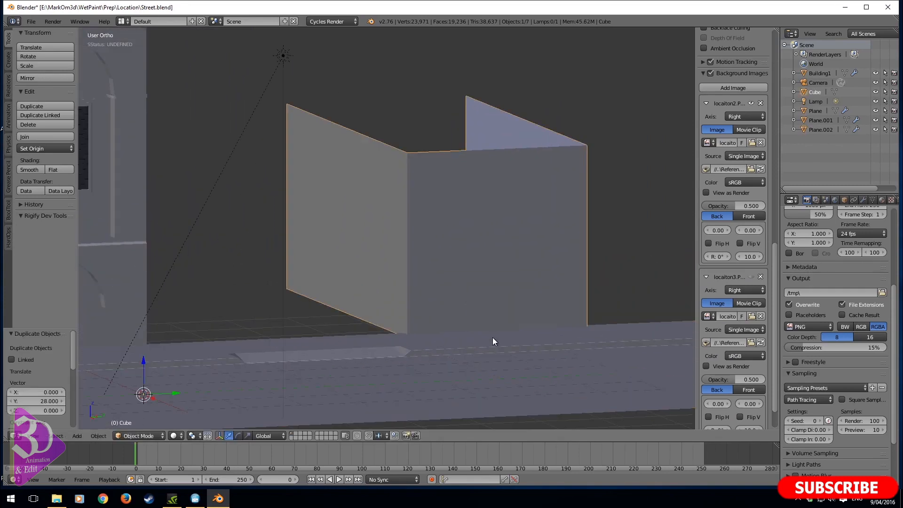
{"action": "scroll", "coordinate": [493, 337], "scroll_direction": "down", "scroll_amount": 3}
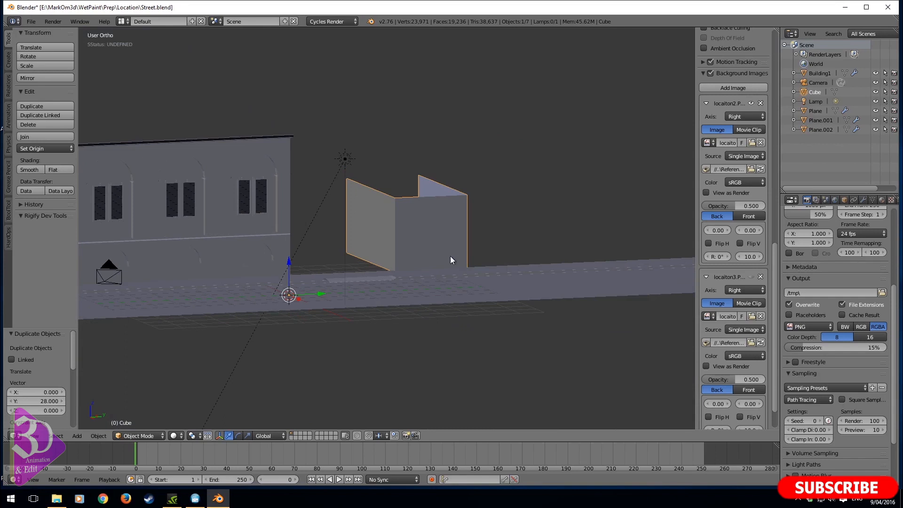
{"action": "key", "text": "shift+a"}
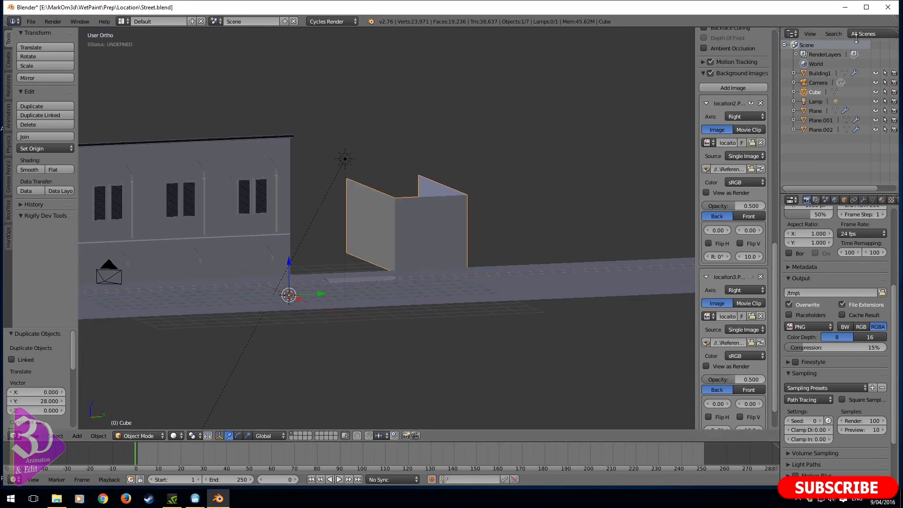
{"action": "double_click", "coordinate": [812, 93]}
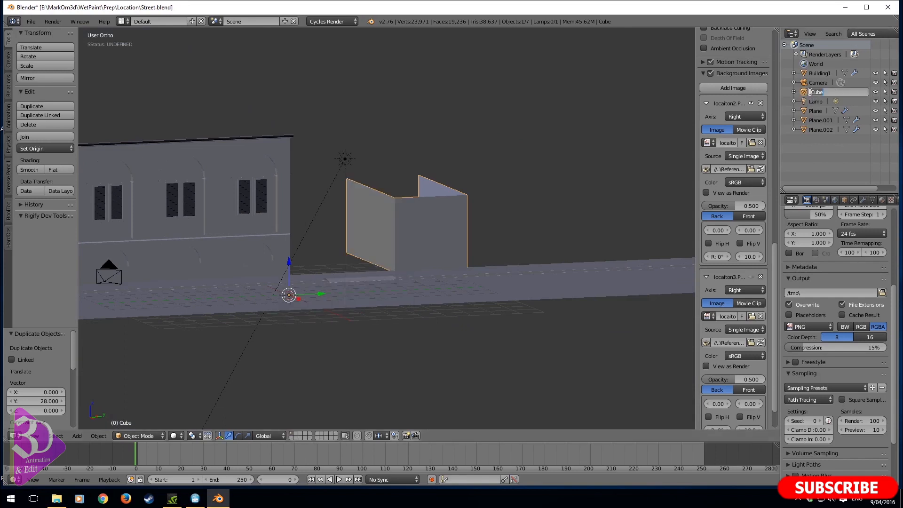
{"action": "type", "text": "Building2"}
{"action": "key", "text": "Return"}
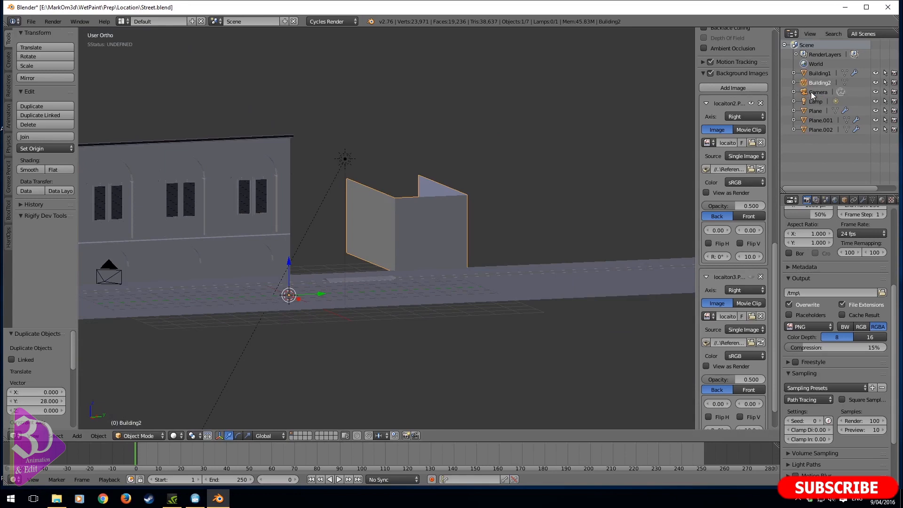
Examine the small orange shop and the neighbouring gates in the street reference photo from right view
{"action": "scroll", "coordinate": [470, 267], "scroll_direction": "up", "scroll_amount": 4}
{"action": "middle_click_drag", "start_coordinate": [420, 253], "coordinate": [471, 273]}
{"action": "key", "text": "z"}
{"action": "key", "text": "z"}
{"action": "key", "text": "KP_1"}
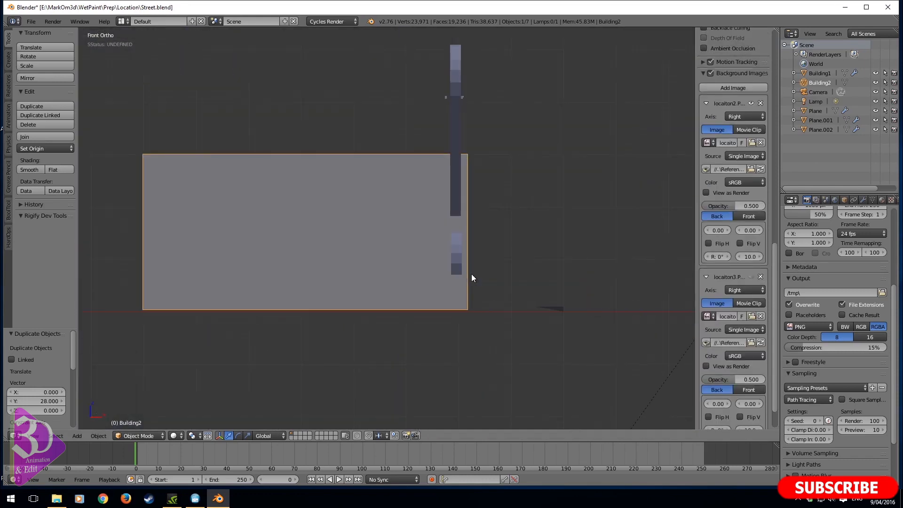
{"action": "key", "text": "KP_3"}
{"action": "middle_click_drag", "start_coordinate": [461, 330], "coordinate": [557, 210], "text": "shift"}
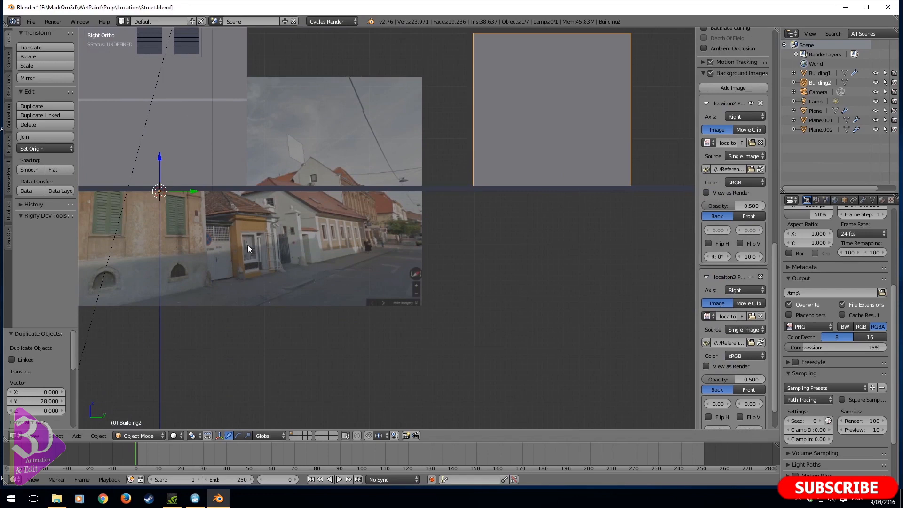
{"action": "scroll", "coordinate": [247, 245], "scroll_direction": "up", "scroll_amount": 8}
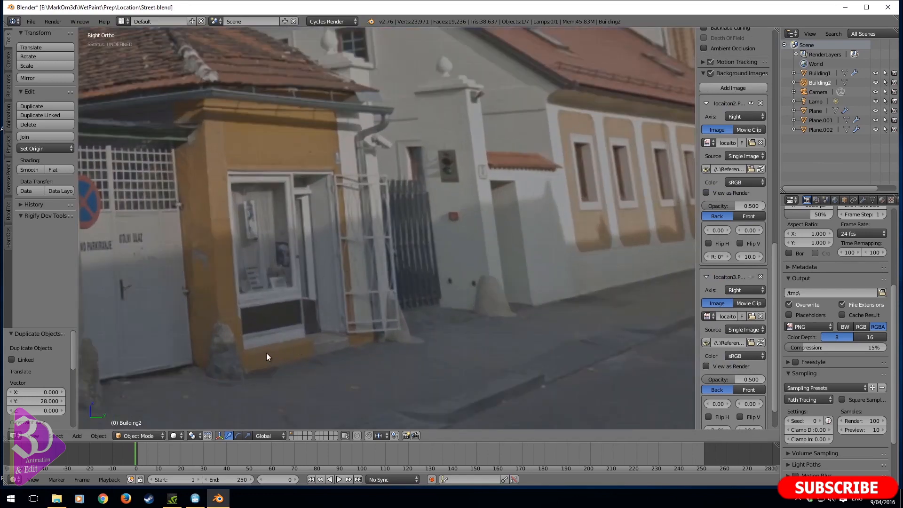
{"action": "middle_click_drag", "start_coordinate": [222, 168], "coordinate": [520, 202], "text": "shift"}
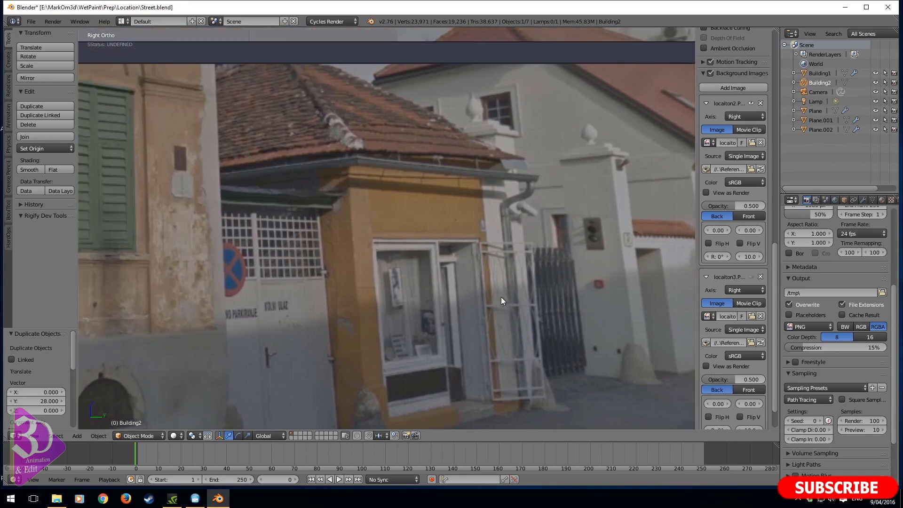
{"action": "middle_click_drag", "start_coordinate": [481, 311], "coordinate": [386, 225], "text": "shift"}
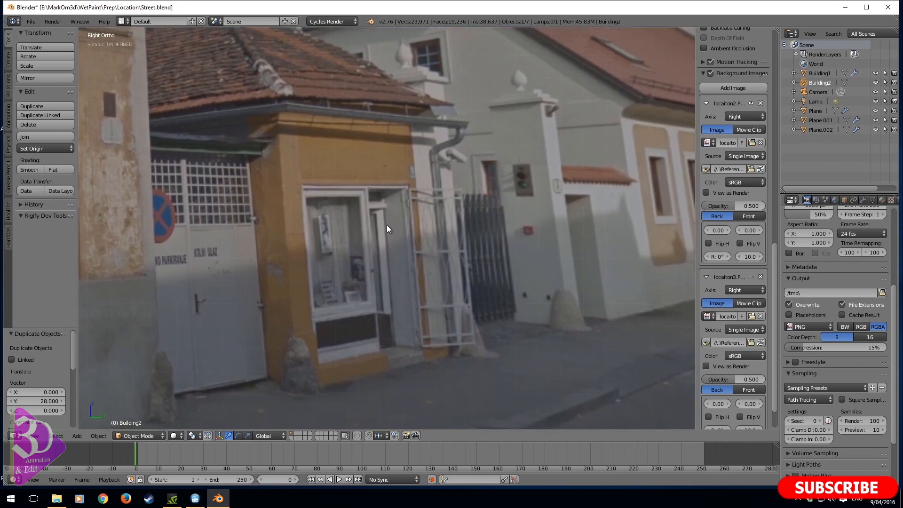
{"action": "scroll", "coordinate": [577, 216], "scroll_direction": "down", "scroll_amount": 3}
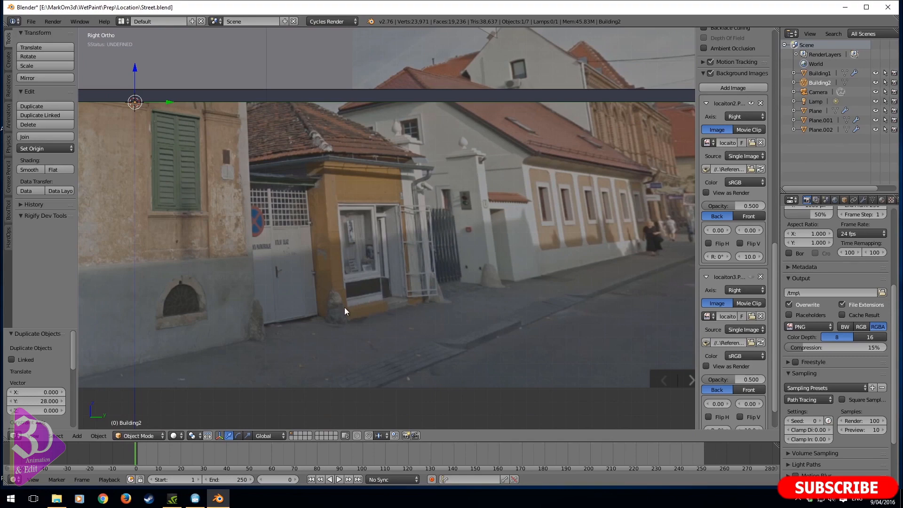
Add two horizontal loop cuts around Building2, one just above the ground and one about a quarter of the height below the top
{"action": "middle_click_drag", "start_coordinate": [592, 191], "coordinate": [488, 226]}
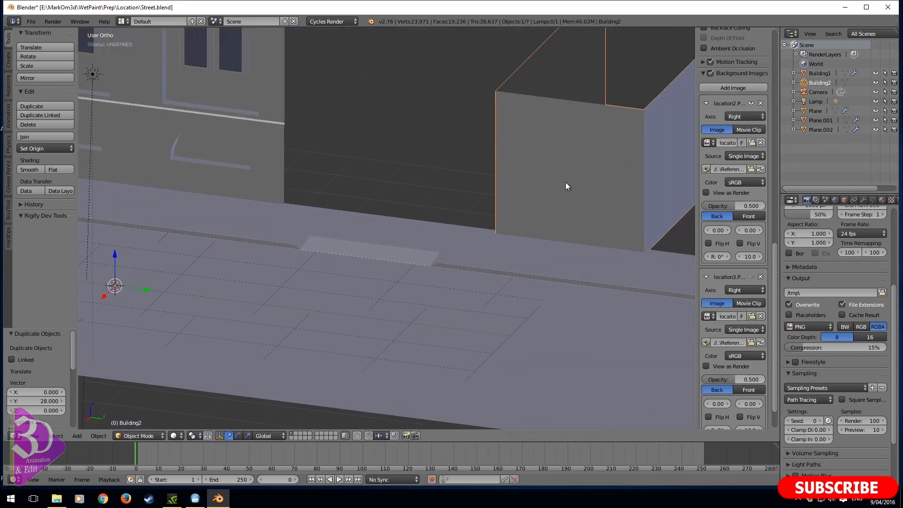
{"action": "key", "text": "KP_3"}
{"action": "key", "text": "KP_Decimal"}
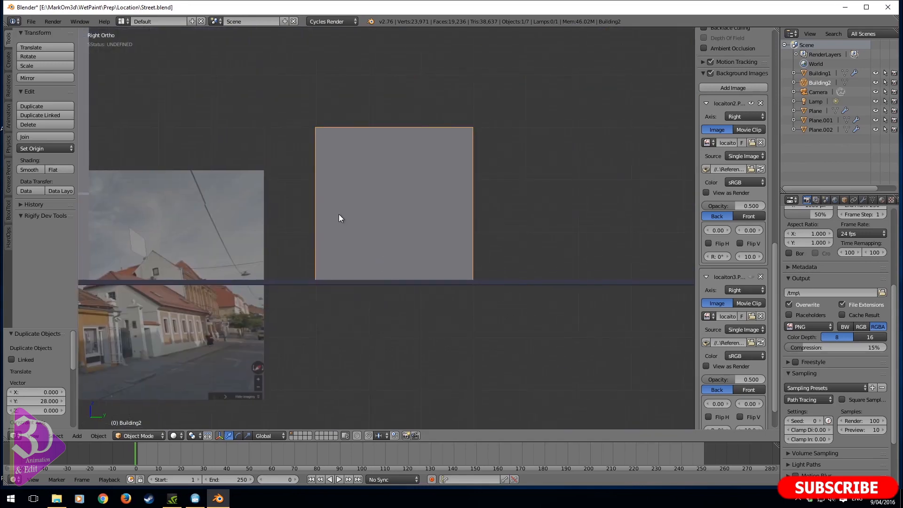
{"action": "key", "text": "Tab"}
{"action": "key", "text": "ctrl+r"}
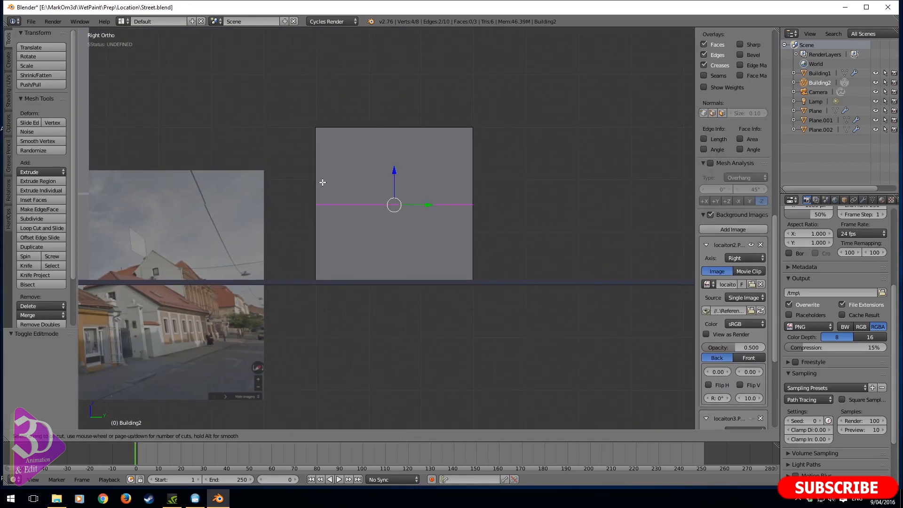
{"action": "left_click", "coordinate": [329, 192]}
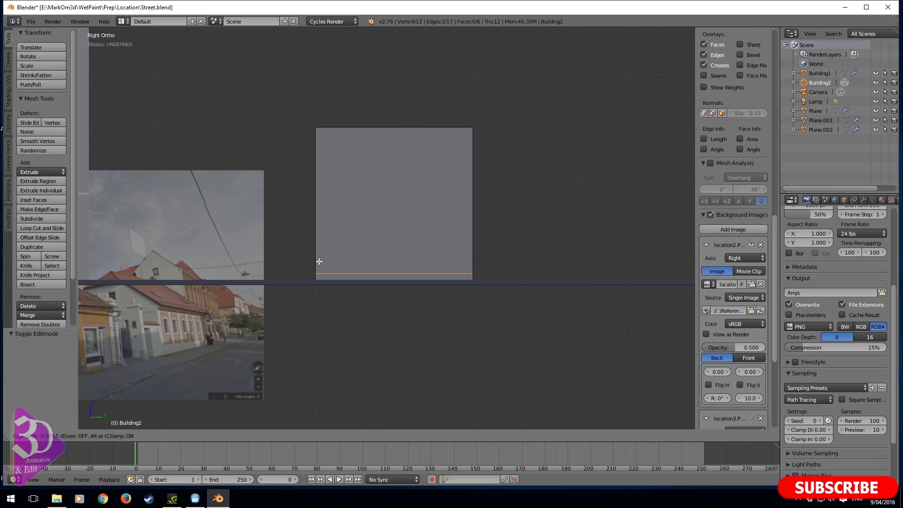
{"action": "left_click", "coordinate": [320, 261]}
{"action": "key", "text": "ctrl+r"}
{"action": "left_click", "coordinate": [311, 247]}
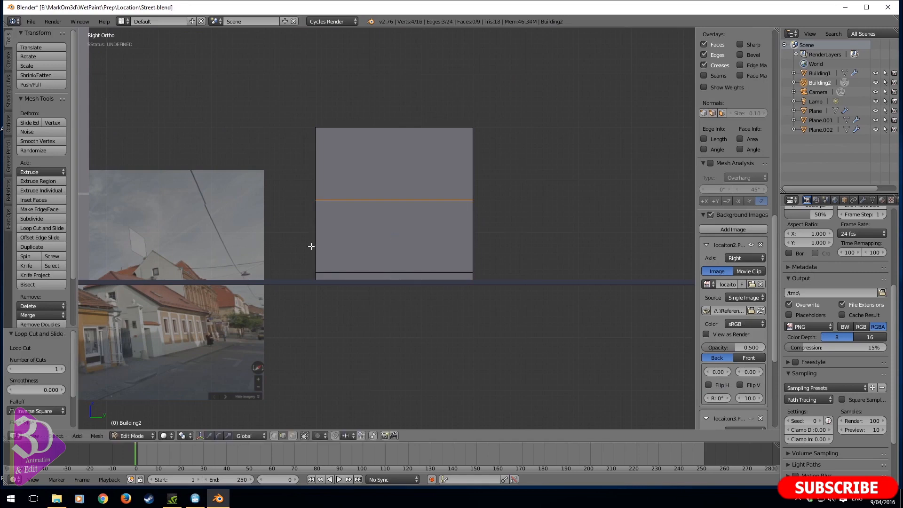
{"action": "left_click", "coordinate": [314, 214]}
Add two vertical loop cuts to Building2's front wall, one near each side edge, framing a central opening
{"action": "middle_click_drag", "start_coordinate": [314, 215], "coordinate": [460, 222], "text": "shift"}
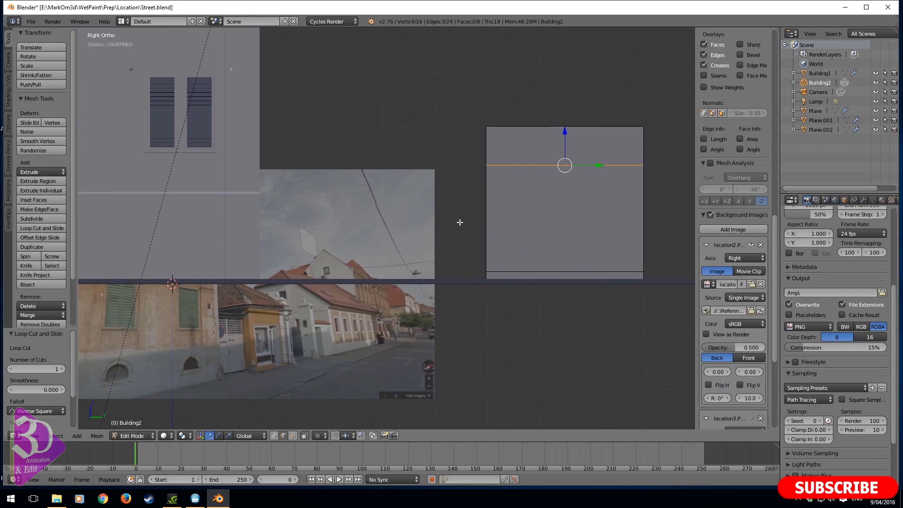
{"action": "key", "text": "ctrl+r"}
{"action": "left_click", "coordinate": [544, 276]}
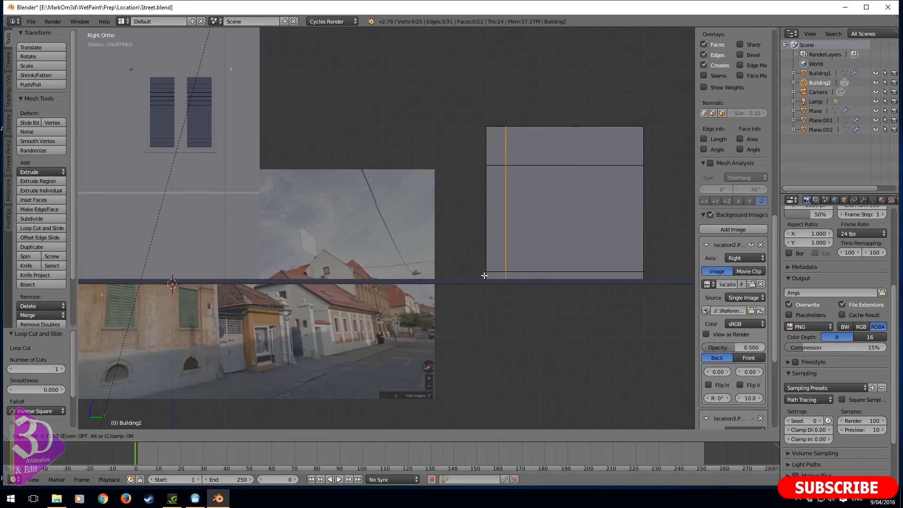
{"action": "left_click", "coordinate": [484, 272]}
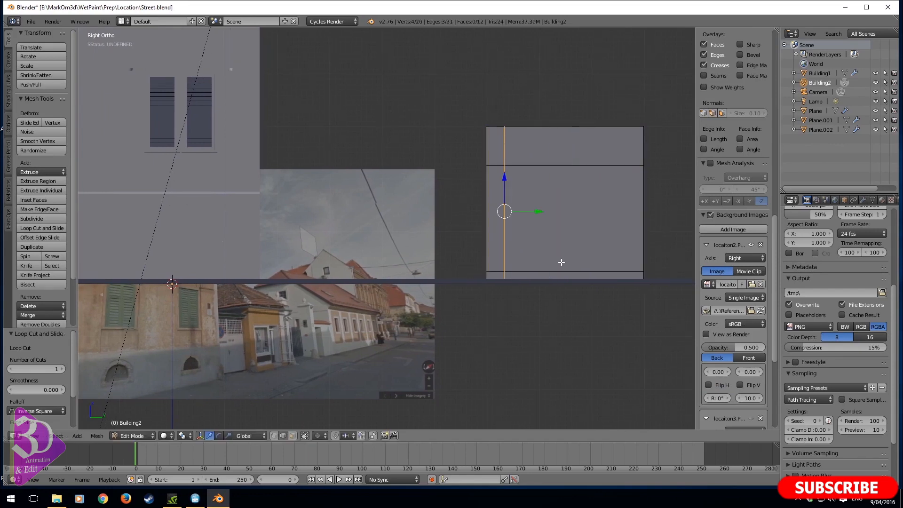
{"action": "key", "text": "ctrl+r"}
{"action": "left_click", "coordinate": [562, 263]}
{"action": "left_click", "coordinate": [600, 262]}
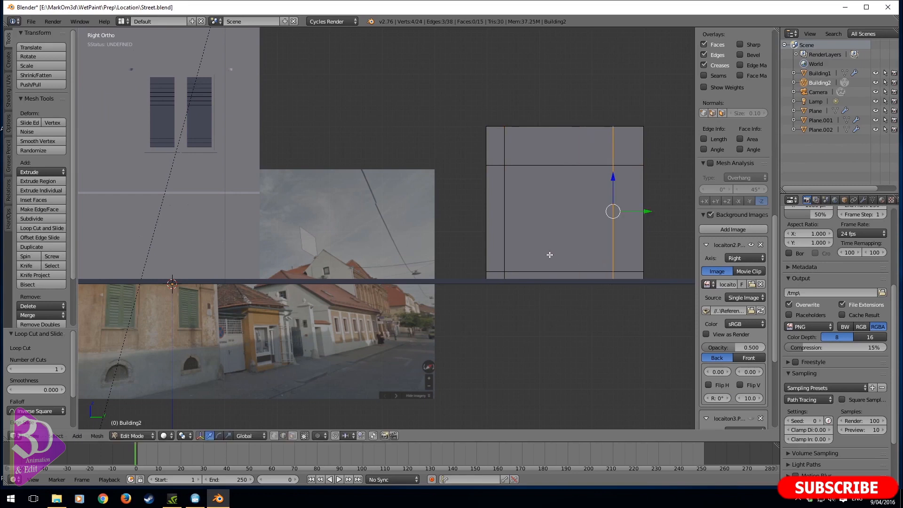
Extrude the central front face of Building2 inward by -0.139 along X to form a shopfront recess
{"action": "middle_click_drag", "start_coordinate": [549, 256], "coordinate": [550, 258], "text": "shift"}
{"action": "left_click", "coordinate": [293, 435]}
{"action": "middle_click_drag", "start_coordinate": [600, 388], "coordinate": [536, 298]}
{"action": "key", "text": "e"}
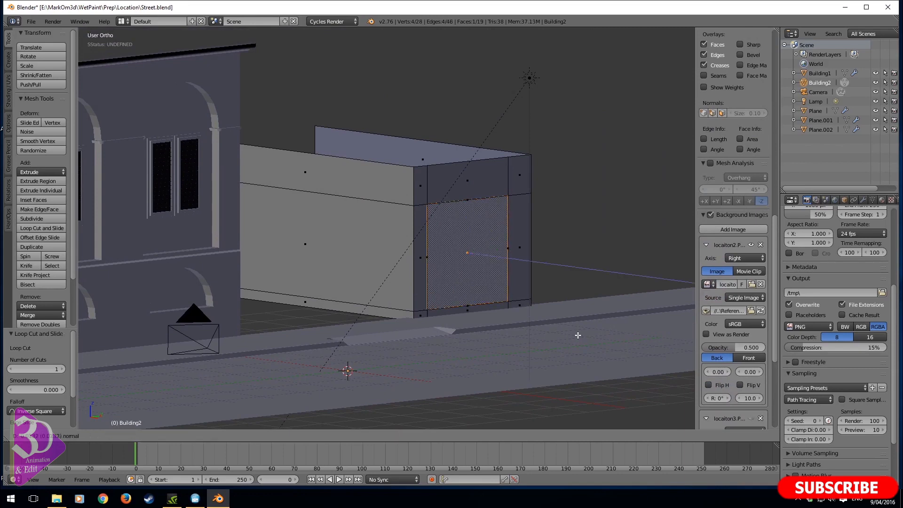
{"action": "left_click", "coordinate": [575, 336]}
{"action": "middle_click_drag", "start_coordinate": [575, 335], "coordinate": [509, 306]}
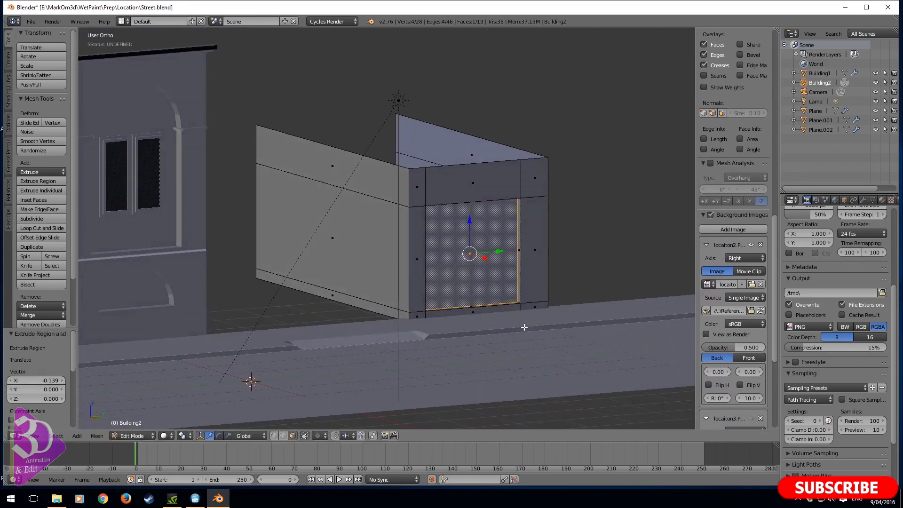
Add a vertical loop cut through the recessed shopfront and shift it -0.124 along Y in right view
{"action": "key", "text": "ctrl+r"}
{"action": "left_click", "coordinate": [509, 304]}
{"action": "left_click", "coordinate": [508, 304]}
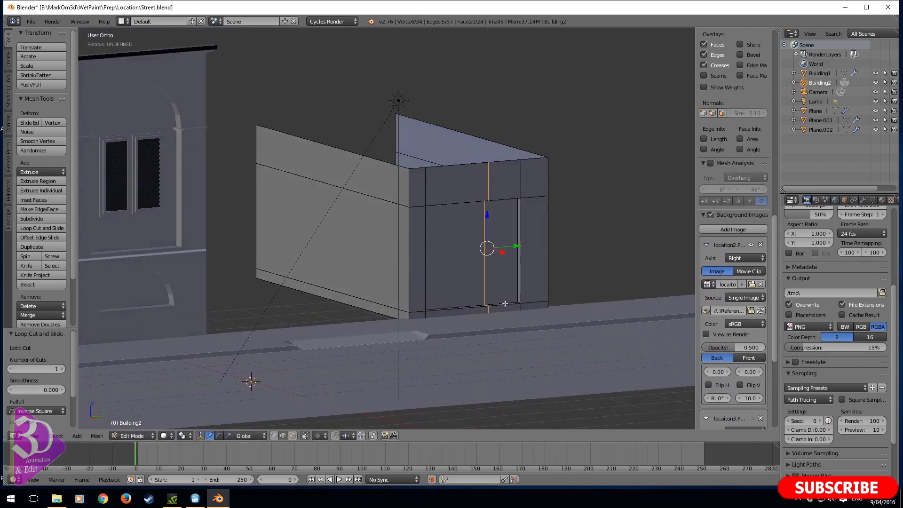
{"action": "key", "text": "KP_3"}
{"action": "key", "text": "KP_1"}
{"action": "key", "text": "KP_3"}
{"action": "scroll", "coordinate": [504, 304], "scroll_direction": "up", "scroll_amount": 3}
{"action": "key", "text": "z"}
{"action": "middle_click_drag", "start_coordinate": [505, 304], "coordinate": [393, 279], "text": "shift"}
{"action": "left_click_drag", "start_coordinate": [475, 245], "coordinate": [467, 246]}
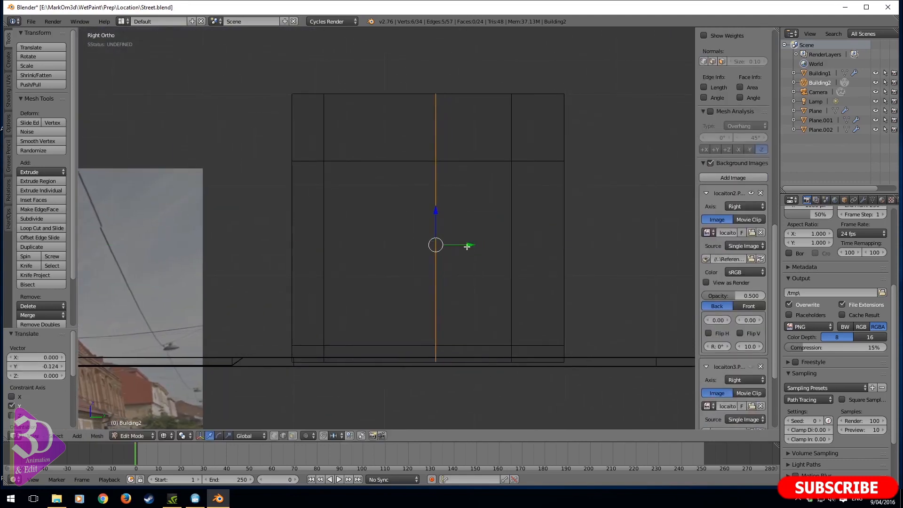
Extrude the narrower face of Building2's shopfront recess inward by -0.385 along X to form a deeper doorway
{"action": "left_click", "coordinate": [293, 436]}
{"action": "right_click", "coordinate": [476, 267]}
{"action": "middle_click_drag", "start_coordinate": [476, 268], "coordinate": [612, 402]}
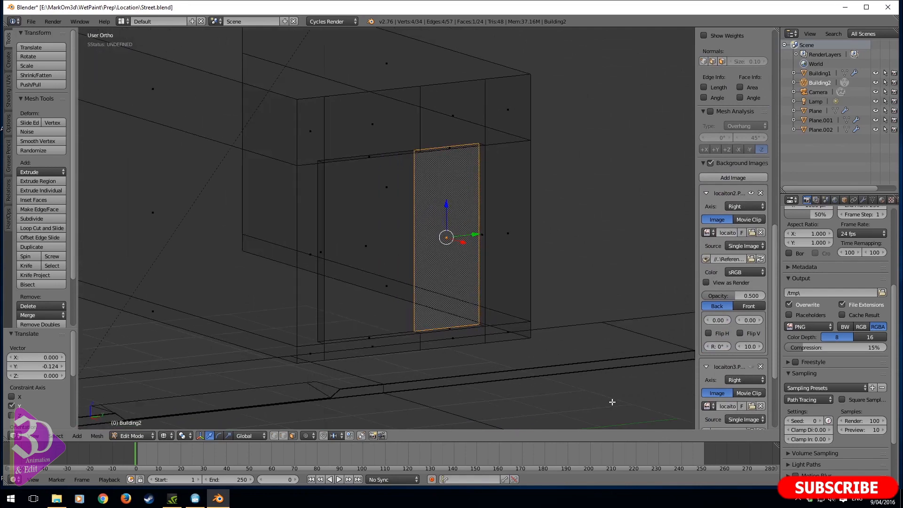
{"action": "key", "text": "e"}
{"action": "left_click", "coordinate": [592, 400]}
{"action": "key", "text": "z"}
Duplicate the wider recessed shopfront face and place the copy 0.474 forward along X, in front of the wall
{"action": "scroll", "coordinate": [488, 343], "scroll_direction": "down", "scroll_amount": 4}
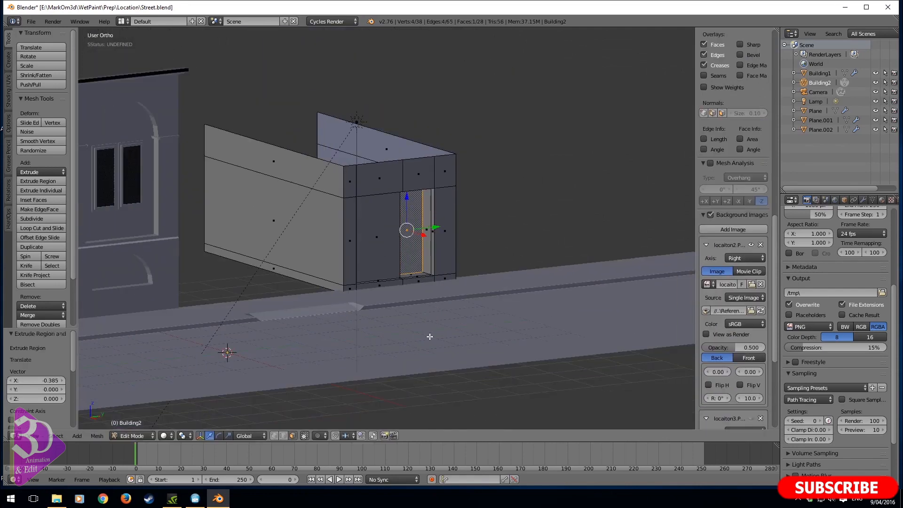
{"action": "middle_click_drag", "start_coordinate": [430, 337], "coordinate": [395, 343]}
{"action": "scroll", "coordinate": [387, 257], "scroll_direction": "up", "scroll_amount": 3}
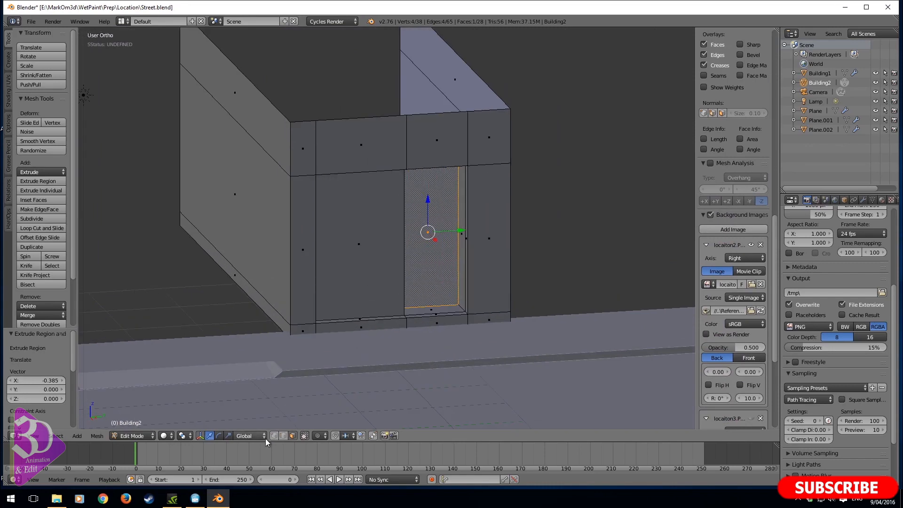
{"action": "right_click", "coordinate": [358, 294]}
{"action": "middle_click_drag", "start_coordinate": [393, 300], "coordinate": [348, 299]}
{"action": "scroll", "coordinate": [348, 277], "scroll_direction": "up", "scroll_amount": 3}
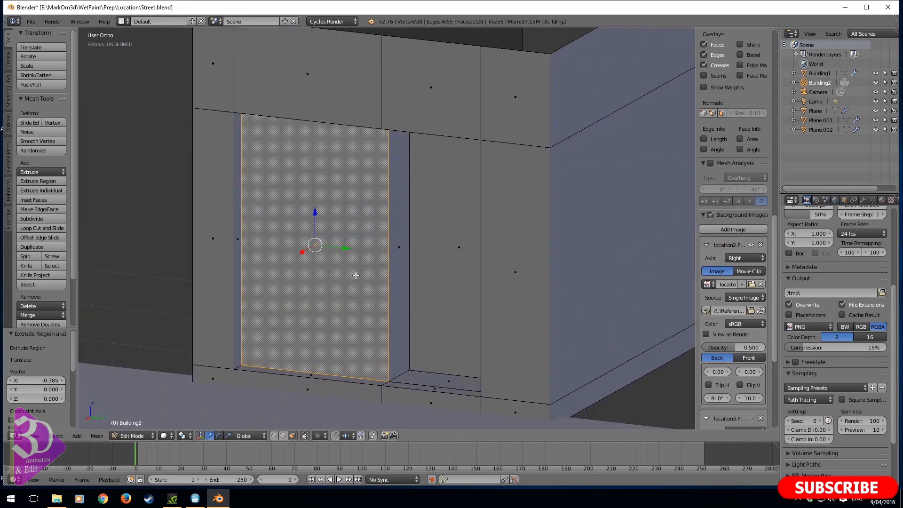
{"action": "key", "text": "shift+d"}
{"action": "left_click", "coordinate": [333, 296]}
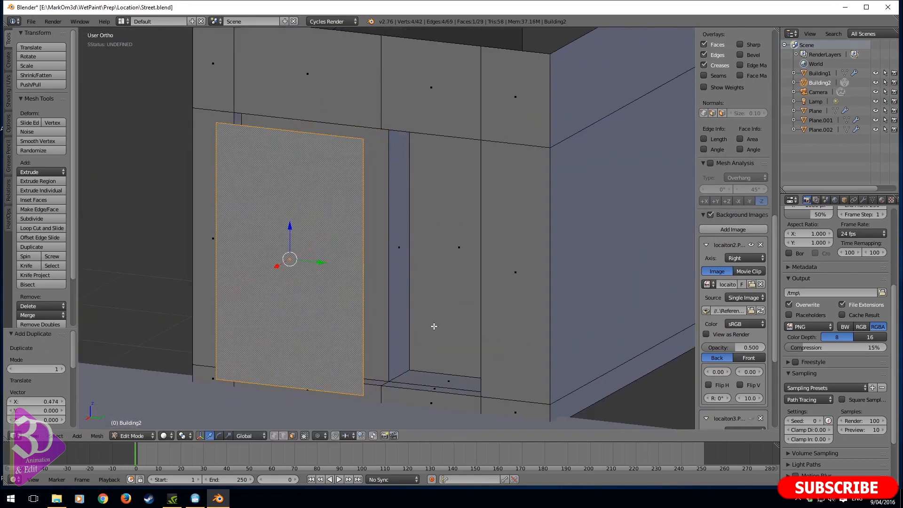
Inset the duplicated face by 0.0797 and delete its inner face, leaving an open window frame
{"action": "key", "text": "i"}
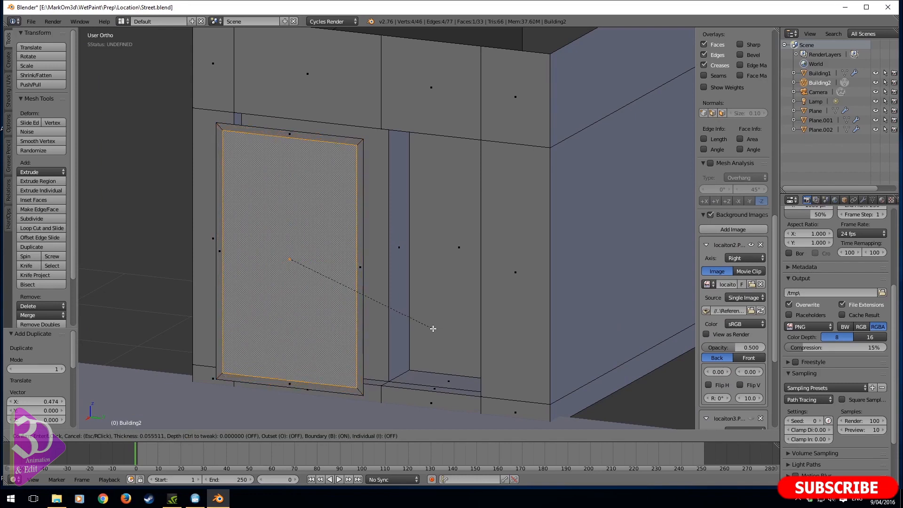
{"action": "left_click", "coordinate": [429, 328]}
{"action": "key", "text": "x"}
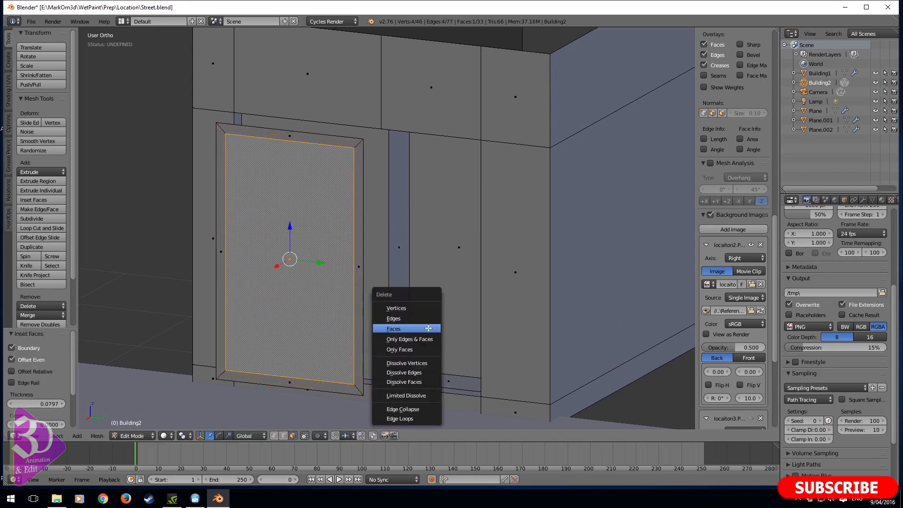
{"action": "left_click", "coordinate": [428, 327]}
Select the whole linked window frame, extrude it -0.065 along X for thickness, and delete the extruded back faces
{"action": "right_click", "coordinate": [359, 271]}
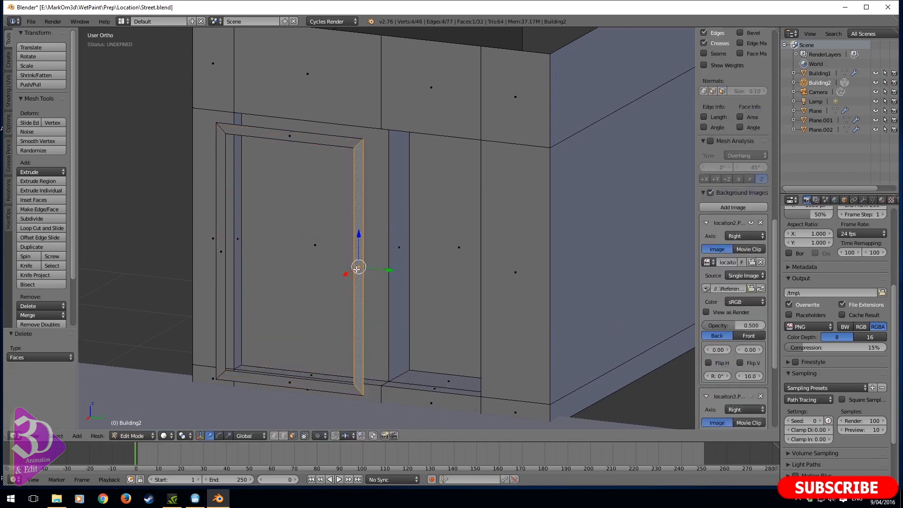
{"action": "key", "text": "ctrl+l"}
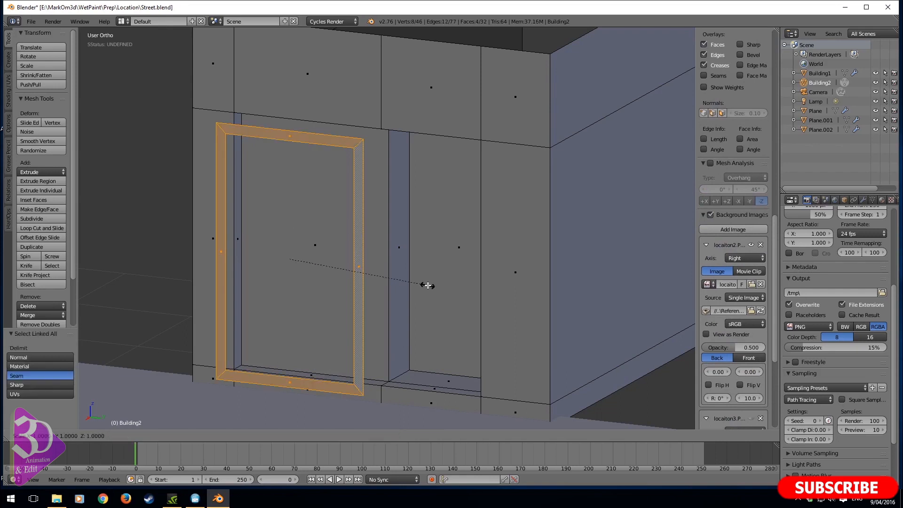
{"action": "middle_click_drag", "start_coordinate": [340, 268], "coordinate": [353, 300]}
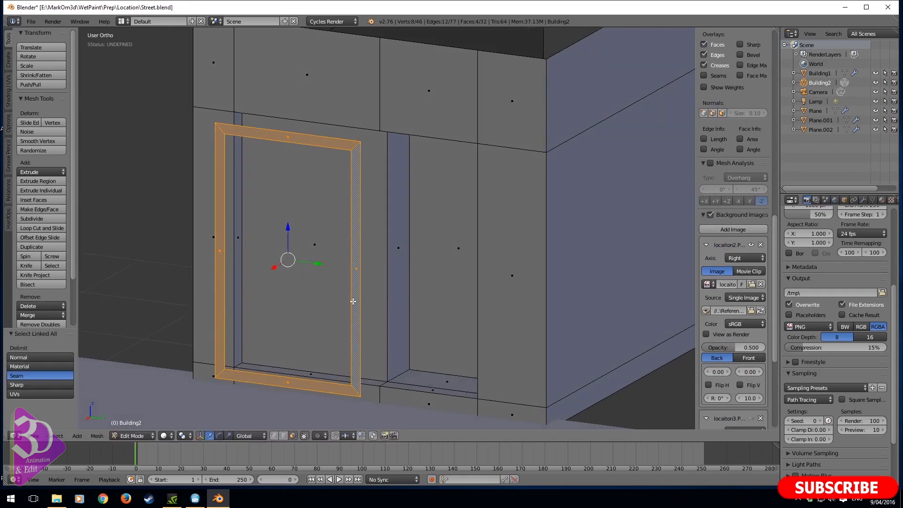
{"action": "key", "text": "e"}
{"action": "left_click", "coordinate": [352, 298]}
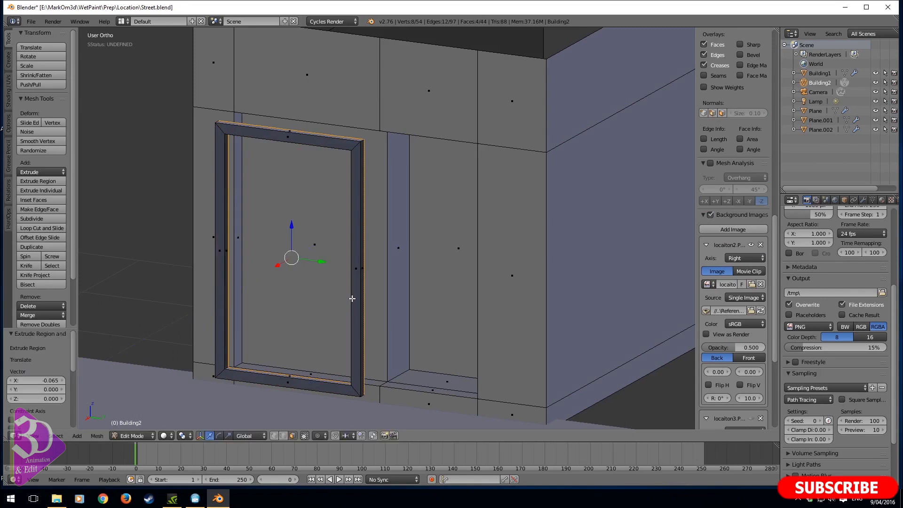
{"action": "key", "text": "x"}
{"action": "left_click", "coordinate": [353, 298]}
Select all linked faces of the window frame and recalculate their normals consistently outward
{"action": "right_click", "coordinate": [352, 298]}
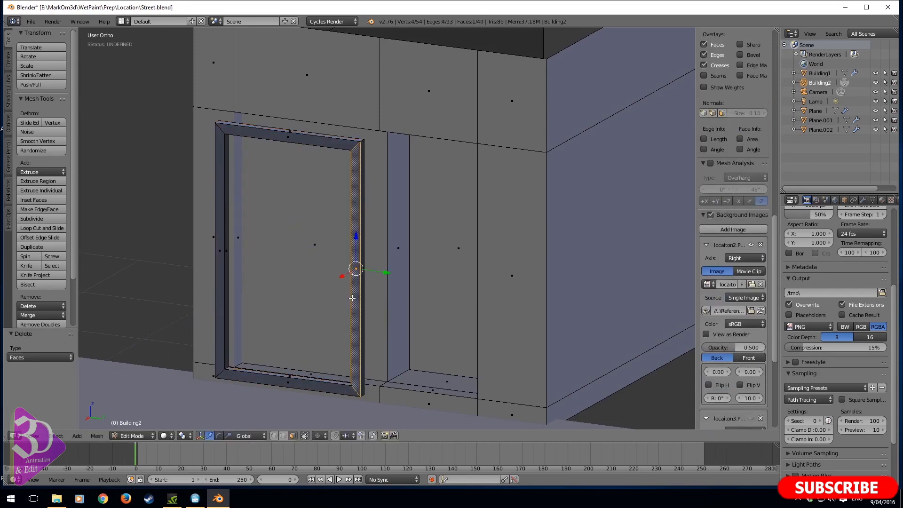
{"action": "key", "text": "ctrl+l"}
{"action": "key", "text": "ctrl+n"}
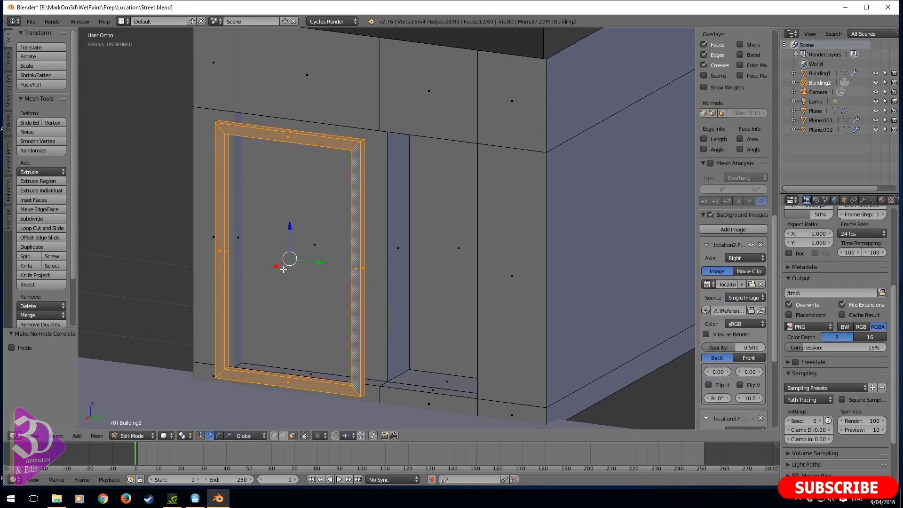
Move the window frame back into the shopfront opening by -0.414 and a further -0.035 along X
{"action": "key", "text": "g"}
{"action": "key", "text": "x"}
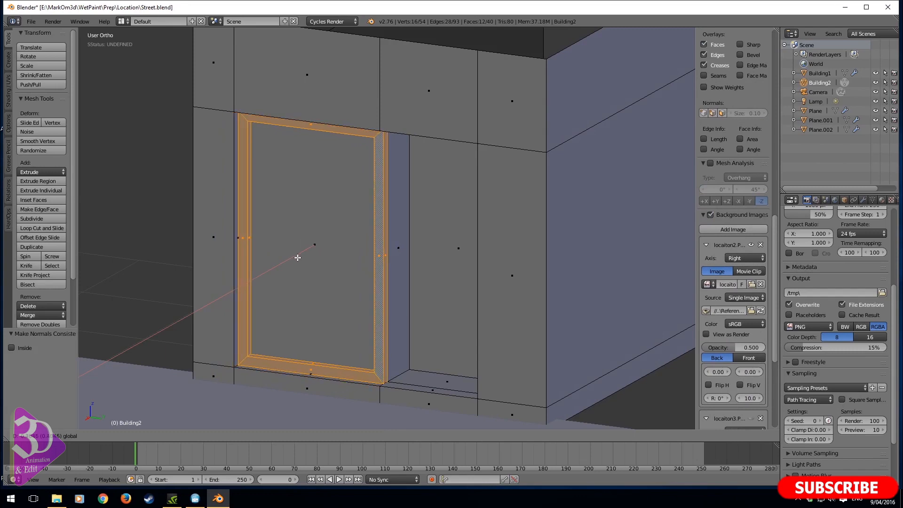
{"action": "left_click", "coordinate": [298, 257]}
{"action": "middle_click_drag", "start_coordinate": [314, 263], "coordinate": [369, 271]}
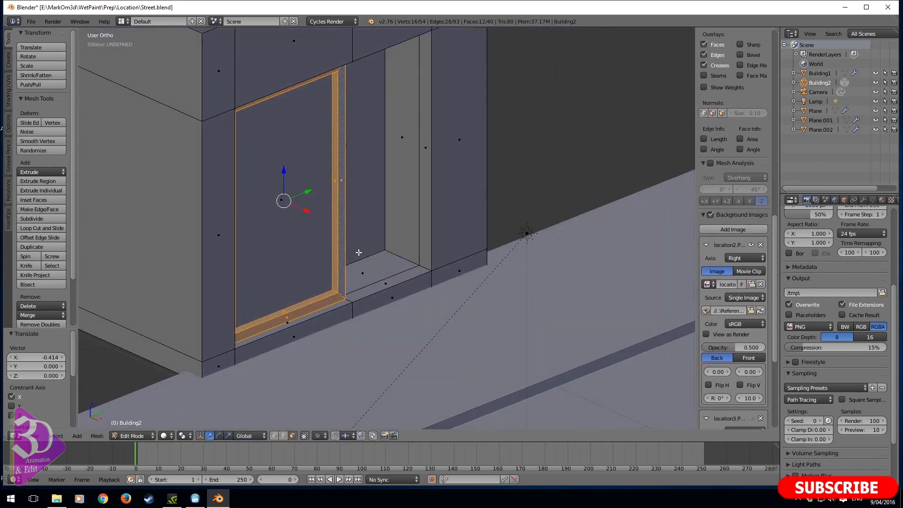
{"action": "left_click_drag", "start_coordinate": [305, 213], "coordinate": [301, 213]}
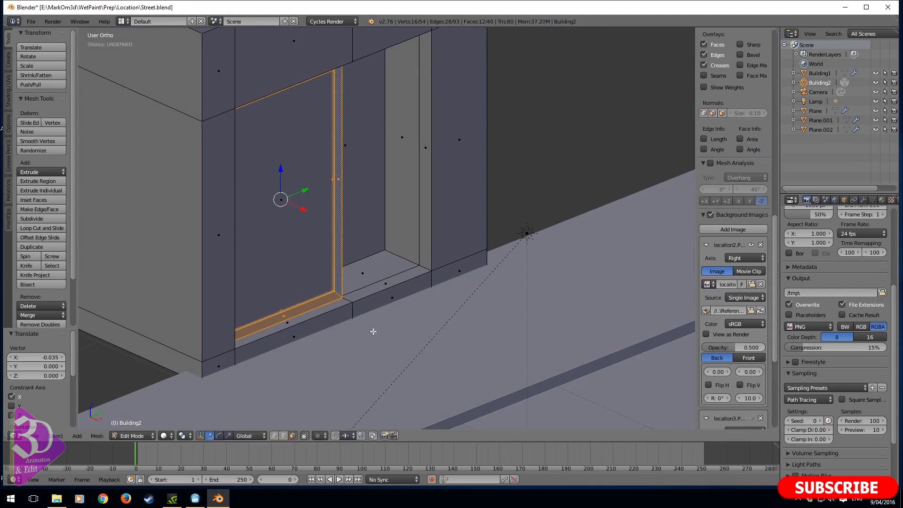
Select the faces of the window frame's bottom rail and raise them 0.523 along Z
{"action": "key", "text": "KP_1"}
{"action": "key", "text": "z"}
{"action": "key", "text": "KP_3"}
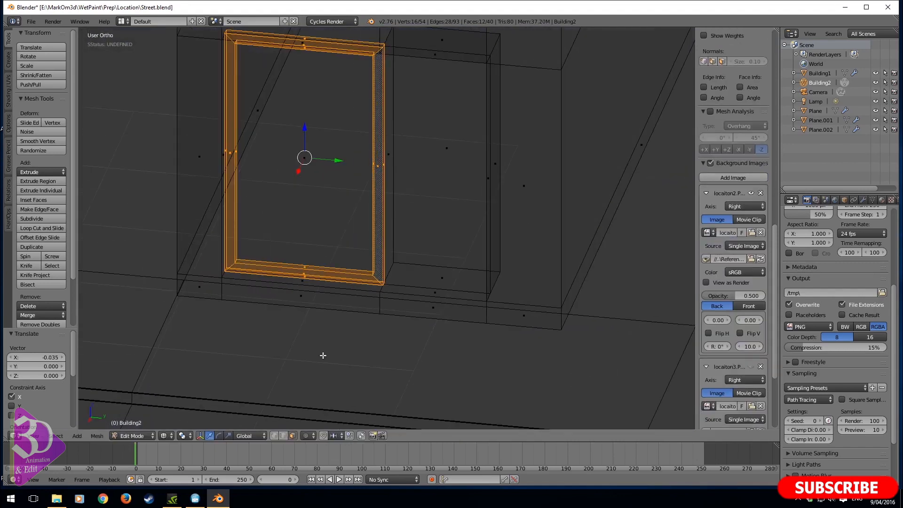
{"action": "middle_click_drag", "start_coordinate": [219, 365], "coordinate": [505, 297], "text": "shift"}
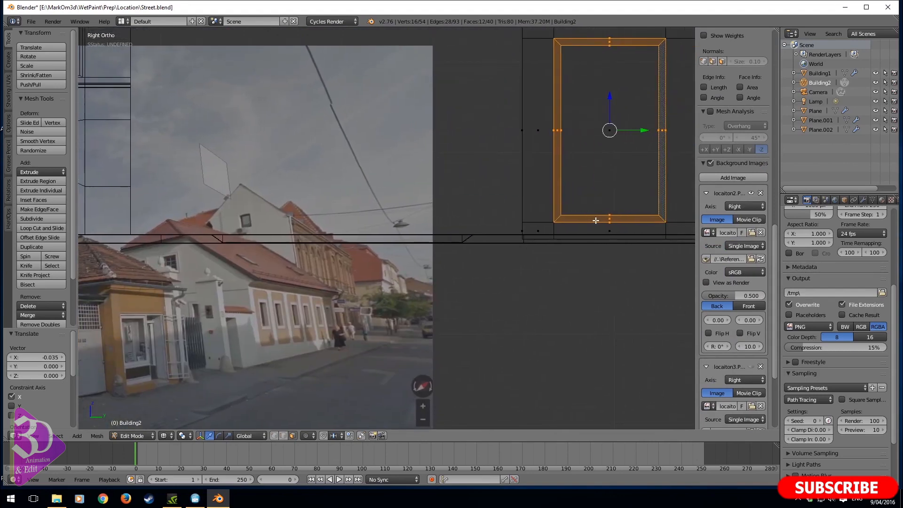
{"action": "middle_click_drag", "start_coordinate": [594, 219], "coordinate": [484, 240], "text": "shift"}
{"action": "right_click", "coordinate": [552, 256]}
{"action": "right_click", "coordinate": [552, 252]}
{"action": "scroll", "coordinate": [470, 256], "scroll_direction": "up", "scroll_amount": 6}
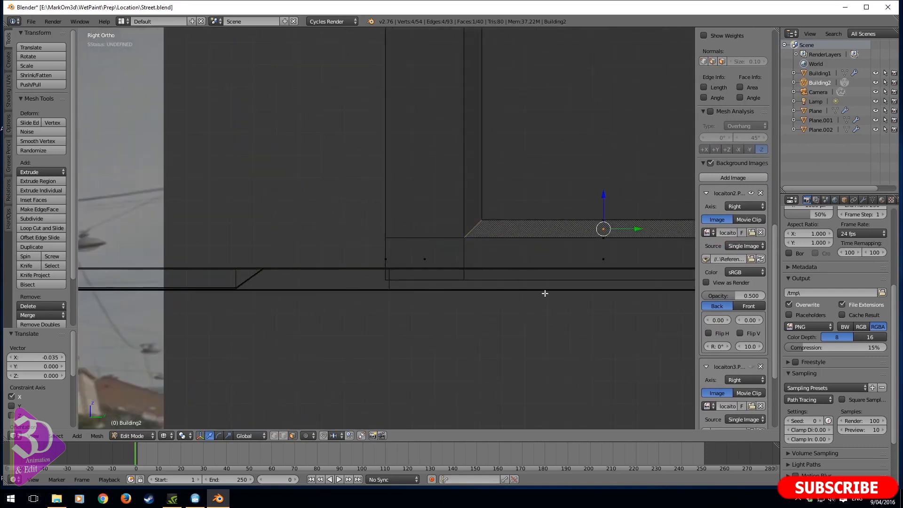
{"action": "middle_click_drag", "start_coordinate": [379, 272], "coordinate": [325, 276], "text": "shift"}
{"action": "middle_click_drag", "start_coordinate": [601, 239], "coordinate": [347, 245], "text": "shift"}
{"action": "right_click", "coordinate": [346, 244], "text": "shift"}
{"action": "right_click", "coordinate": [340, 206], "text": "shift"}
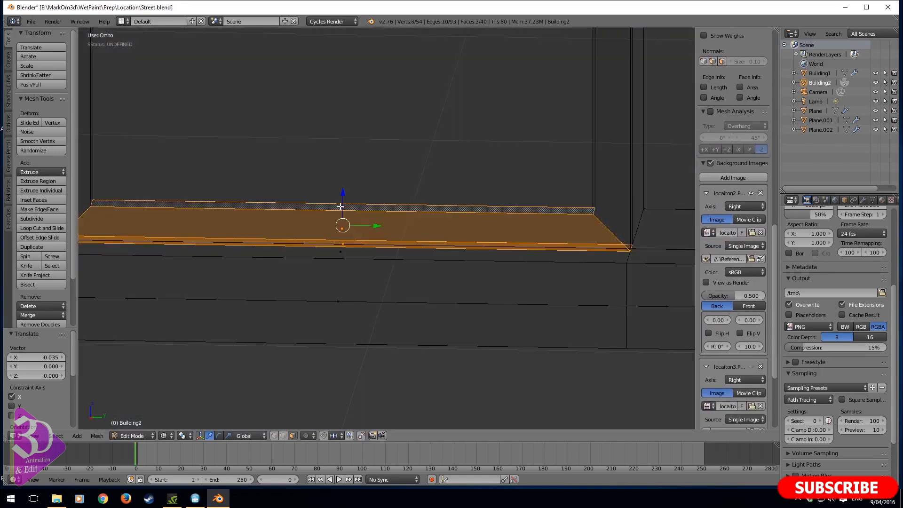
{"action": "key", "text": "z"}
{"action": "left_click_drag", "start_coordinate": [344, 192], "coordinate": [317, 356]}
Extrude the underside face of the frame's bottom rail down by -0.528 along Z to the recess floor as a lower panel
{"action": "key", "text": "KP_3"}
{"action": "key", "text": "z"}
{"action": "key", "text": "KP_Decimal"}
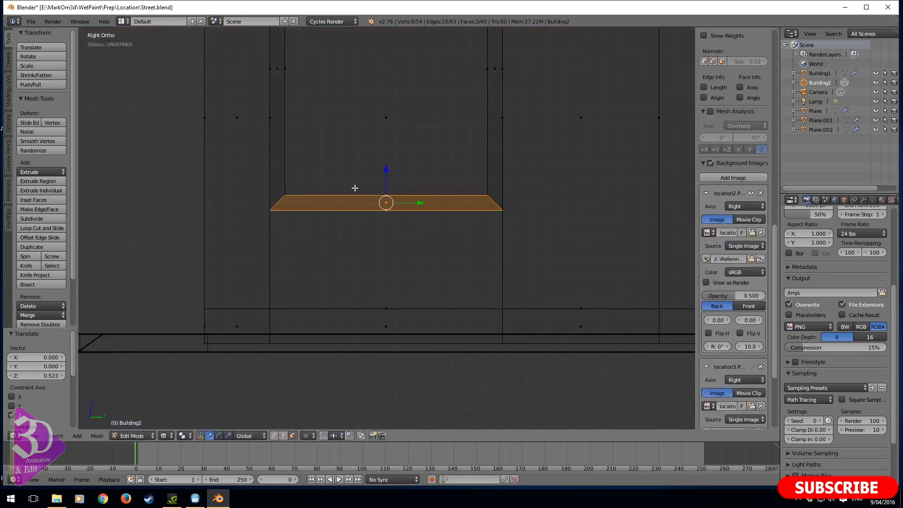
{"action": "middle_click_drag", "start_coordinate": [355, 188], "coordinate": [379, 228]}
{"action": "right_click", "coordinate": [381, 235]}
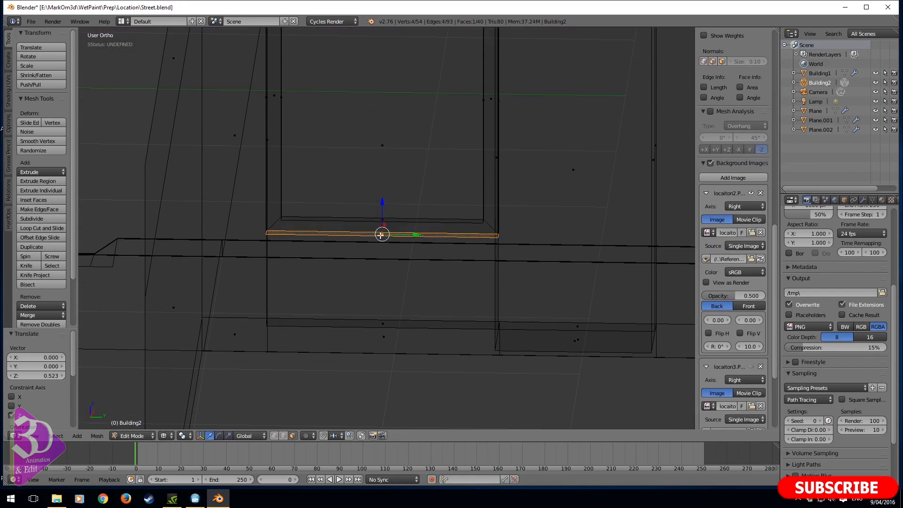
{"action": "key", "text": "KP_3"}
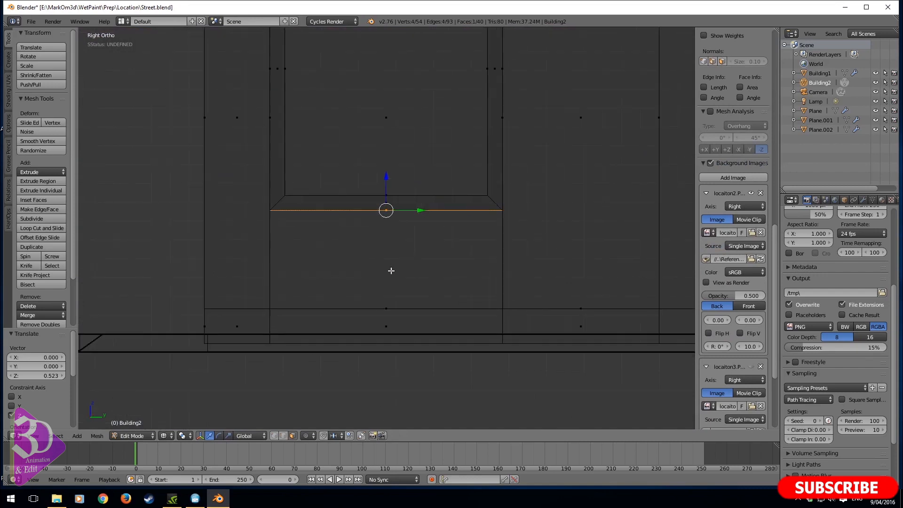
{"action": "key", "text": "e"}
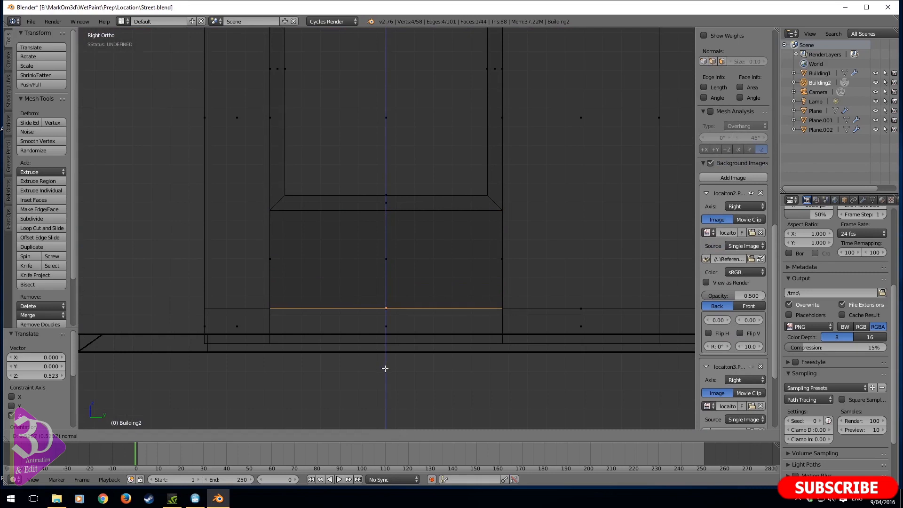
{"action": "left_click", "coordinate": [384, 369]}
Add a horizontal loop cut to the lower panel, slid close beneath the frame's bottom rail
{"action": "middle_click_drag", "start_coordinate": [374, 298], "coordinate": [358, 329], "text": "shift"}
{"action": "key", "text": "z"}
{"action": "scroll", "coordinate": [390, 257], "scroll_direction": "up", "scroll_amount": 2}
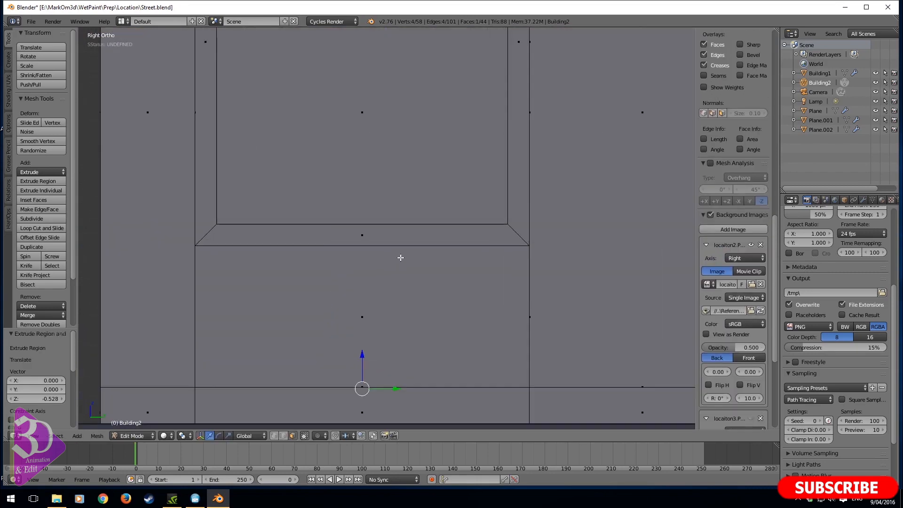
{"action": "key", "text": "ctrl+r"}
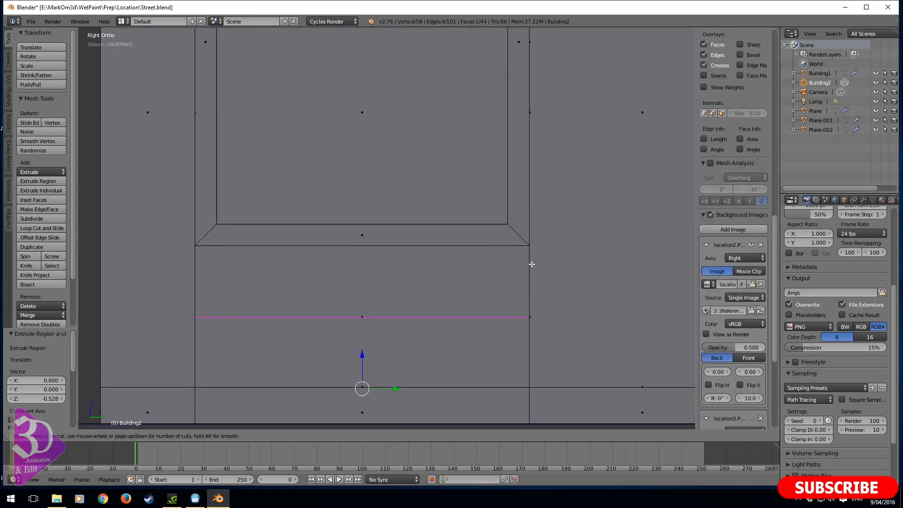
{"action": "left_click", "coordinate": [525, 287]}
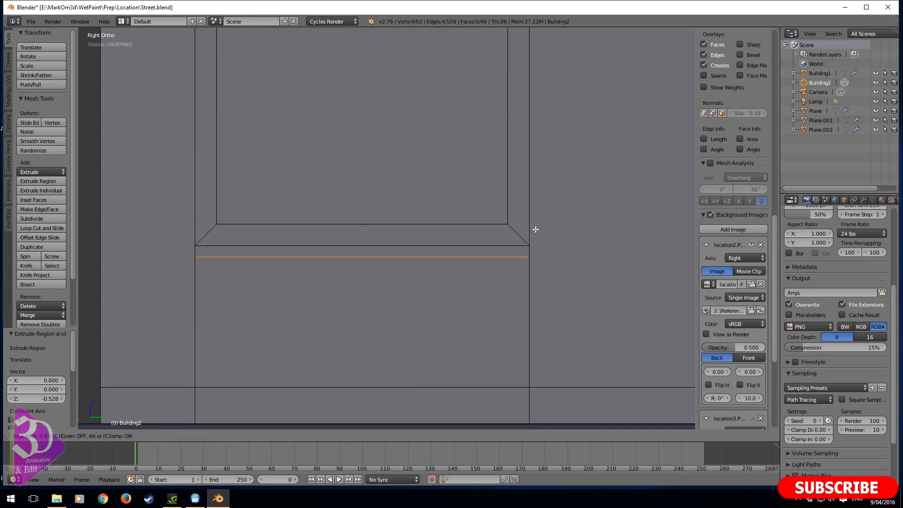
{"action": "left_click", "coordinate": [520, 245]}
Bevel the new edge loop with an offset of 0.001 and delete the resulting thin faces to open a gap
{"action": "middle_click_drag", "start_coordinate": [468, 318], "coordinate": [493, 344], "text": "shift"}
{"action": "key", "text": "ctrl+b"}
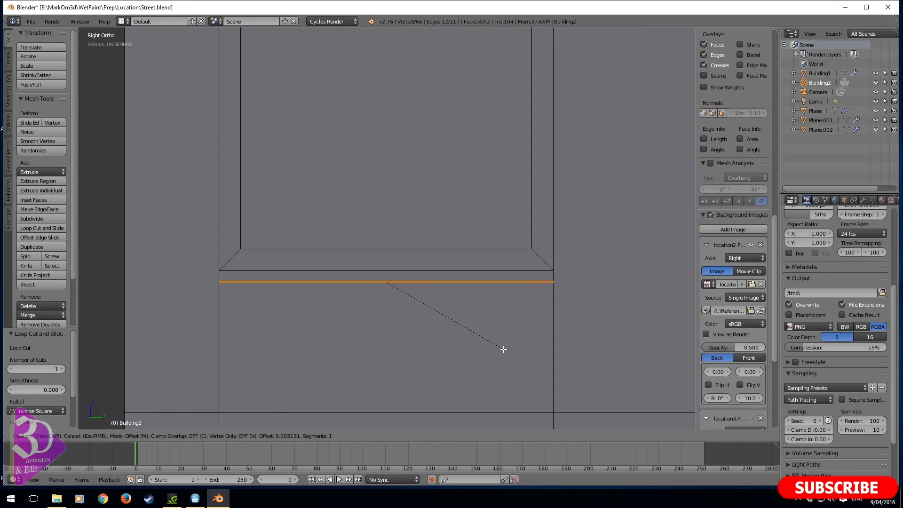
{"action": "left_click", "coordinate": [499, 347]}
{"action": "key", "text": "x"}
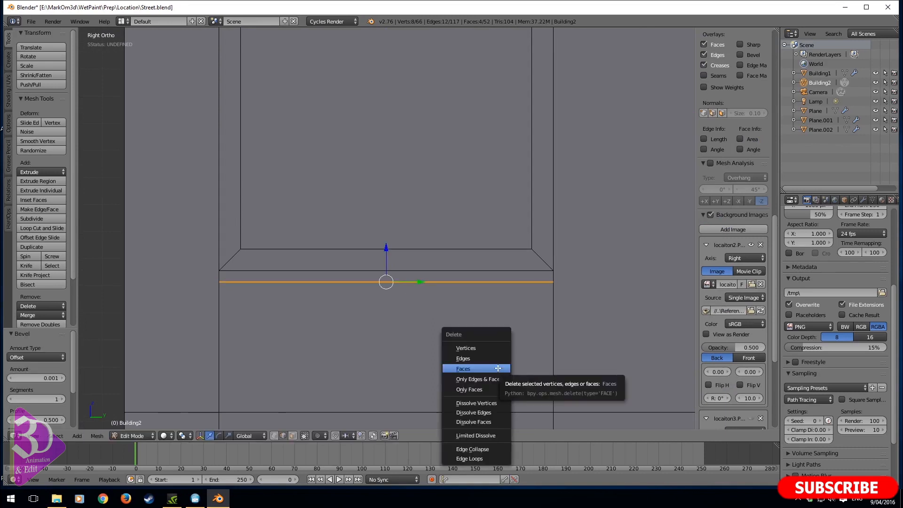
{"action": "left_click", "coordinate": [498, 368]}
Extrude the gap's border edge loops in place and scale them inward in X and Y only
{"action": "middle_click_drag", "start_coordinate": [498, 368], "coordinate": [403, 413]}
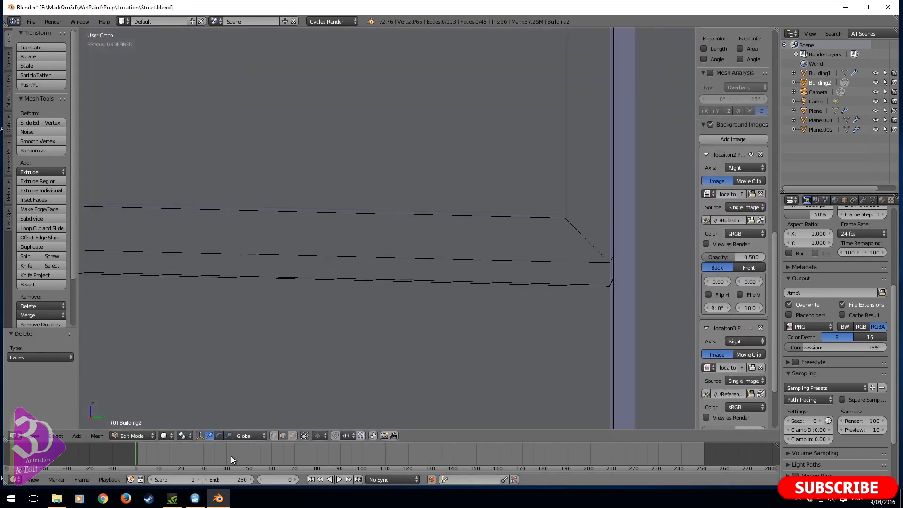
{"action": "right_click", "coordinate": [395, 285], "text": "alt"}
{"action": "key", "text": "e"}
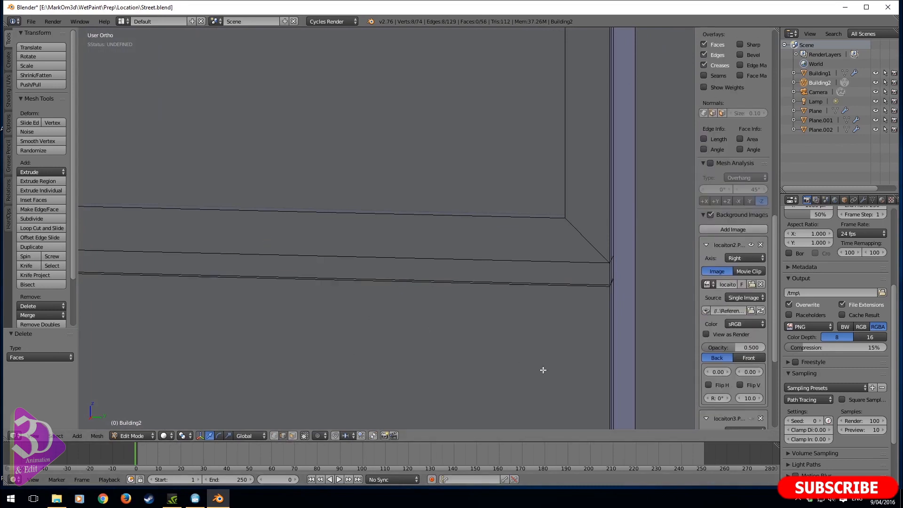
{"action": "right_click", "coordinate": [533, 359]}
{"action": "key", "text": "s"}
{"action": "key", "text": "shift+z"}
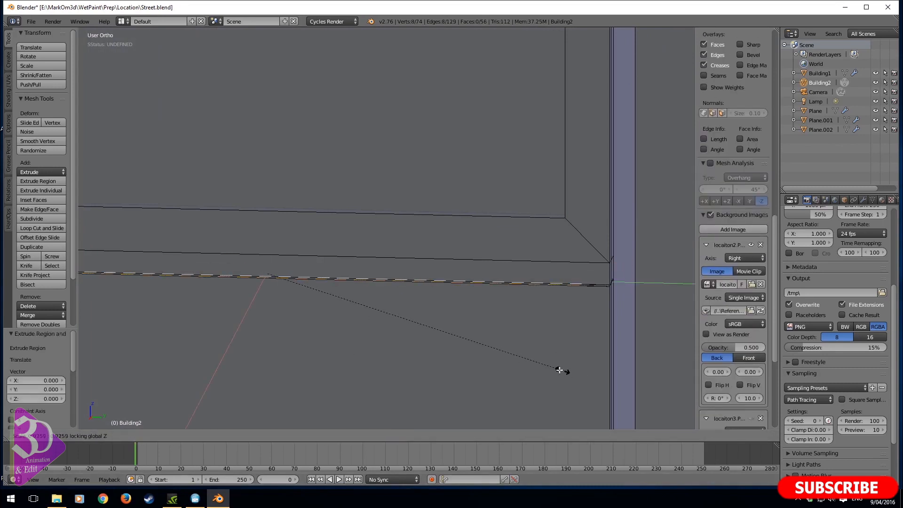
{"action": "left_click", "coordinate": [538, 361]}
Move the extruded gap edges by -0.004 X, 0.010 Y and 0.014 Z, and try deleting their faces
{"action": "key", "text": "g"}
{"action": "left_click", "coordinate": [271, 274]}
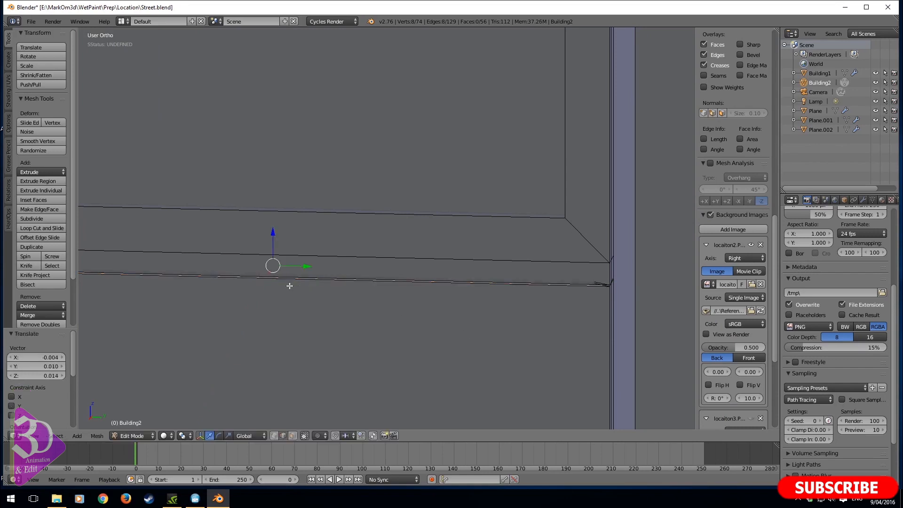
{"action": "middle_click_drag", "start_coordinate": [290, 287], "coordinate": [494, 334]}
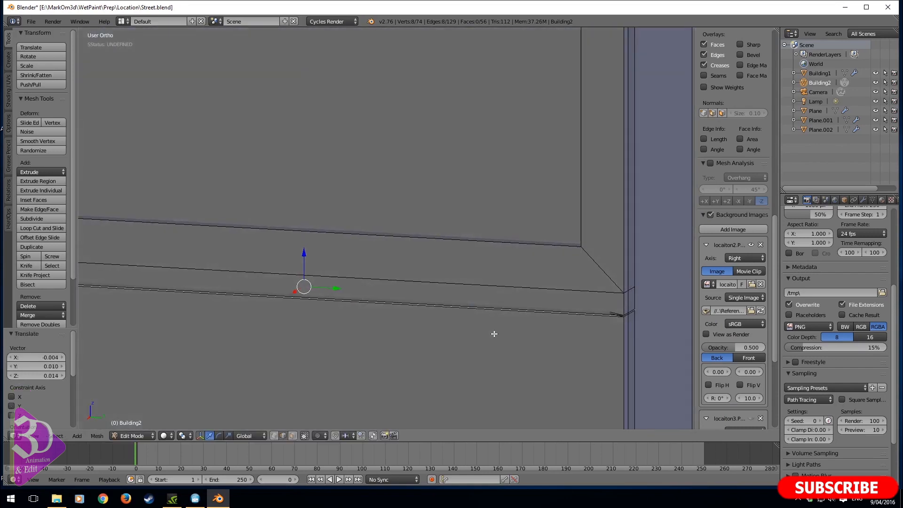
{"action": "key", "text": "x"}
{"action": "left_click", "coordinate": [494, 334]}
{"action": "key", "text": "KP_0"}
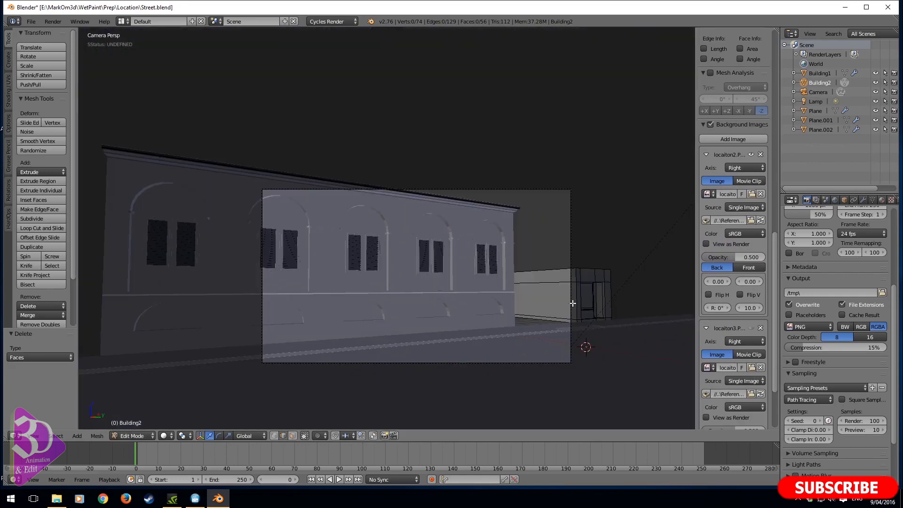
Leave mesh editing and rotate the camera about -10° around global Z to bring Building2 fully into frame
{"action": "key", "text": "Tab"}
{"action": "right_click", "coordinate": [571, 304]}
{"action": "key", "text": "r"}
{"action": "key", "text": "z"}
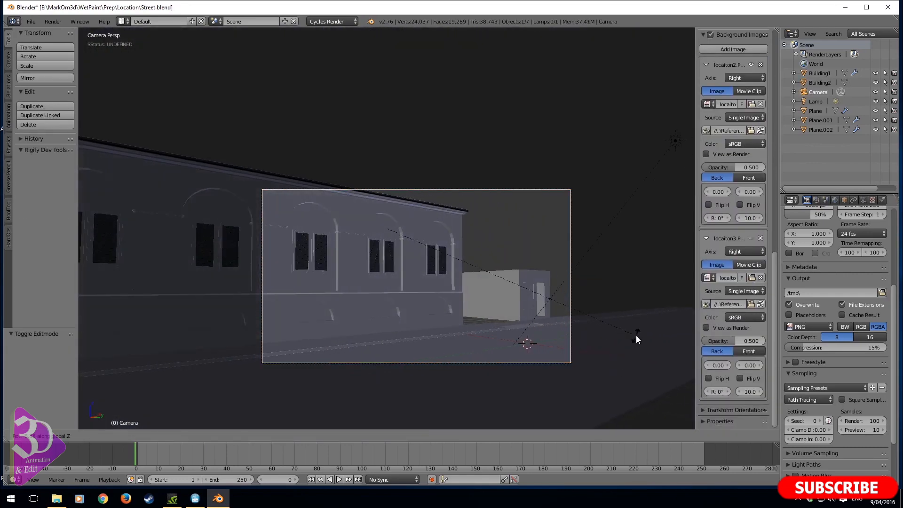
{"action": "left_click", "coordinate": [640, 329]}
Render the camera view and inspect Building2's shopfront close up in the result
{"action": "key", "text": "F12"}
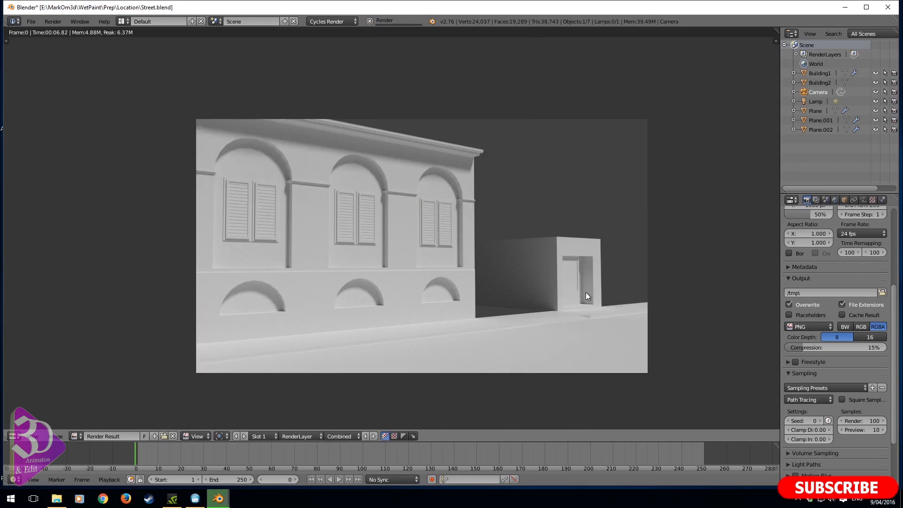
{"action": "scroll", "coordinate": [502, 273], "scroll_direction": "up", "scroll_amount": 5}
{"action": "middle_click_drag", "start_coordinate": [723, 347], "coordinate": [507, 272]}
{"action": "scroll", "coordinate": [507, 272], "scroll_direction": "up", "scroll_amount": 3}
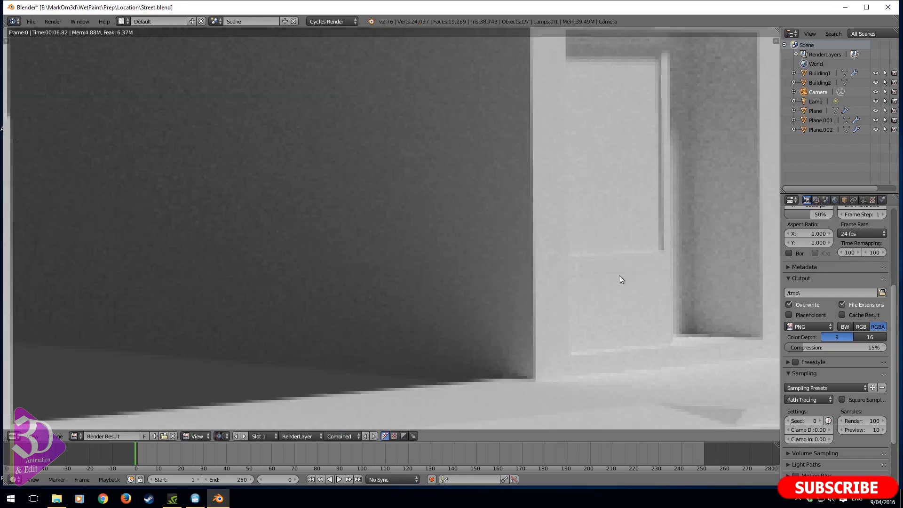
{"action": "scroll", "coordinate": [509, 264], "scroll_direction": "down", "scroll_amount": 4}
{"action": "key", "text": "Escape"}
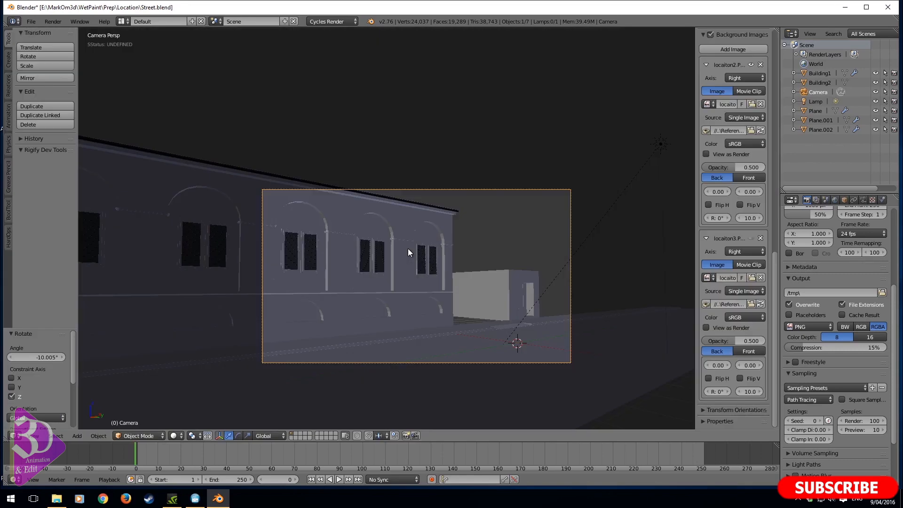
Compare Building2 with the small yellow building and its roof in the right-view reference photo
{"action": "key", "text": "z"}
{"action": "middle_click_drag", "start_coordinate": [450, 245], "coordinate": [476, 274]}
{"action": "key", "text": "z"}
{"action": "scroll", "coordinate": [393, 291], "scroll_direction": "up", "scroll_amount": 4}
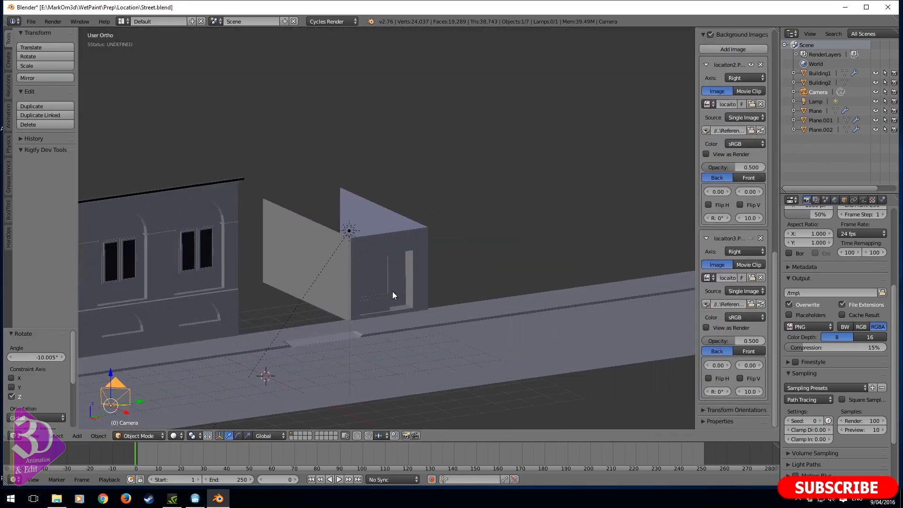
{"action": "key", "text": "KP_3"}
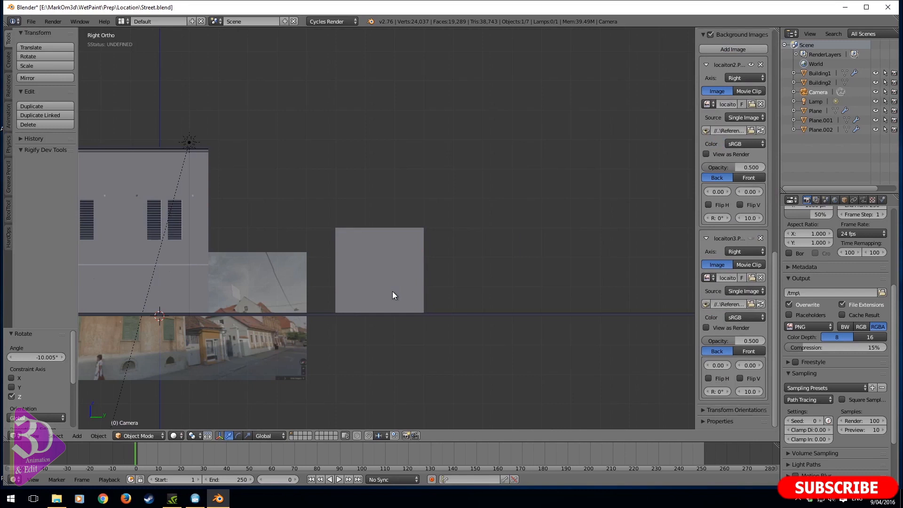
{"action": "scroll", "coordinate": [385, 297], "scroll_direction": "up", "scroll_amount": 4}
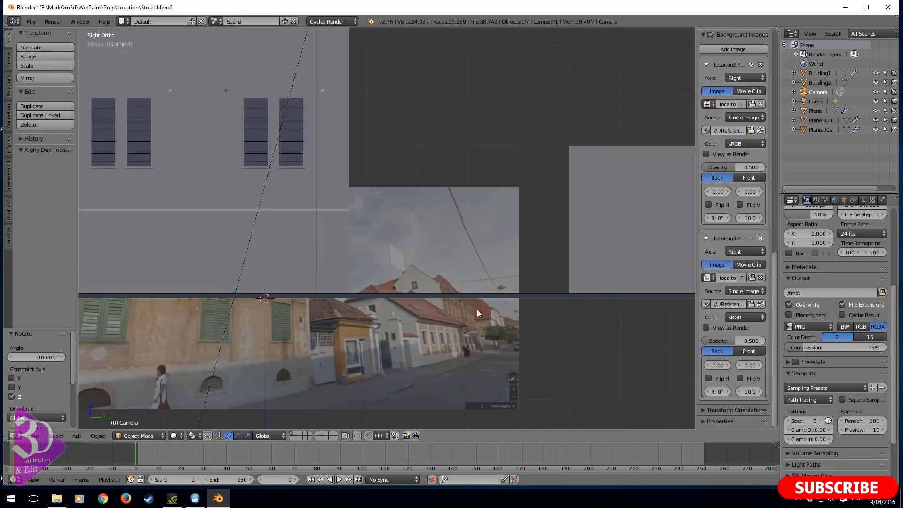
{"action": "middle_click_drag", "start_coordinate": [476, 308], "coordinate": [521, 256], "text": "shift"}
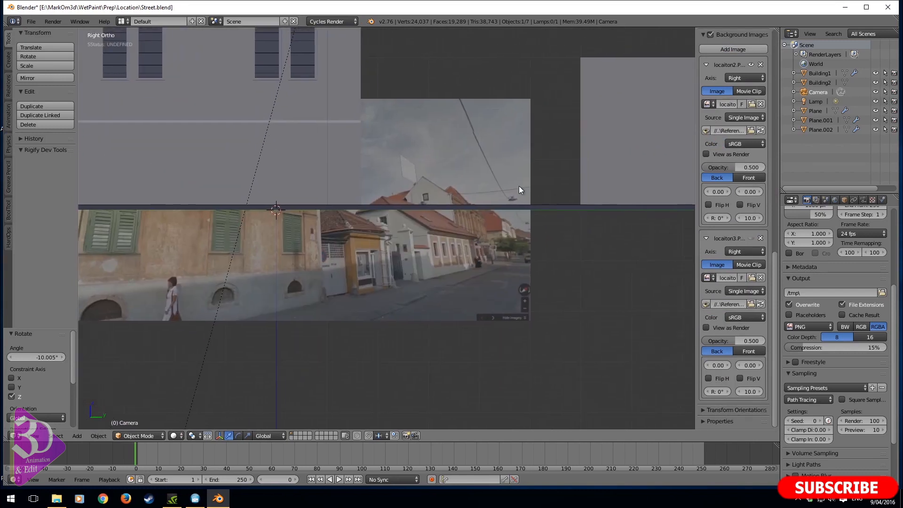
{"action": "middle_click_drag", "start_coordinate": [483, 185], "coordinate": [359, 373], "text": "shift"}
{"action": "middle_click_drag", "start_coordinate": [486, 236], "coordinate": [494, 244]}
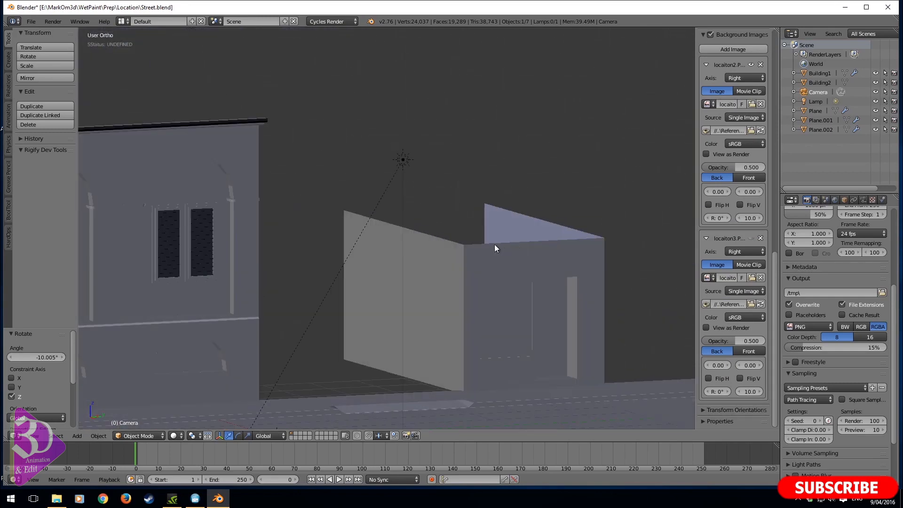
In Building2's mesh, duplicate the top edge of the side wall and move the copy -0.323 along Y
{"action": "right_click", "coordinate": [446, 245]}
{"action": "key", "text": "Tab"}
{"action": "key", "text": "Tab"}
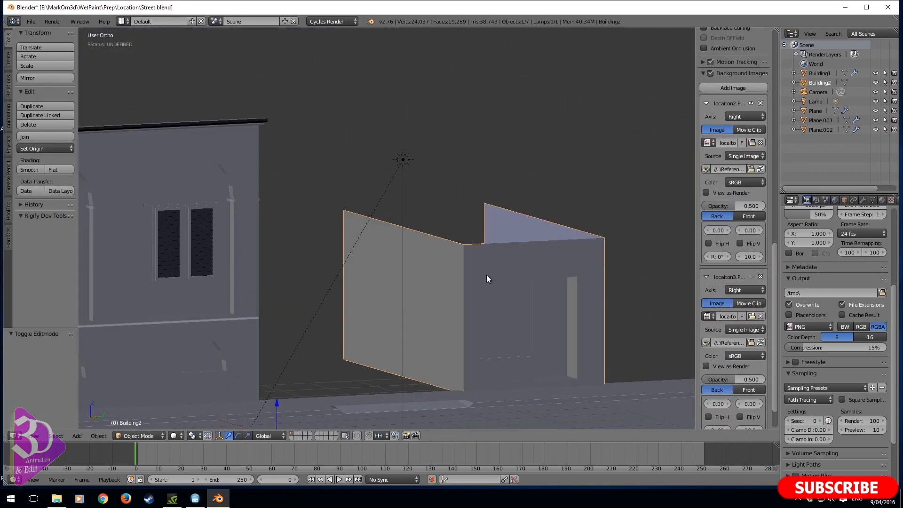
{"action": "key", "text": "Tab"}
{"action": "left_click", "coordinate": [292, 435]}
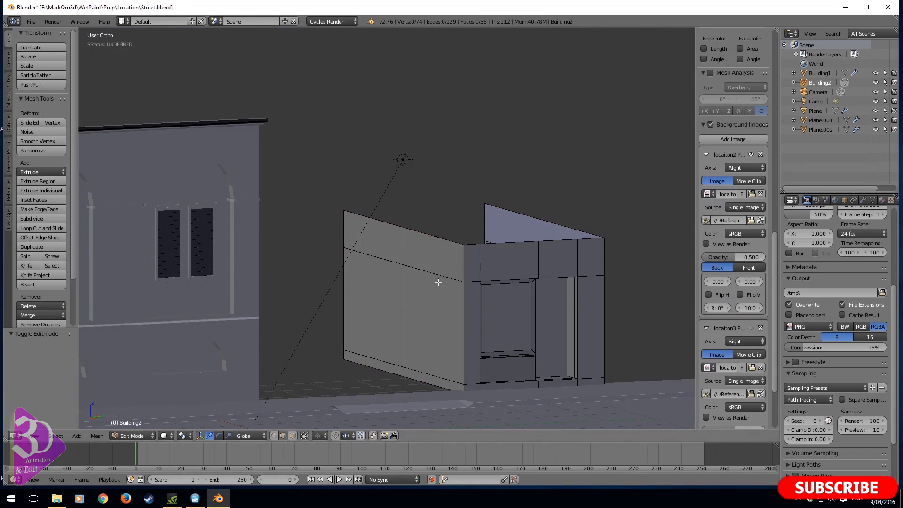
{"action": "right_click", "coordinate": [423, 233]}
{"action": "middle_click_drag", "start_coordinate": [480, 235], "coordinate": [356, 312], "text": "shift"}
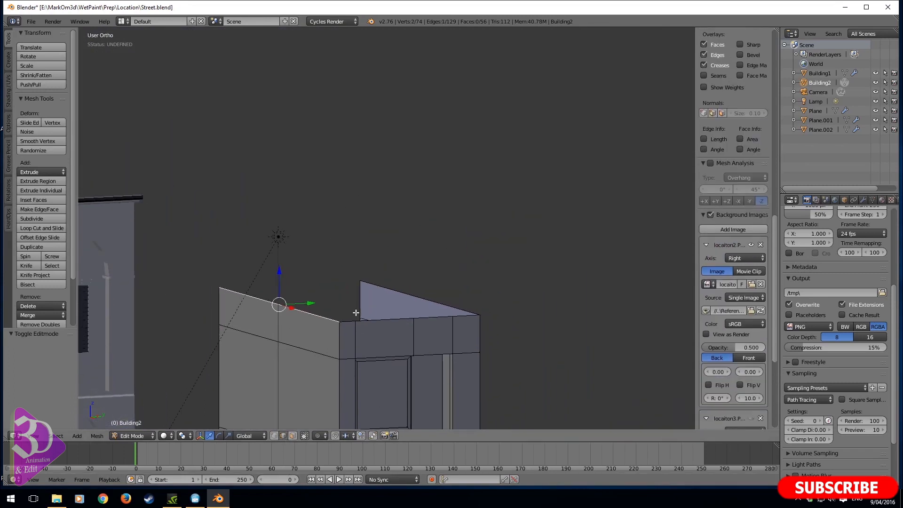
{"action": "key", "text": "shift+d"}
{"action": "key", "text": "y"}
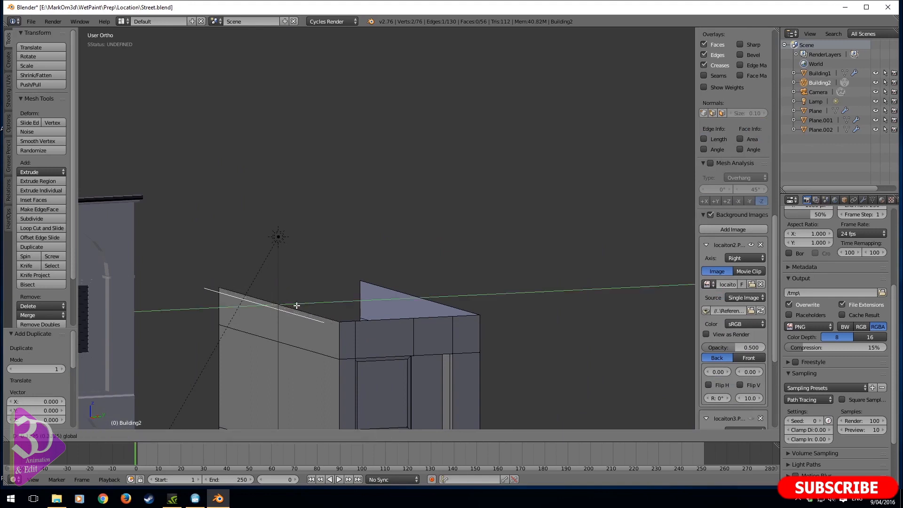
{"action": "left_click", "coordinate": [296, 306]}
Move the duplicated edge forward along X and extrude it 3.710 along Y to form an overhanging roof base
{"action": "middle_click_drag", "start_coordinate": [296, 306], "coordinate": [328, 342]}
{"action": "key", "text": "g"}
{"action": "key", "text": "x"}
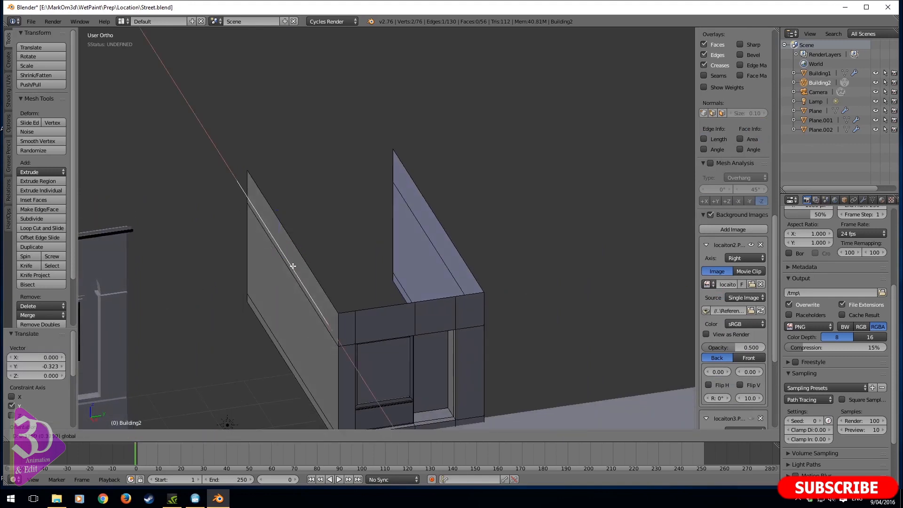
{"action": "left_click", "coordinate": [329, 298]}
{"action": "key", "text": "e"}
{"action": "key", "text": "x"}
{"action": "key", "text": "y"}
{"action": "left_click", "coordinate": [509, 283]}
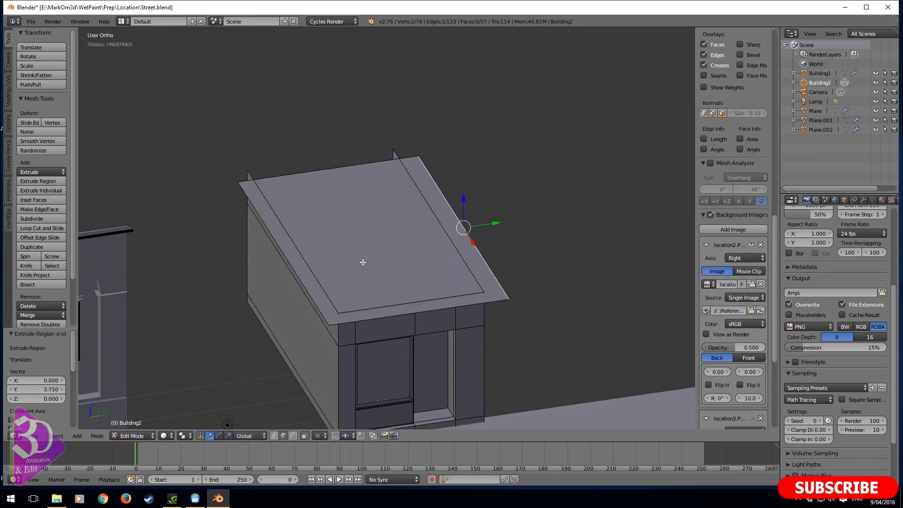
Extrude the roof base face 2.085 upward along Z
{"action": "middle_click_drag", "start_coordinate": [362, 262], "coordinate": [394, 241]}
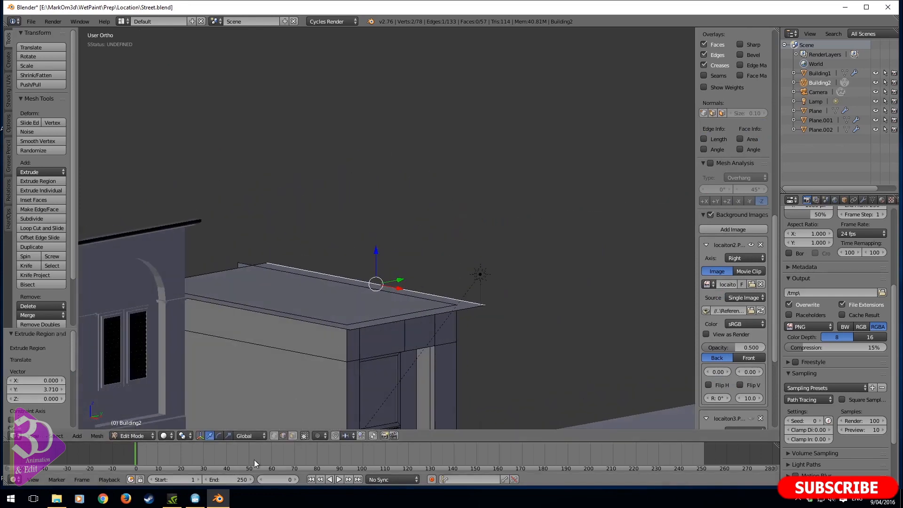
{"action": "left_click", "coordinate": [292, 436]}
{"action": "right_click", "coordinate": [307, 296]}
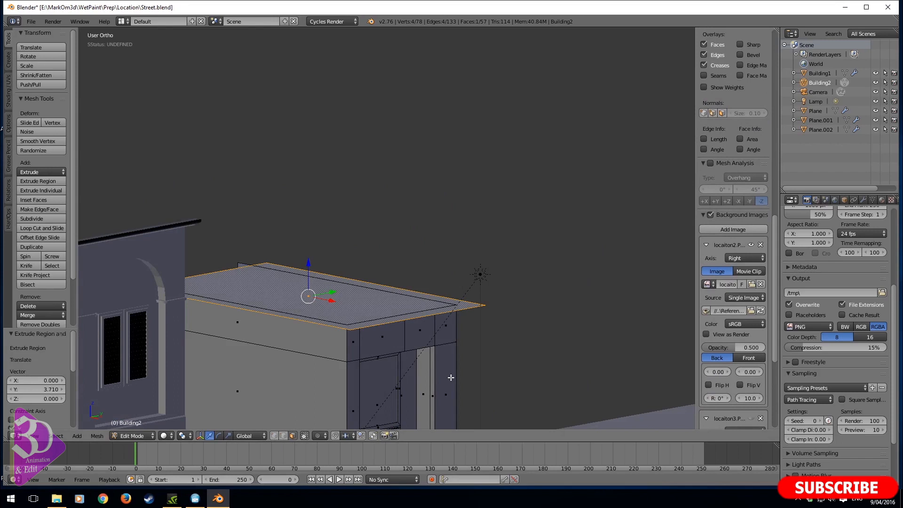
{"action": "key", "text": "e"}
{"action": "left_click", "coordinate": [458, 272]}
{"action": "key", "text": "s"}
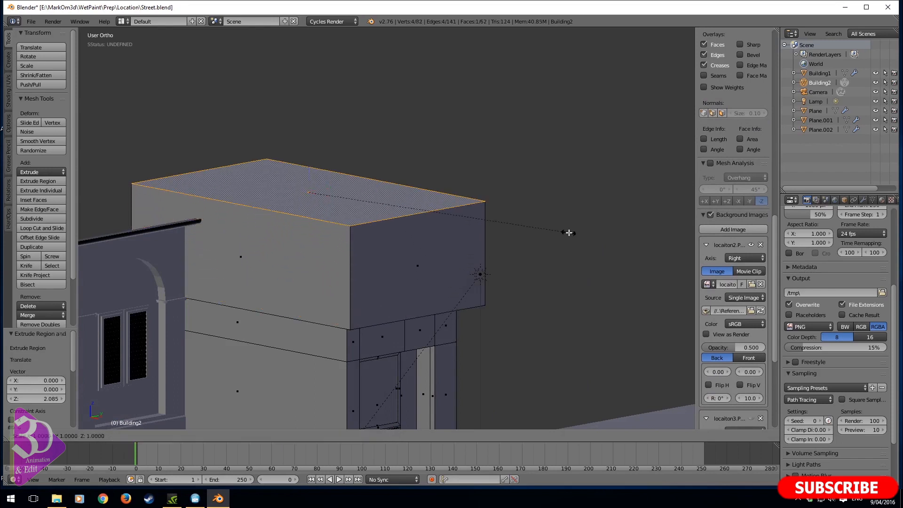
{"action": "key", "text": "x"}
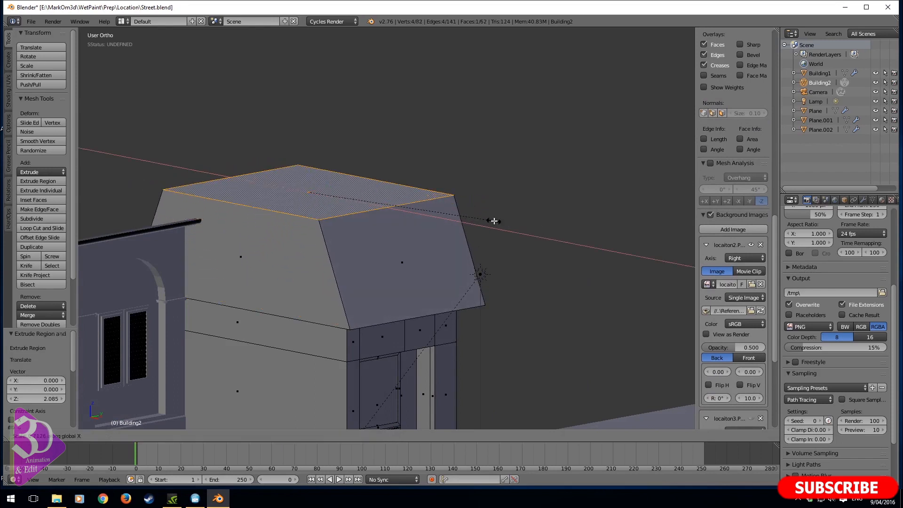
{"action": "left_click", "coordinate": [527, 222]}
{"action": "key", "text": "ctrl+z"}
Scale the roof's top face to 0.063 along Y, and move its front edge -3.648 along X to slope the front
{"action": "key", "text": "s"}
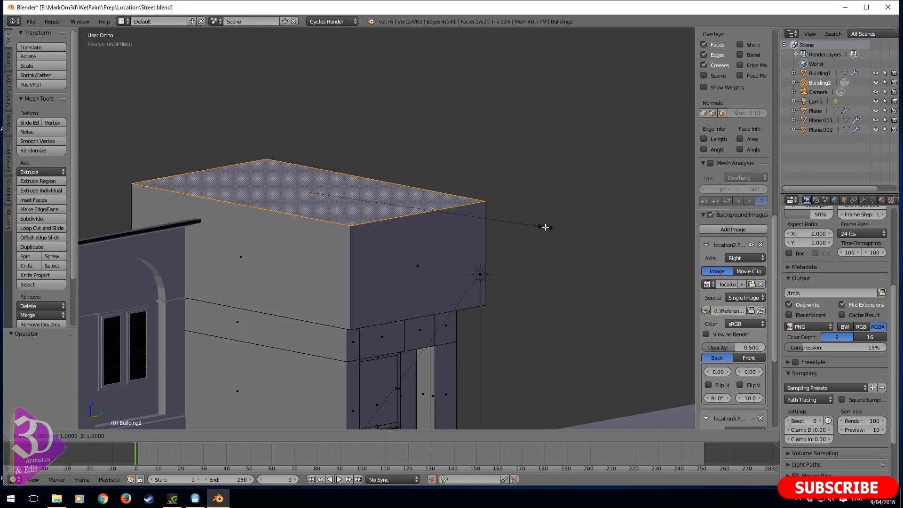
{"action": "key", "text": "y"}
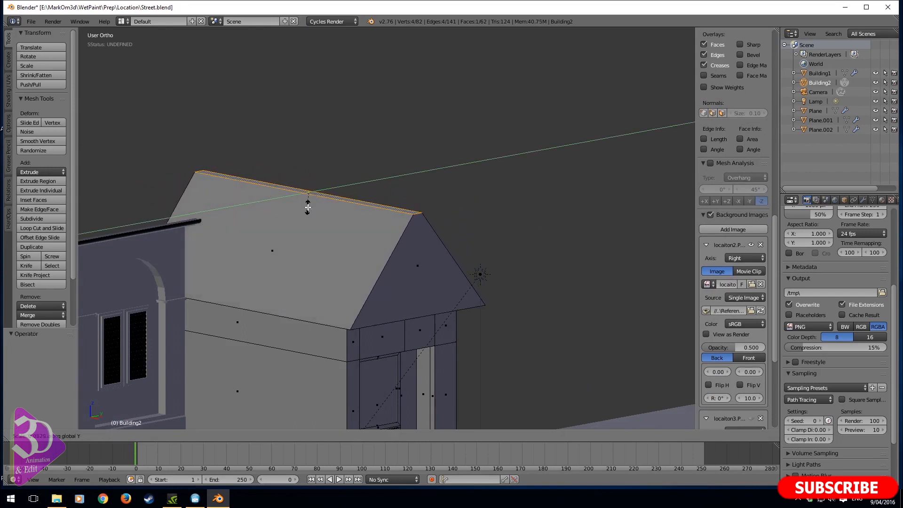
{"action": "left_click", "coordinate": [306, 203]}
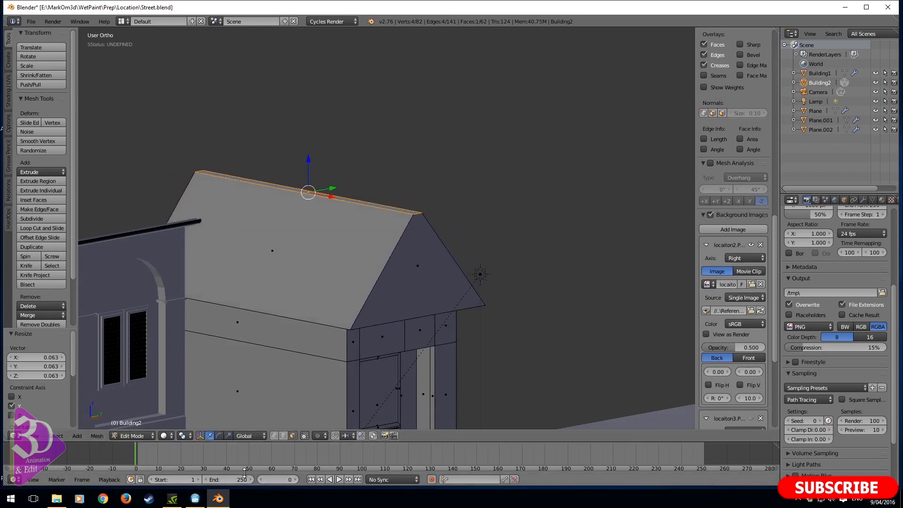
{"action": "right_click", "coordinate": [414, 212]}
{"action": "key", "text": "g"}
{"action": "key", "text": "x"}
{"action": "left_click", "coordinate": [324, 241]}
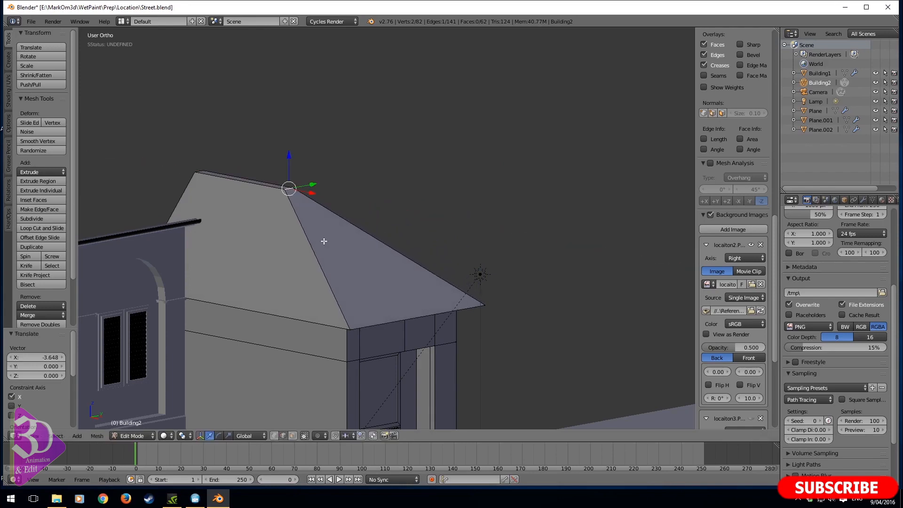
Examine the new roof's shape in the front and right views against the reference photo
{"action": "key", "text": "KP_1"}
{"action": "scroll", "coordinate": [383, 211], "scroll_direction": "up", "scroll_amount": 5}
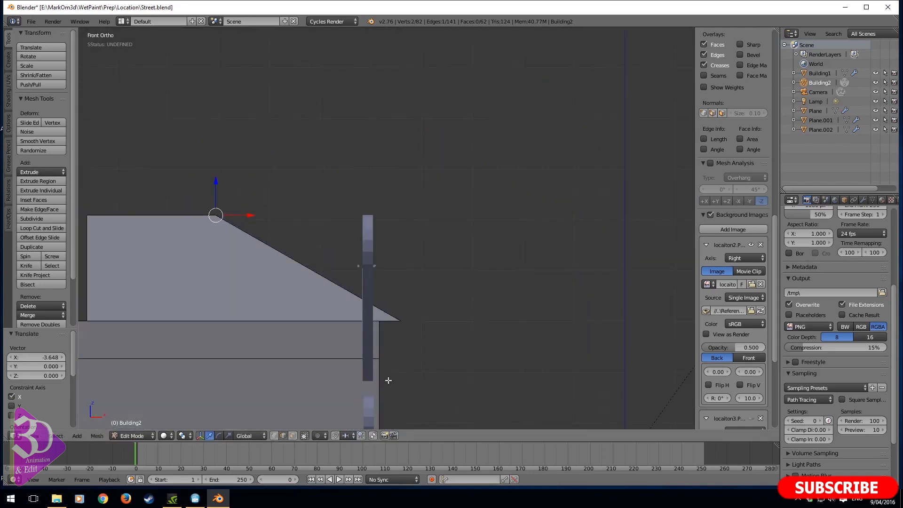
{"action": "key", "text": "KP_2"}
{"action": "key", "text": "KP_3"}
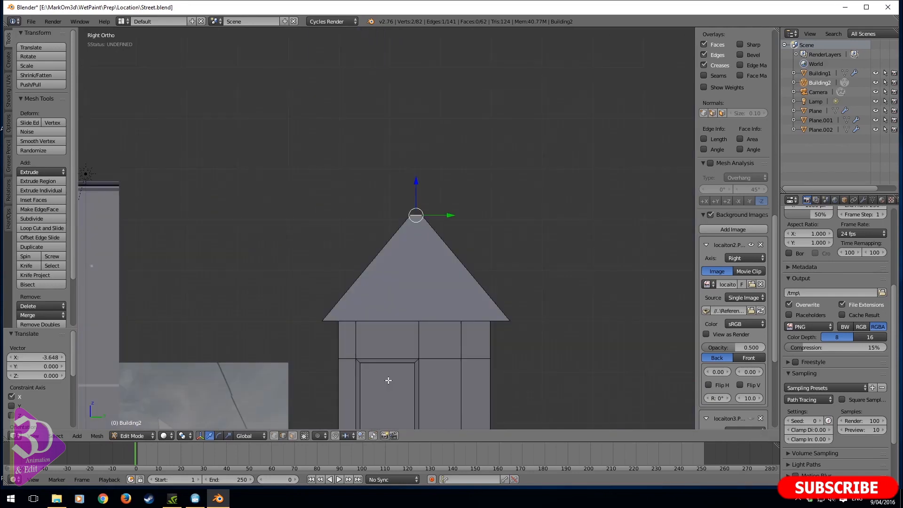
{"action": "key", "text": "KP_1"}
{"action": "key", "text": "z"}
{"action": "key", "text": "z"}
{"action": "scroll", "coordinate": [388, 380], "scroll_direction": "down", "scroll_amount": 6}
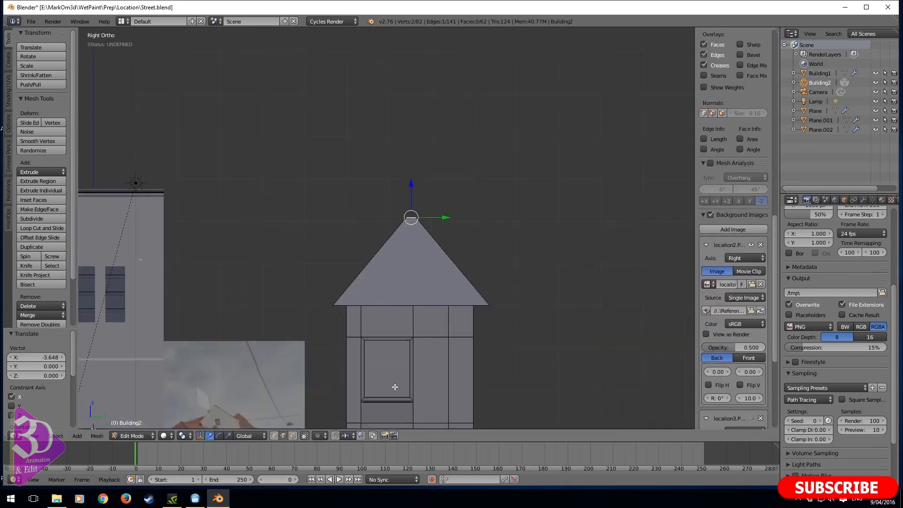
{"action": "key", "text": "KP_3"}
{"action": "scroll", "coordinate": [419, 306], "scroll_direction": "up", "scroll_amount": 8}
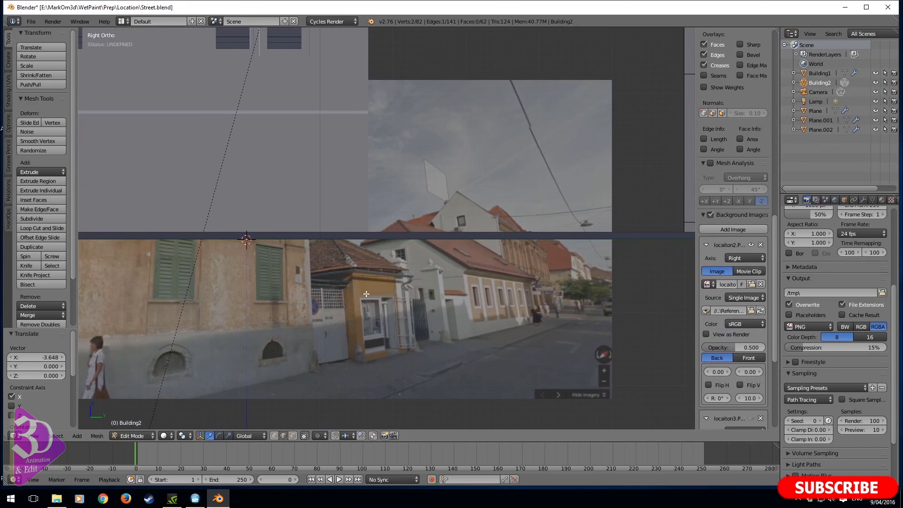
{"action": "scroll", "coordinate": [366, 294], "scroll_direction": "down", "scroll_amount": 2}
Leave mesh editing, select the camera and rotate it 16.404° around global Z while looking through it
{"action": "middle_click_drag", "start_coordinate": [359, 218], "coordinate": [441, 235]}
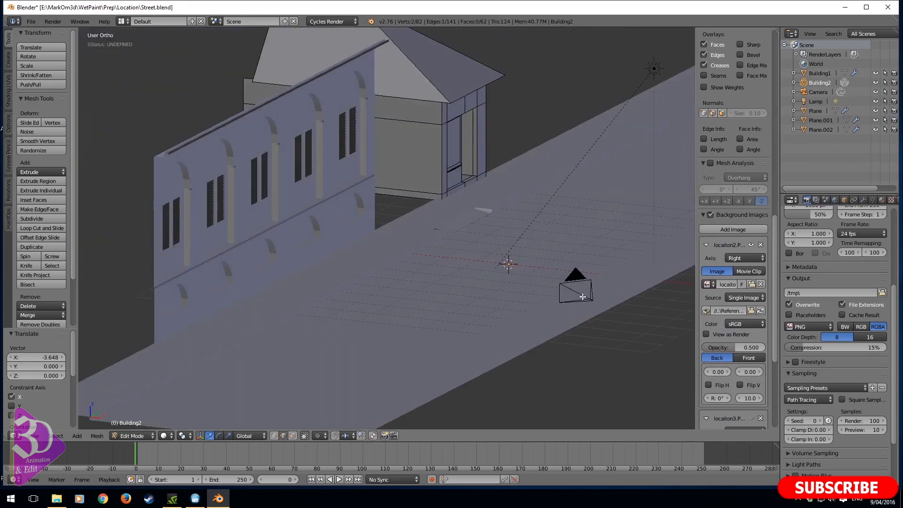
{"action": "key", "text": "Tab"}
{"action": "right_click", "coordinate": [586, 292]}
{"action": "key", "text": "KP_0"}
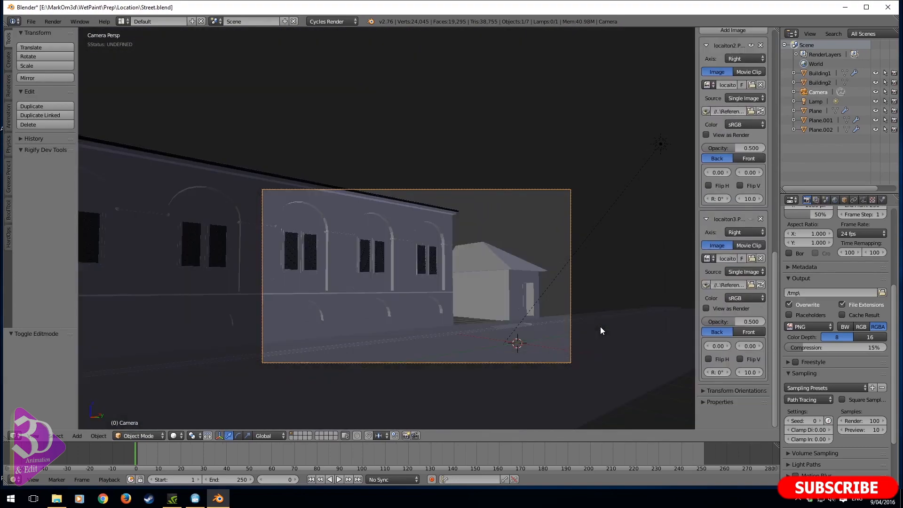
{"action": "key", "text": "r"}
{"action": "key", "text": "z"}
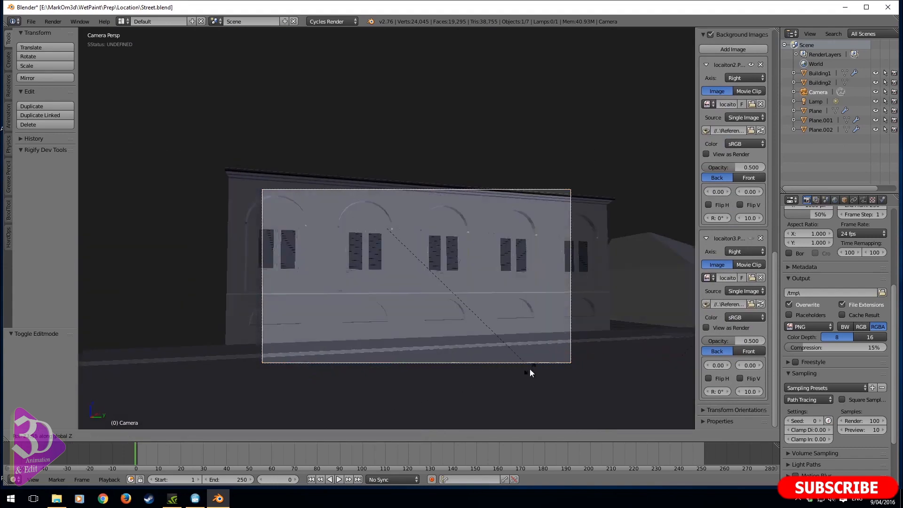
{"action": "left_click", "coordinate": [559, 363]}
Move the camera toward the buildings along X, and 1.592 along Y
{"action": "key", "text": "KP_0"}
{"action": "middle_click_drag", "start_coordinate": [522, 338], "coordinate": [583, 274]}
{"action": "key", "text": "g"}
{"action": "key", "text": "x"}
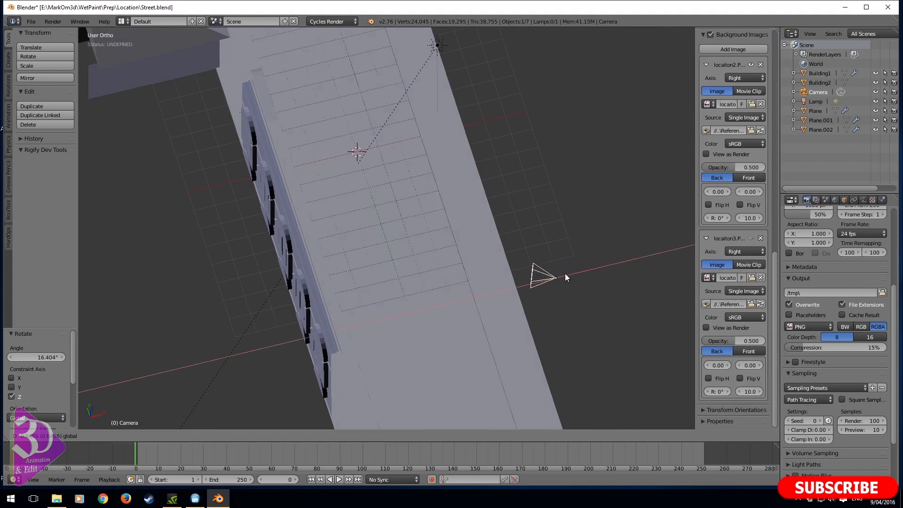
{"action": "left_click", "coordinate": [522, 292]}
{"action": "middle_click_drag", "start_coordinate": [523, 292], "coordinate": [304, 338]}
{"action": "key", "text": "g"}
{"action": "key", "text": "y"}
{"action": "left_click", "coordinate": [364, 291]}
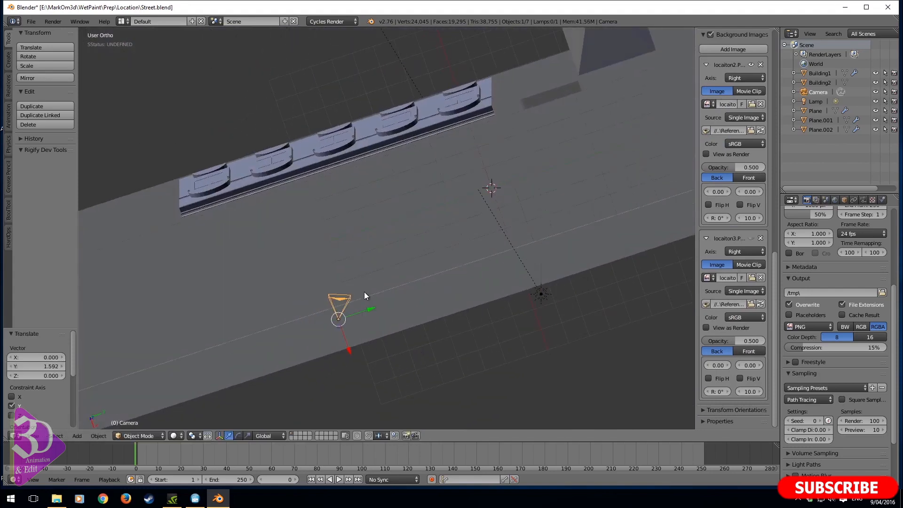
Lower the camera by 1.190 along Z and look through it
{"action": "middle_click_drag", "start_coordinate": [364, 292], "coordinate": [415, 204]}
{"action": "key", "text": "g"}
{"action": "key", "text": "z"}
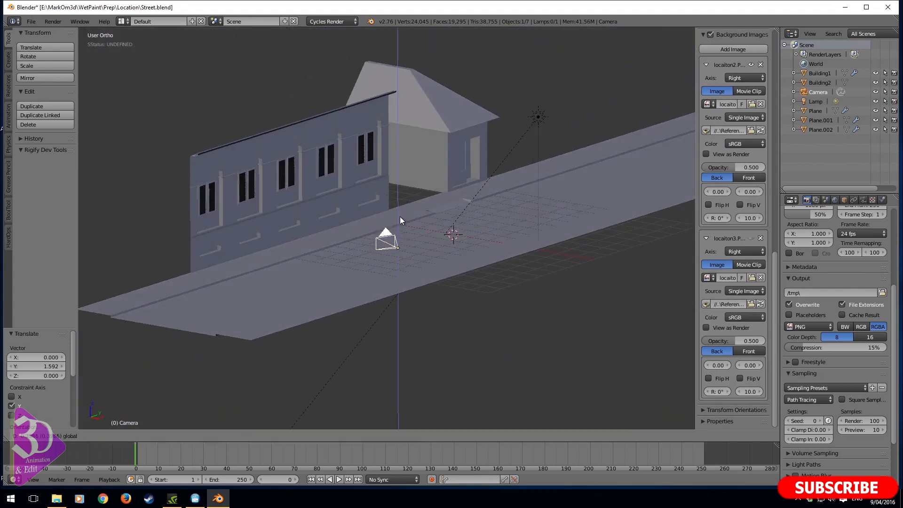
{"action": "left_click", "coordinate": [397, 233]}
{"action": "key", "text": "KP_0"}
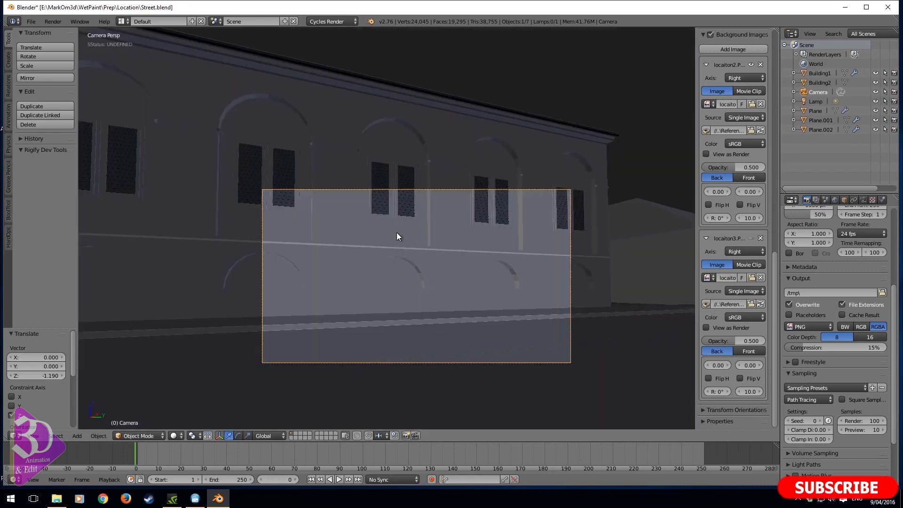
Rotate the camera around global Z by 4.637° and a further 70.699°, swinging its view to the near end of the arched building
{"action": "key", "text": "r"}
{"action": "key", "text": "z"}
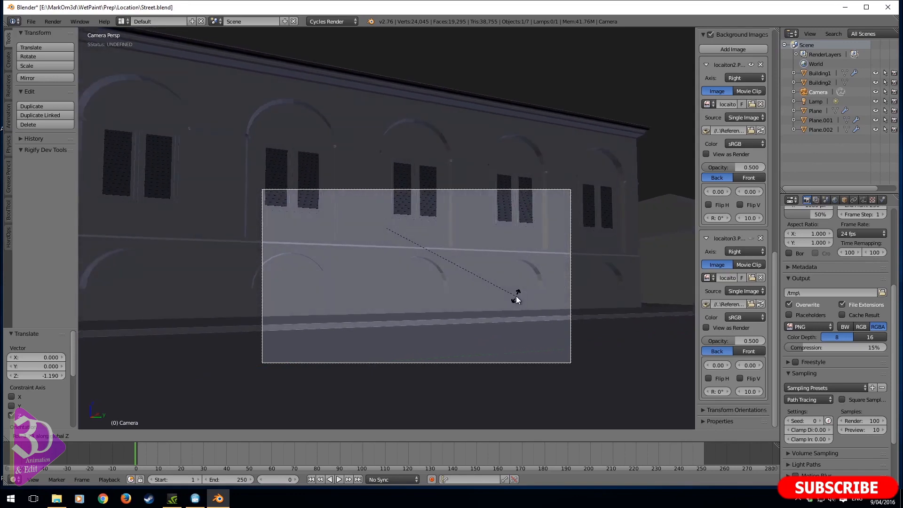
{"action": "left_click", "coordinate": [515, 300]}
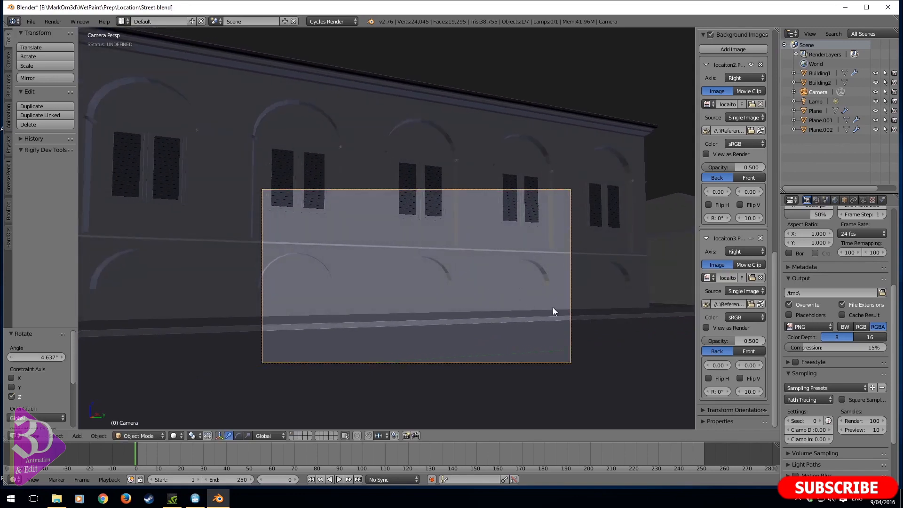
{"action": "key", "text": "r"}
{"action": "key", "text": "z"}
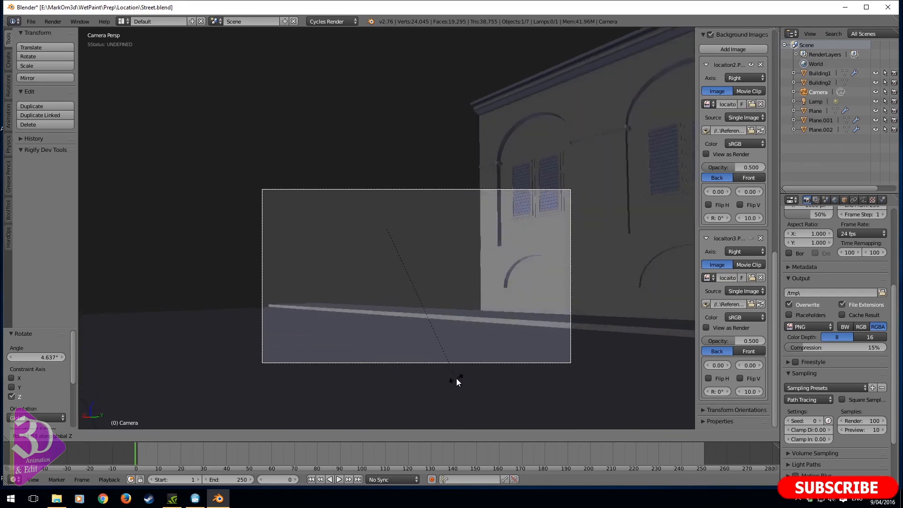
{"action": "left_click", "coordinate": [433, 380]}
Select the Plane object at street level and reduce its Array modifier's count to 4
{"action": "right_click", "coordinate": [377, 312]}
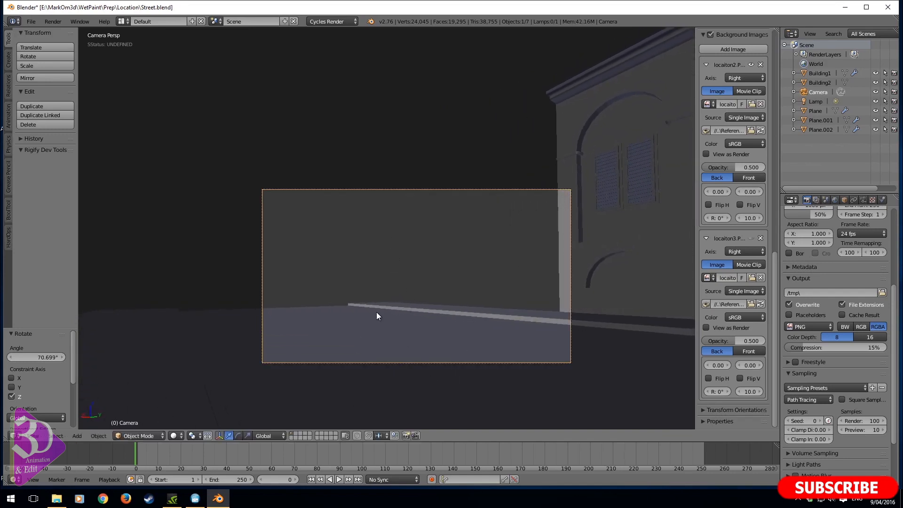
{"action": "left_click", "coordinate": [863, 200]}
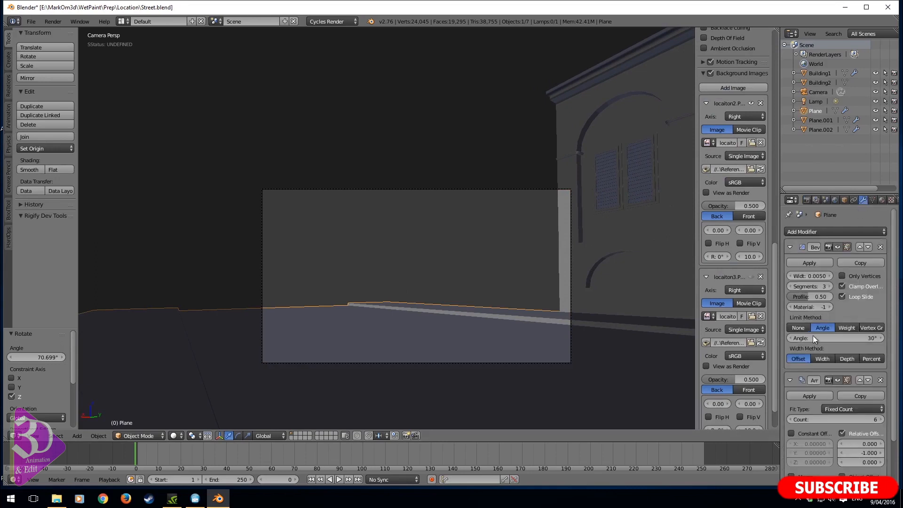
{"action": "left_click", "coordinate": [789, 420]}
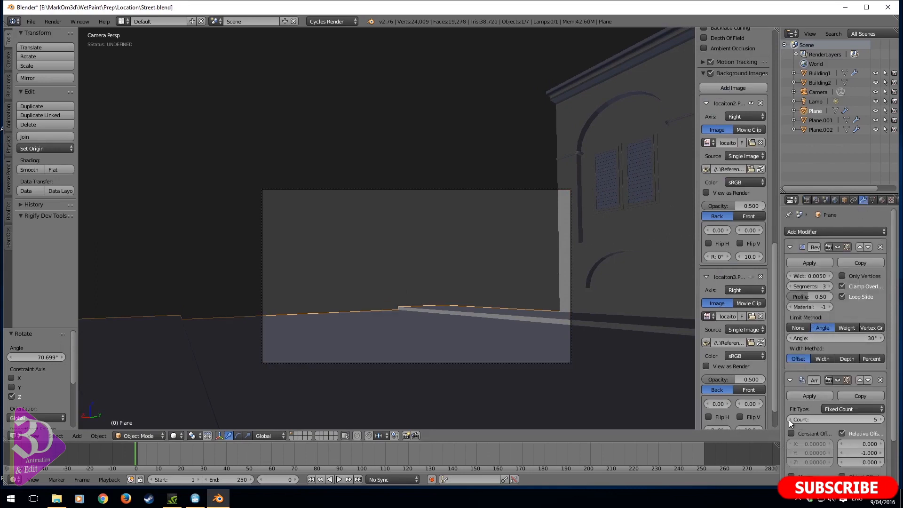
{"action": "left_click", "coordinate": [788, 419]}
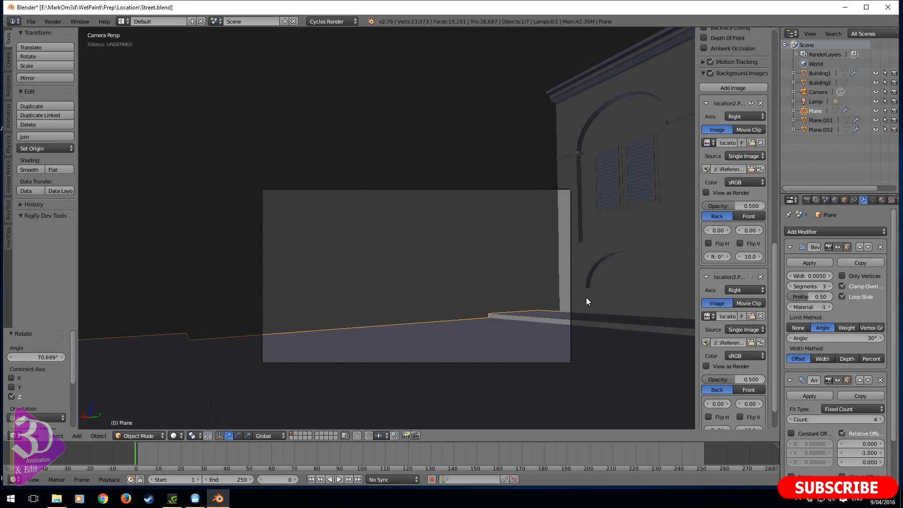
Reselect the camera and, looking through it, rotate it around global Z back along the street toward both buildings
{"action": "middle_click_drag", "start_coordinate": [586, 297], "coordinate": [620, 304]}
{"action": "right_click", "coordinate": [583, 269]}
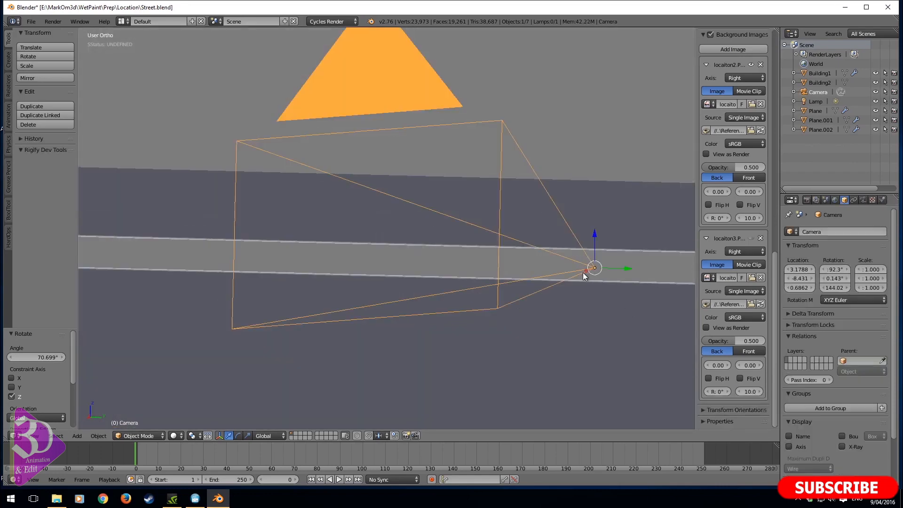
{"action": "key", "text": "KP_7"}
{"action": "scroll", "coordinate": [582, 277], "scroll_direction": "down", "scroll_amount": 4}
{"action": "key", "text": "KP_0"}
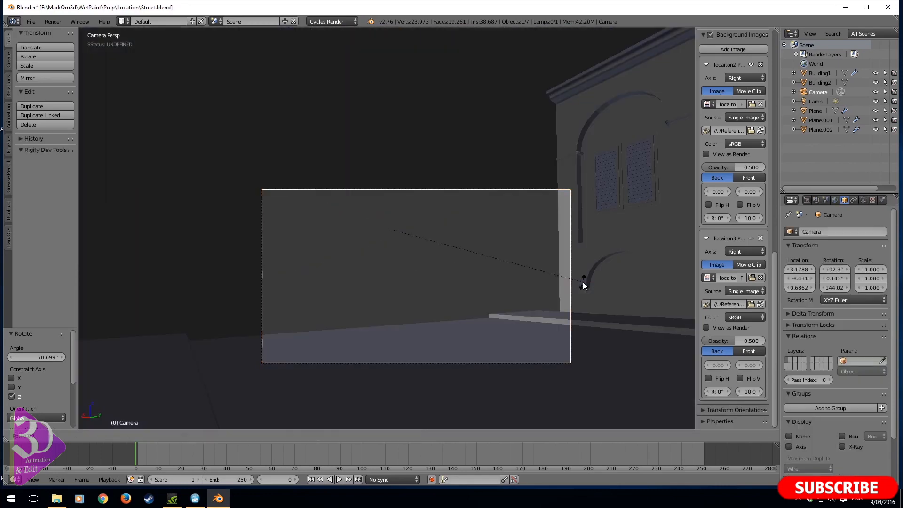
{"action": "key", "text": "r"}
{"action": "key", "text": "z"}
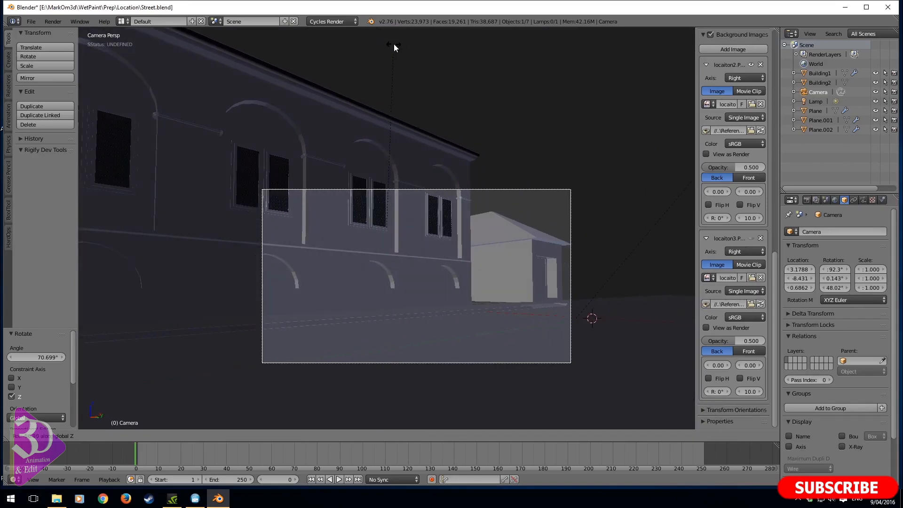